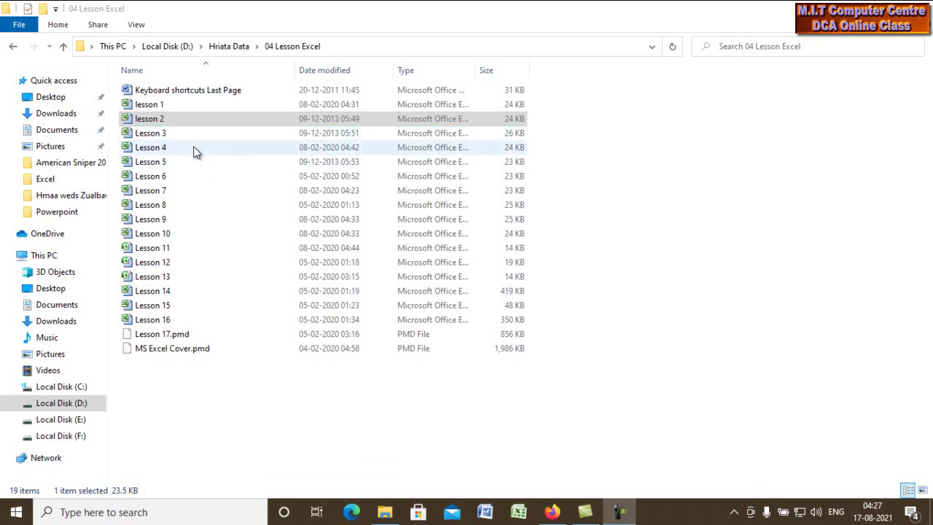
- Open the 'lesson 2' workbook in Excel from the 04 Lesson Excel folder
double_click(168, 118)
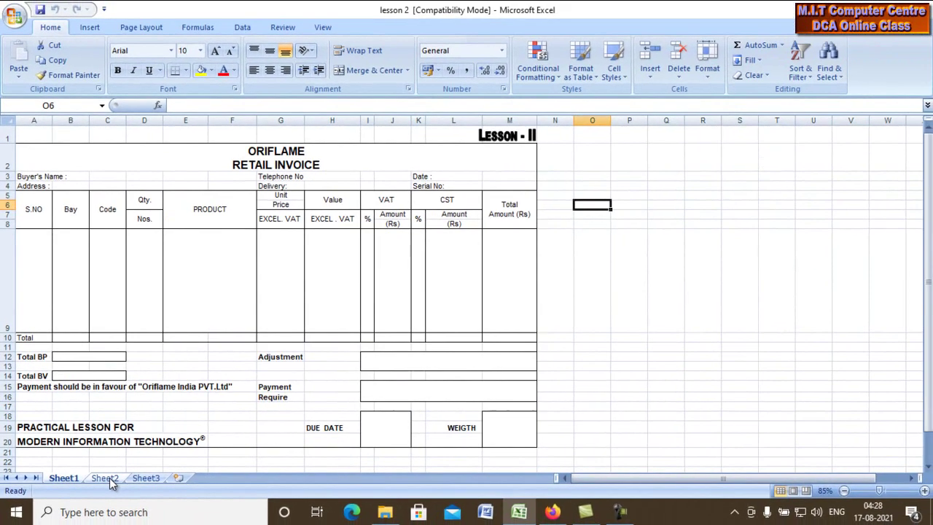
- On the blank Sheet2, merge and centre cells A2 through M2
click(109, 478)
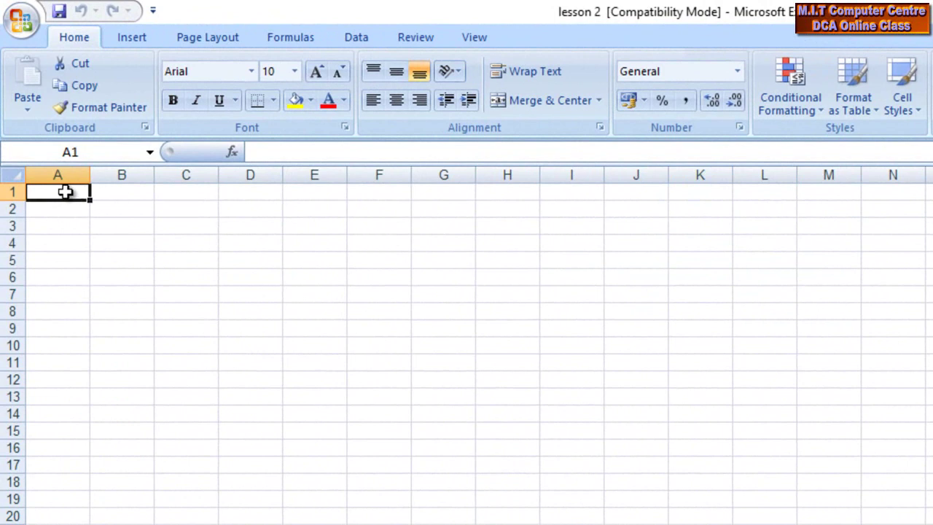
click(70, 211)
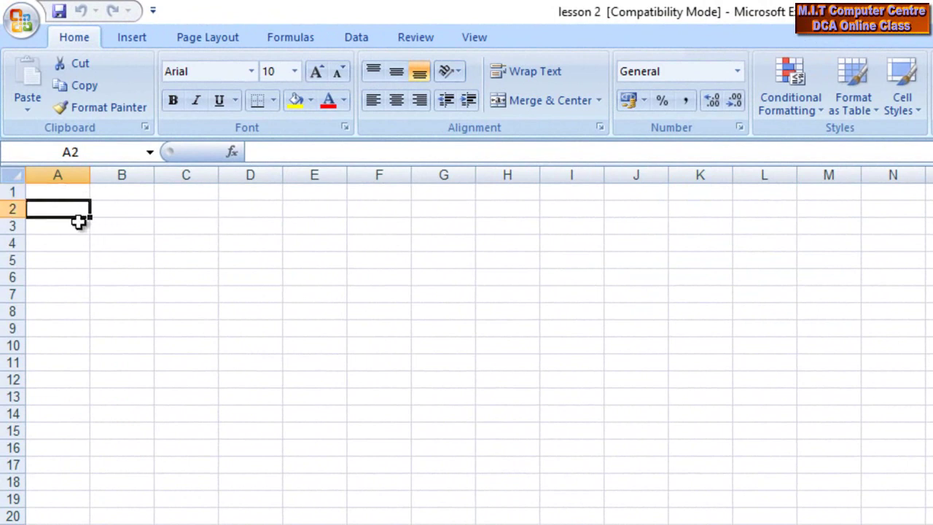
drag(71, 211, 820, 209)
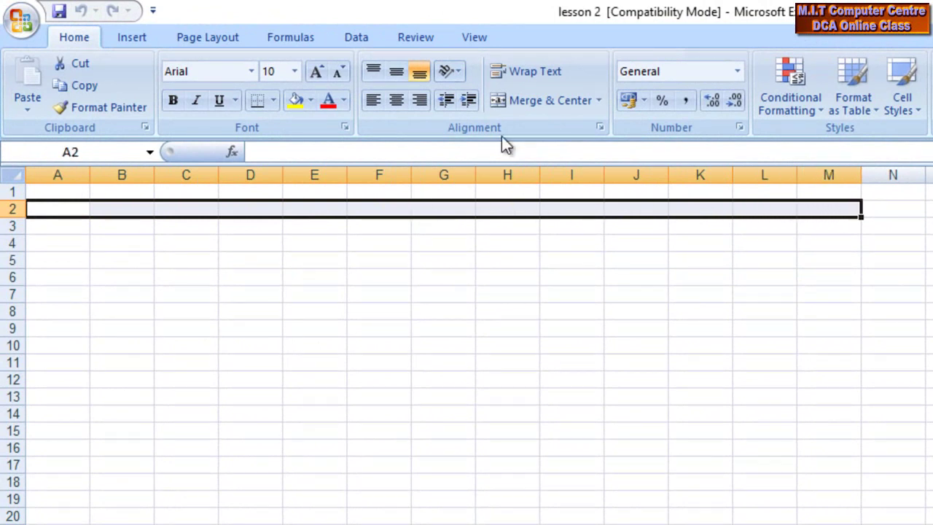
click(505, 100)
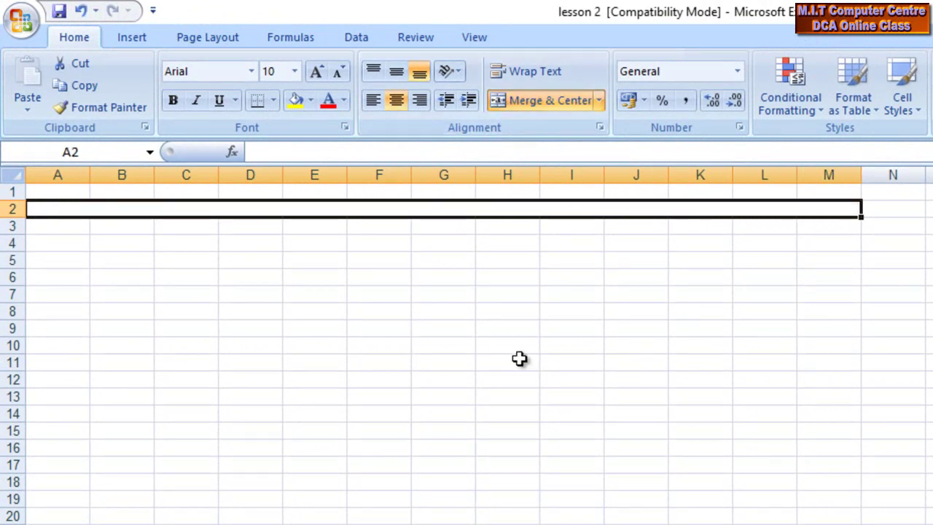
- Heighten row 2 and enter the two-line title 'ORIFLAME' over 'RETAIL INVOICE'
drag(15, 217, 16, 265)
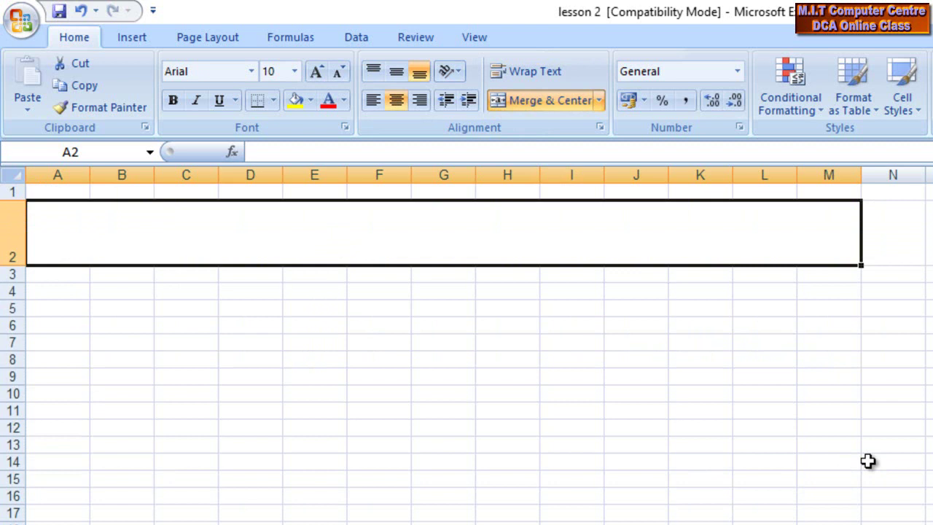
text(o)
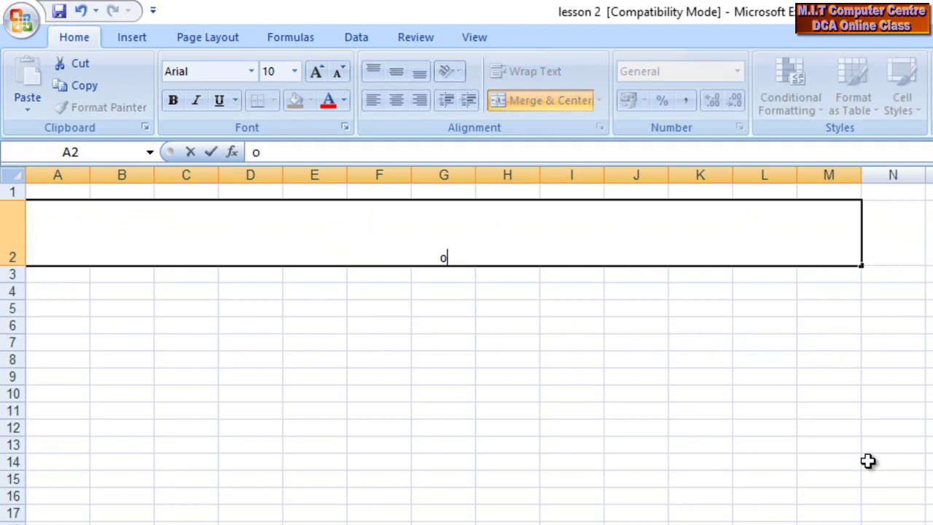
text(ORIFLM)
key(BackSpace)
text(AME)
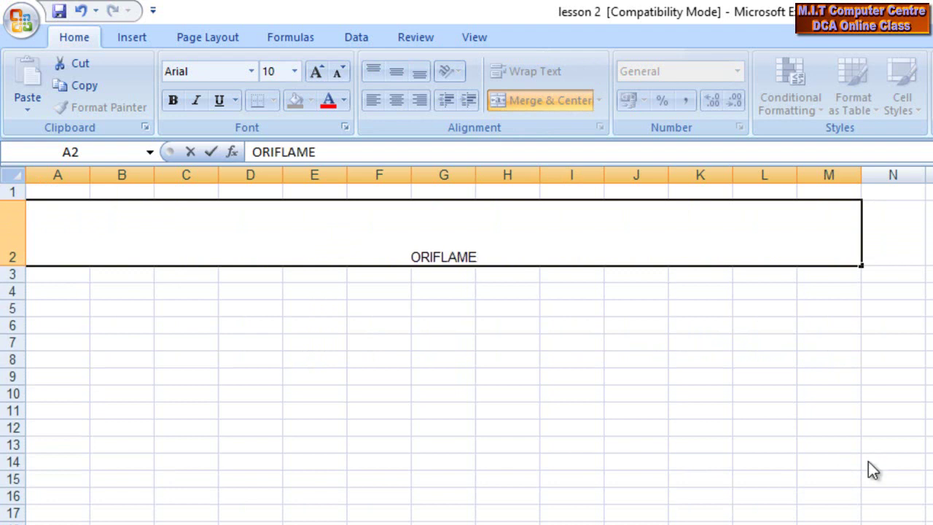
key(alt+Return)
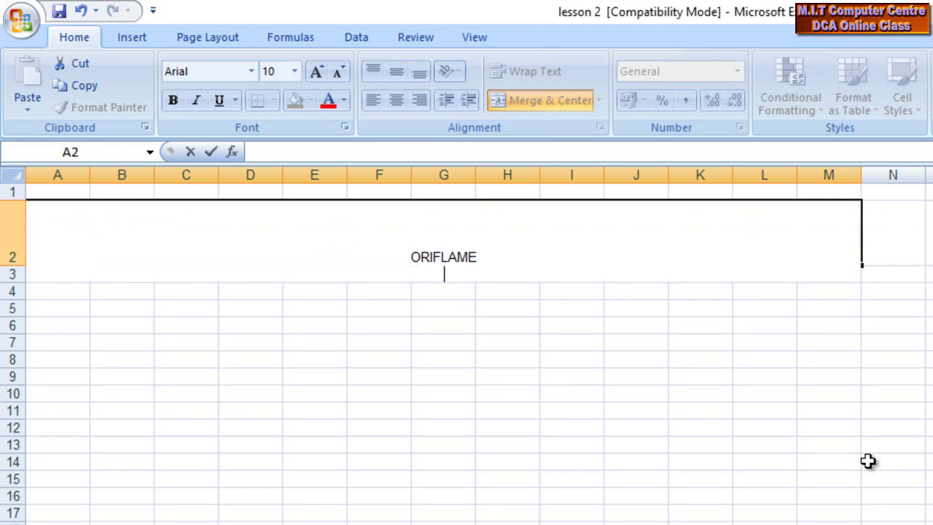
text(RETAILINVOICE)
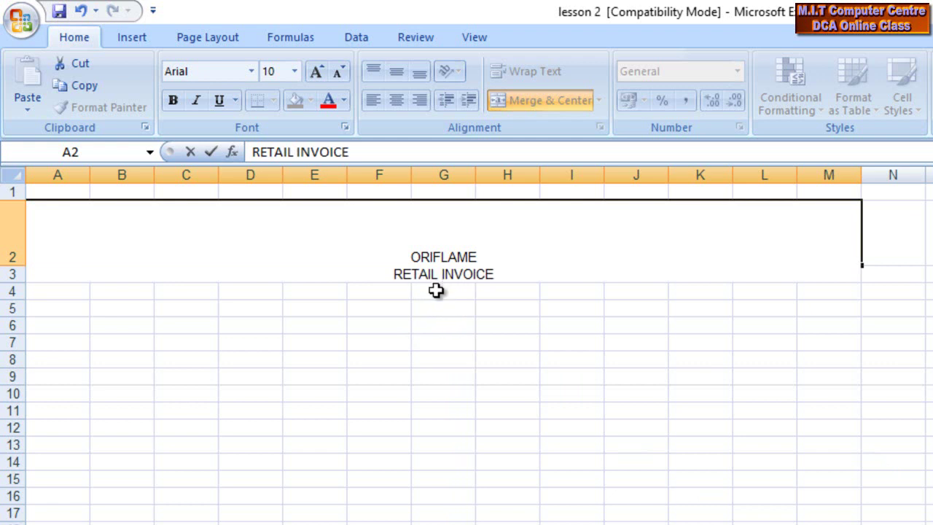
click(471, 360)
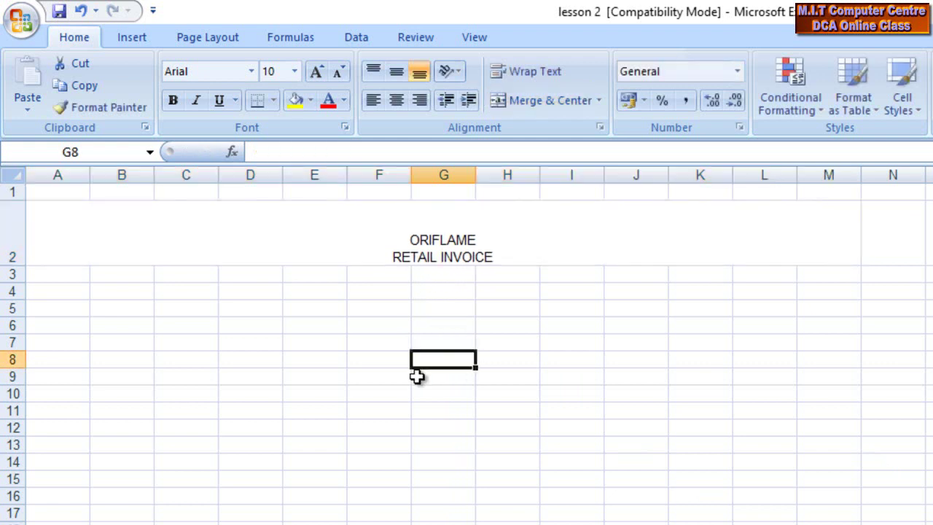
- Format the merged ORIFLAME / RETAIL INVOICE title as 18 pt bold
click(452, 247)
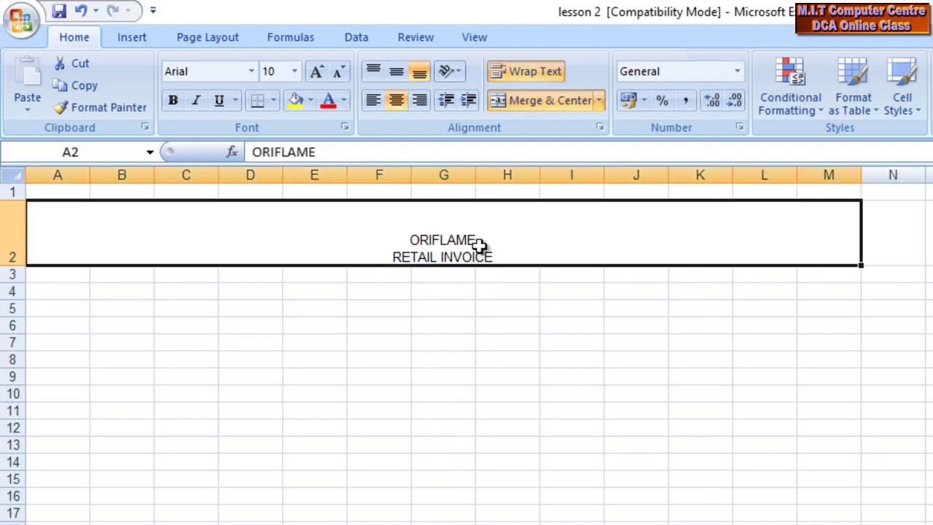
double_click(479, 245)
drag(501, 258, 406, 240)
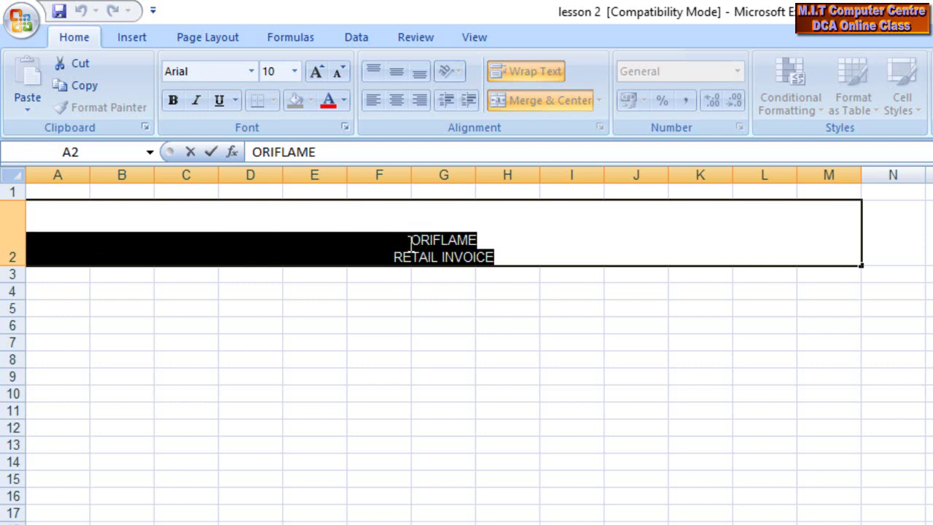
click(512, 377)
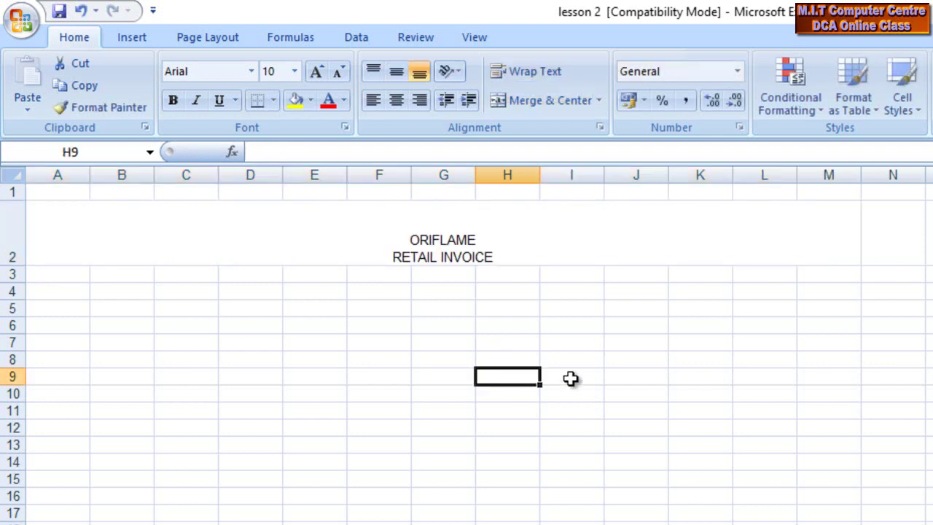
click(443, 245)
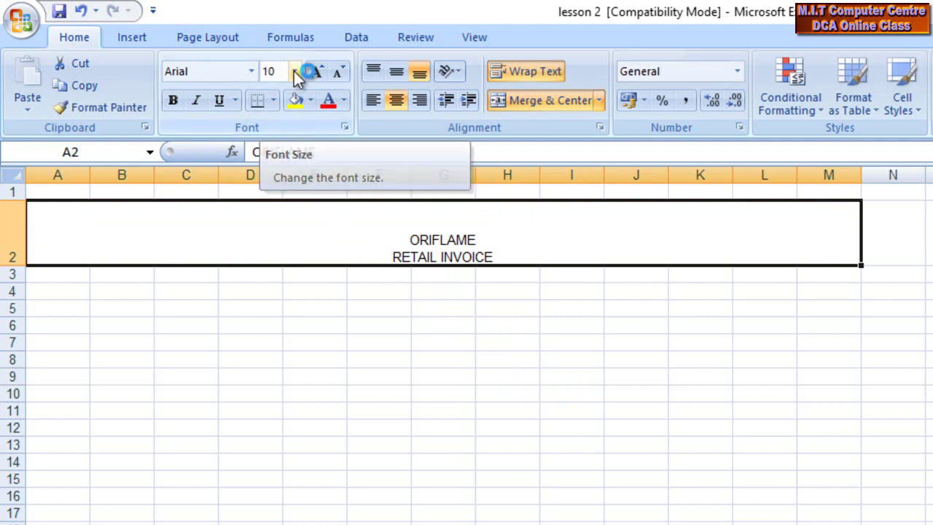
click(293, 71)
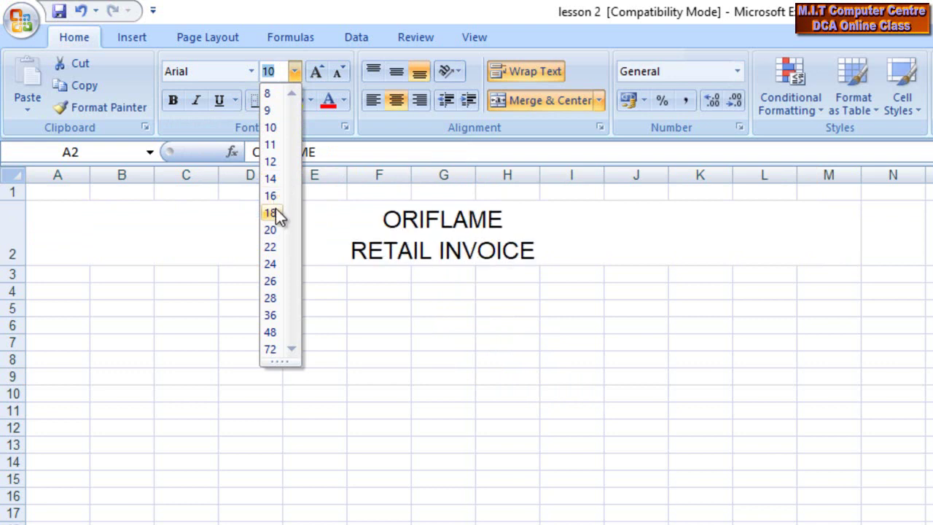
click(276, 211)
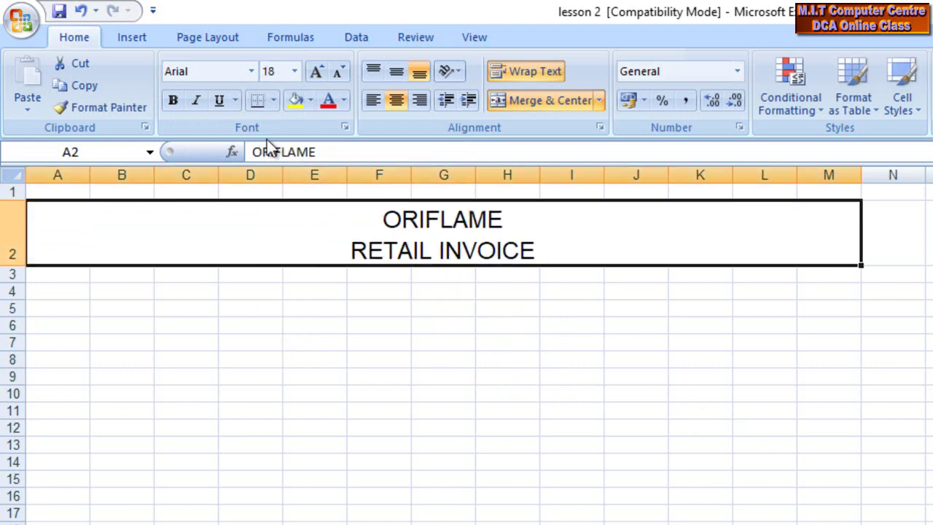
click(169, 99)
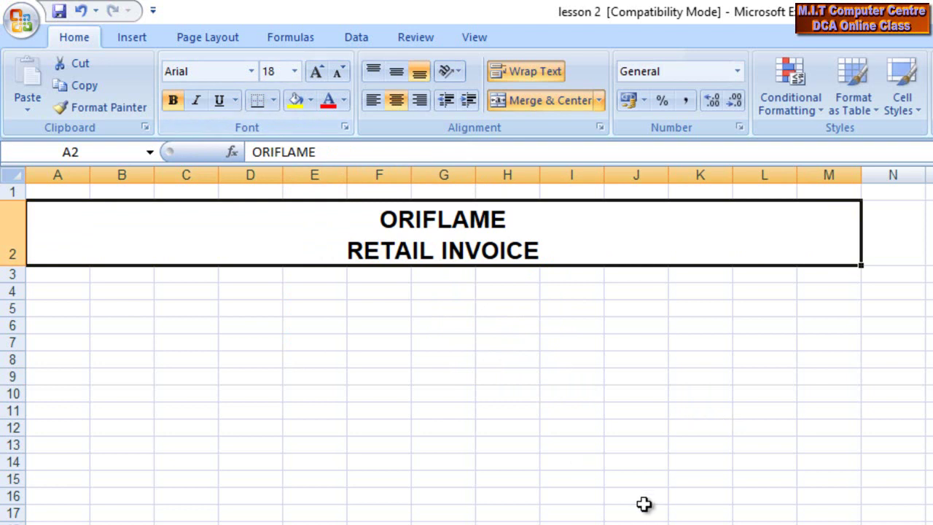
click(573, 428)
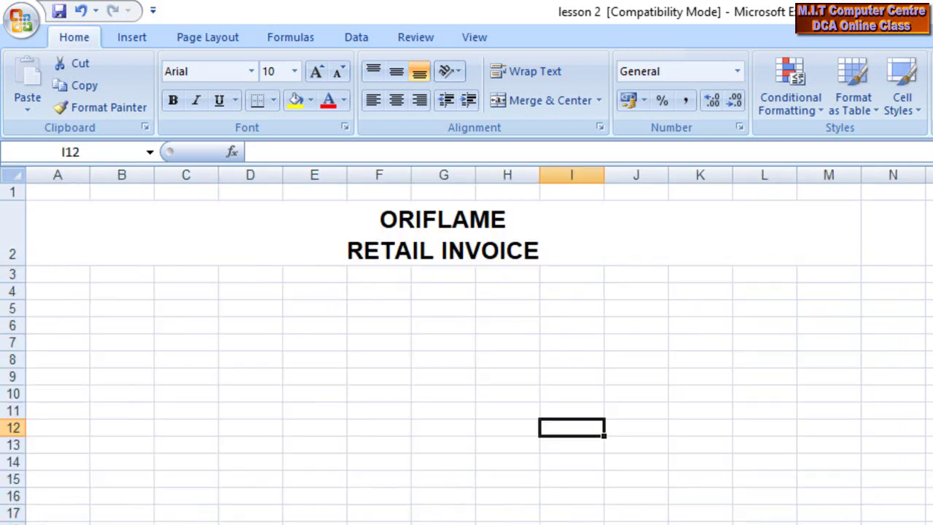
- Enter the label 'Buyer's Name:' in cell A3
click(72, 280)
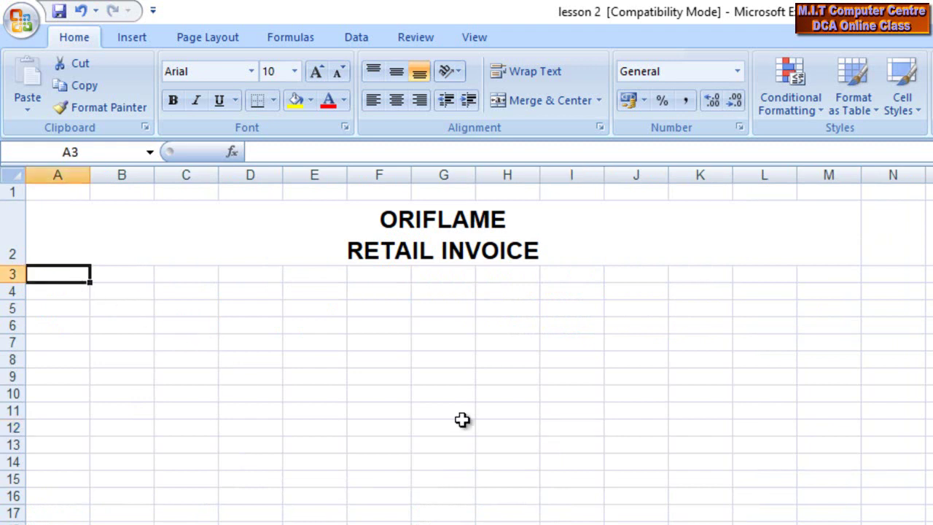
text(Buyer)
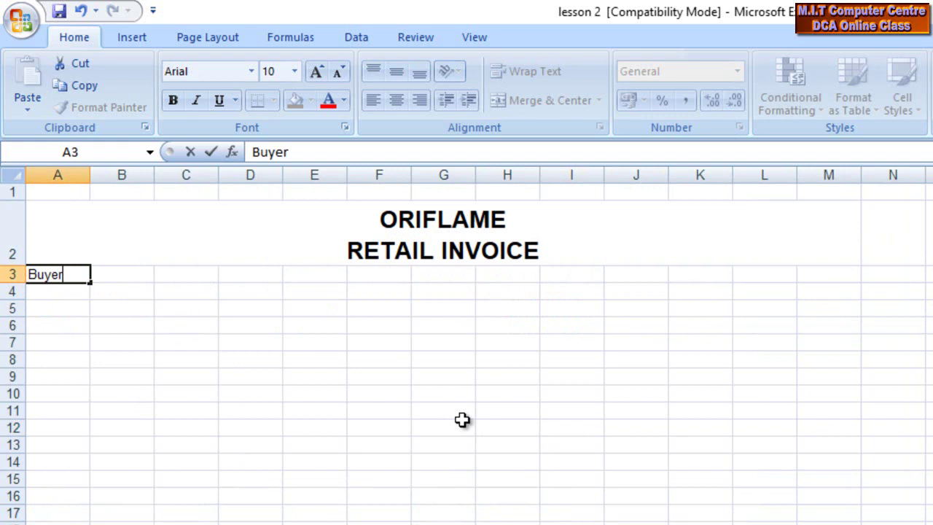
text('s Name:)
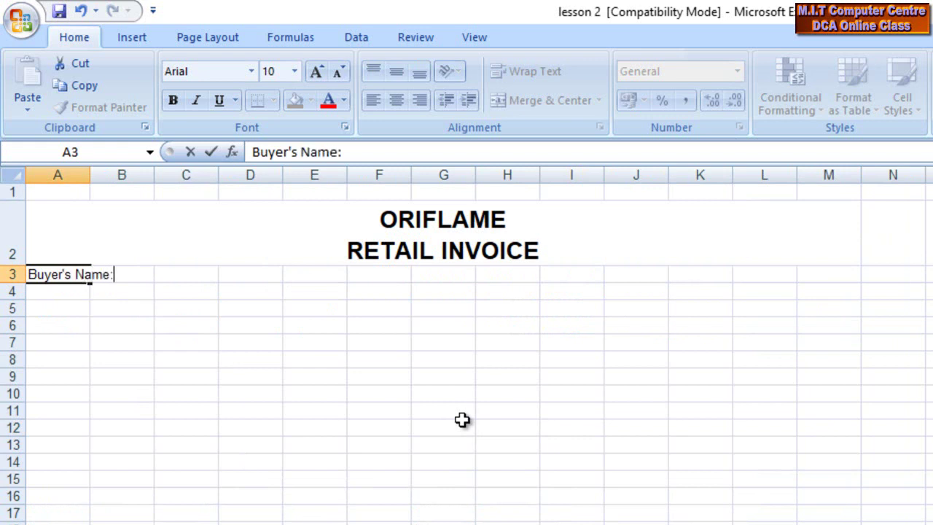
click(465, 442)
drag(73, 274, 108, 274)
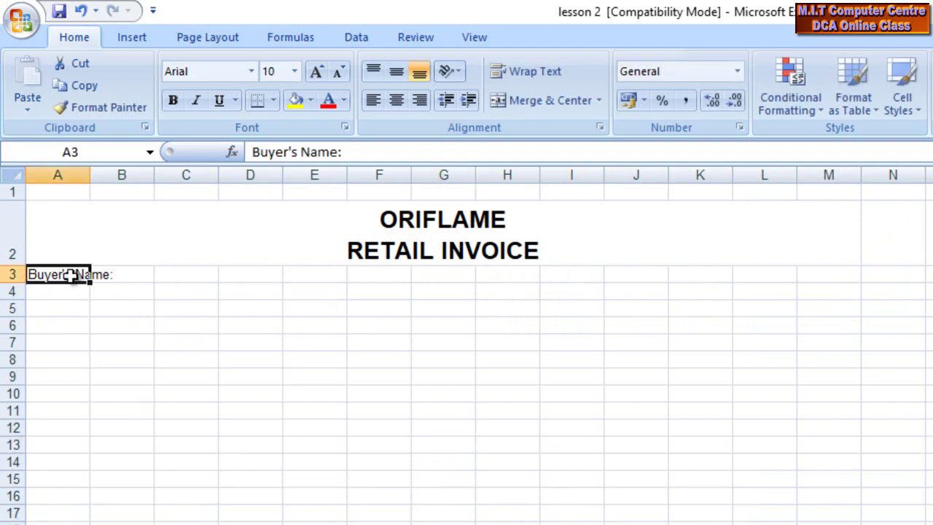
click(246, 343)
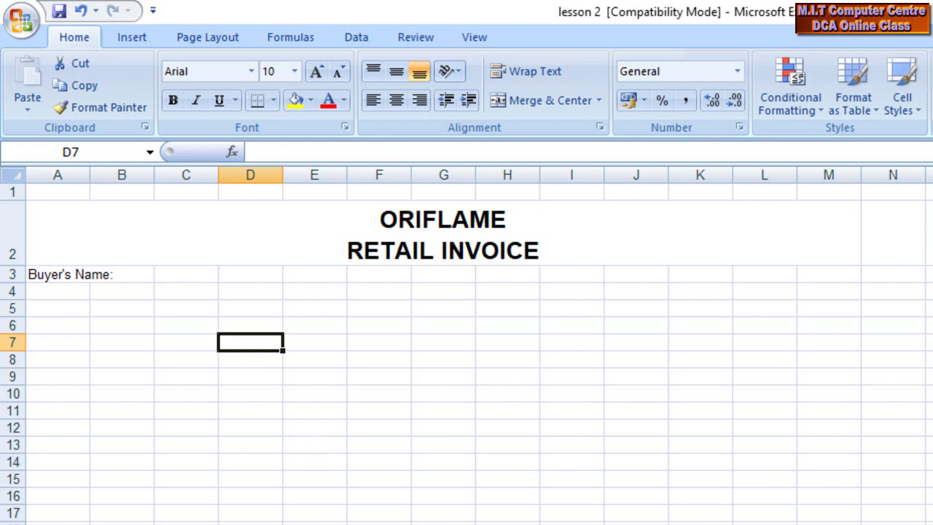
click(121, 524)
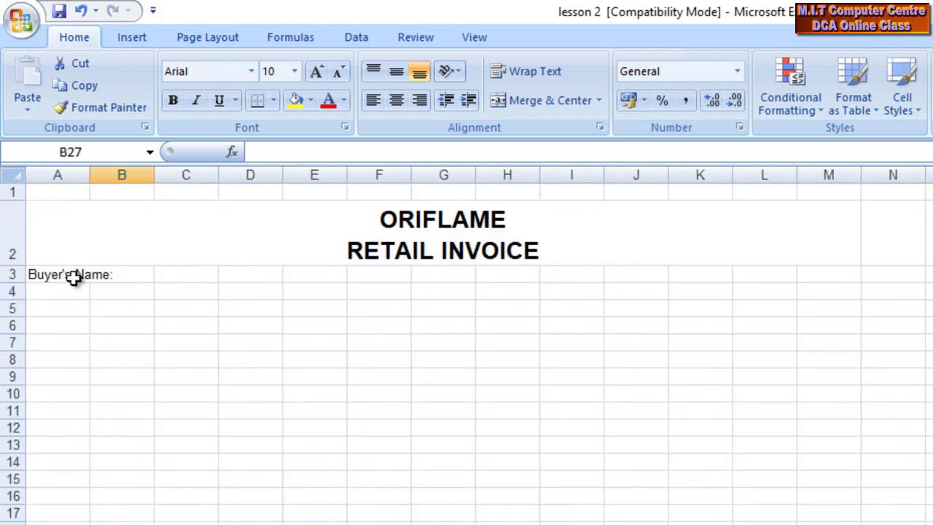
- Enter the label 'Address:' in cell A4
click(61, 294)
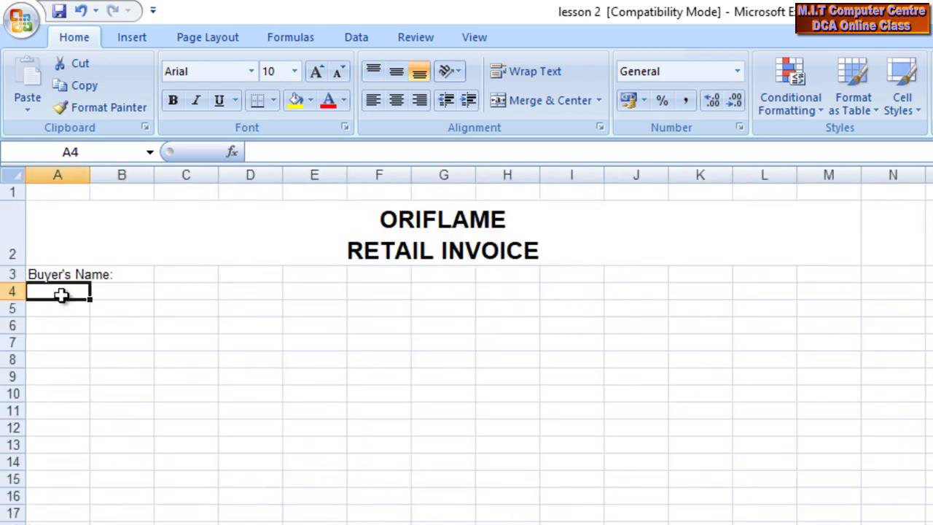
text(Affress)
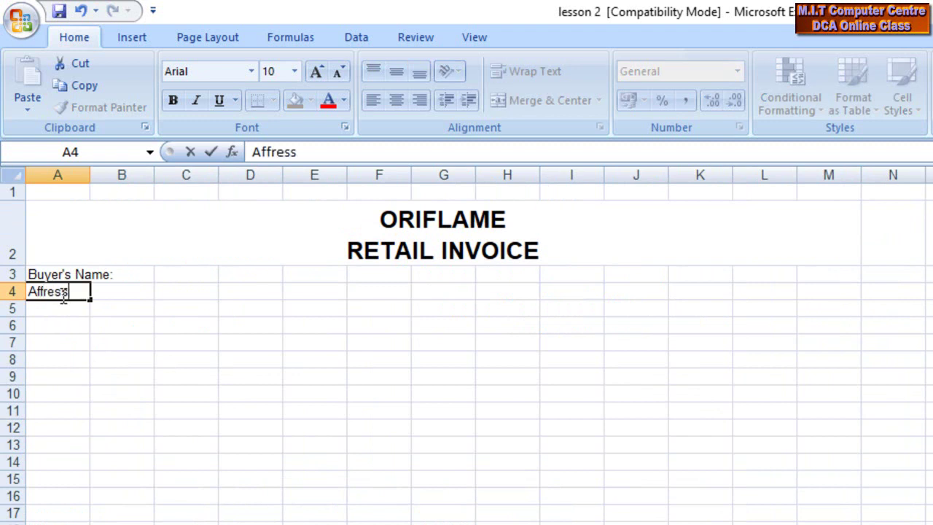
key(BackSpace)
key(BackSpace)
key(BackSpace)
key(BackSpace)
key(BackSpace)
text(ddres)
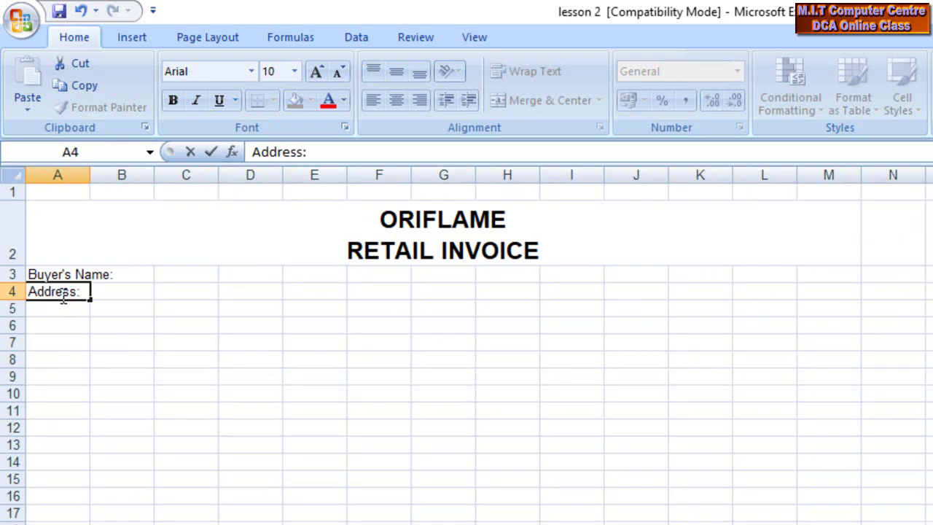
click(296, 446)
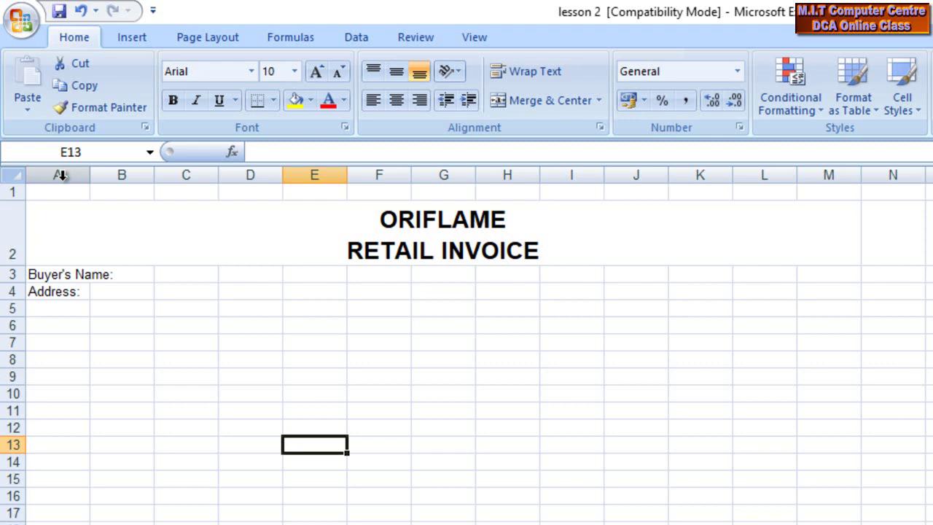
- Set columns A–D together to width 9.29
click(61, 175)
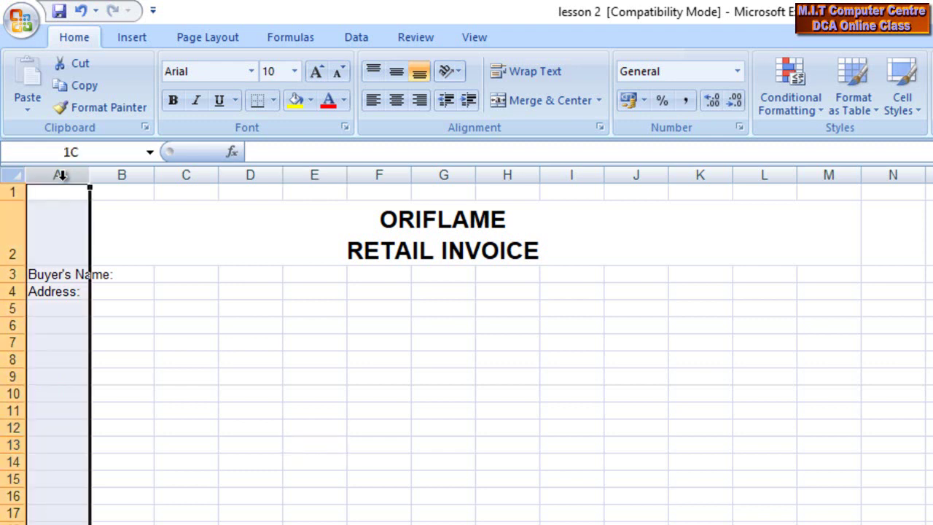
drag(73, 175, 241, 175)
drag(90, 175, 95, 175)
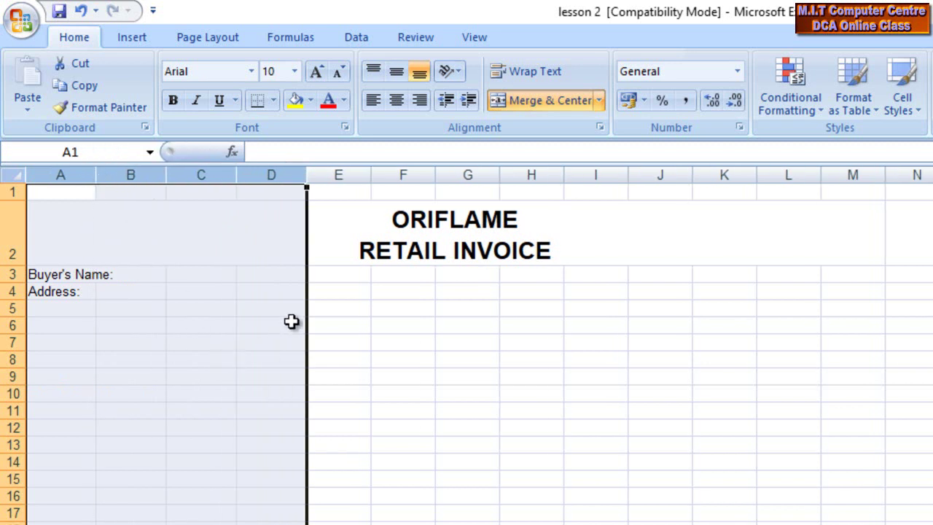
- Widen column E to 21.29, column F to 12.57 and column G to 9.86
click(345, 295)
click(347, 271)
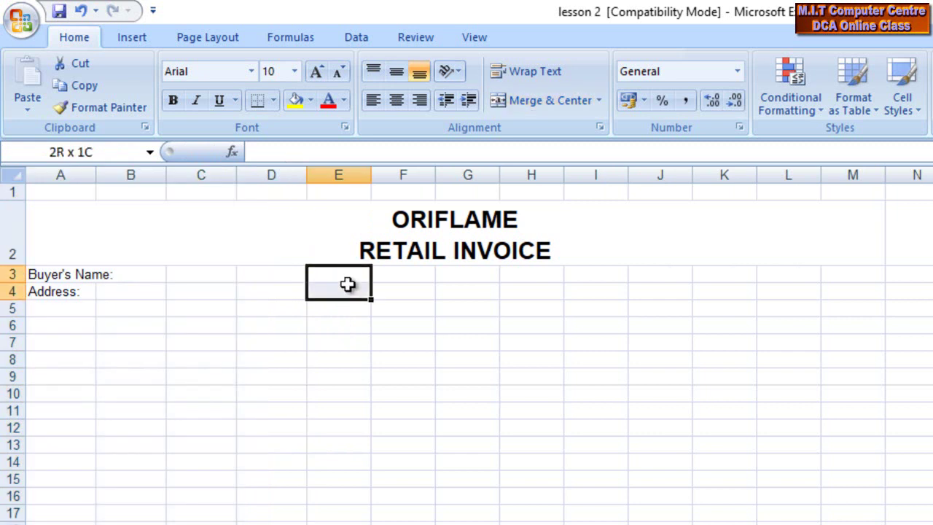
drag(348, 271, 344, 390)
drag(368, 176, 481, 178)
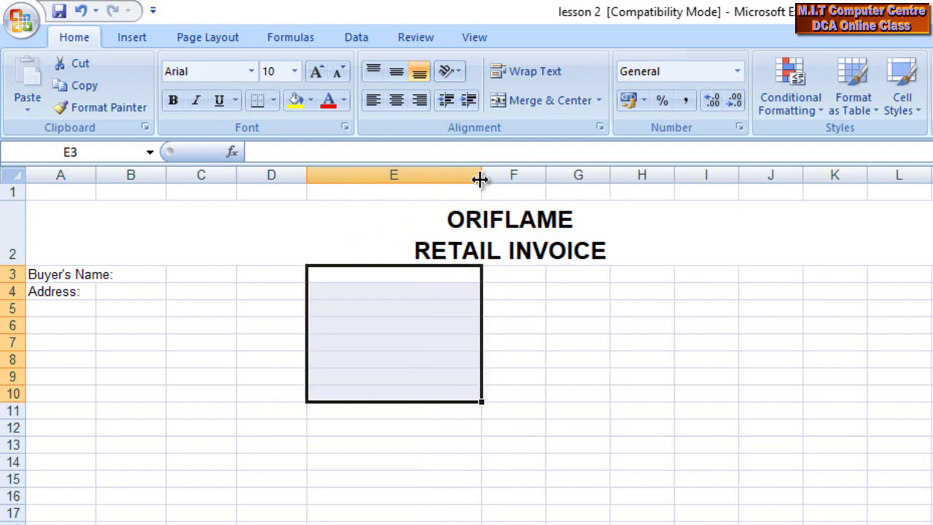
click(434, 437)
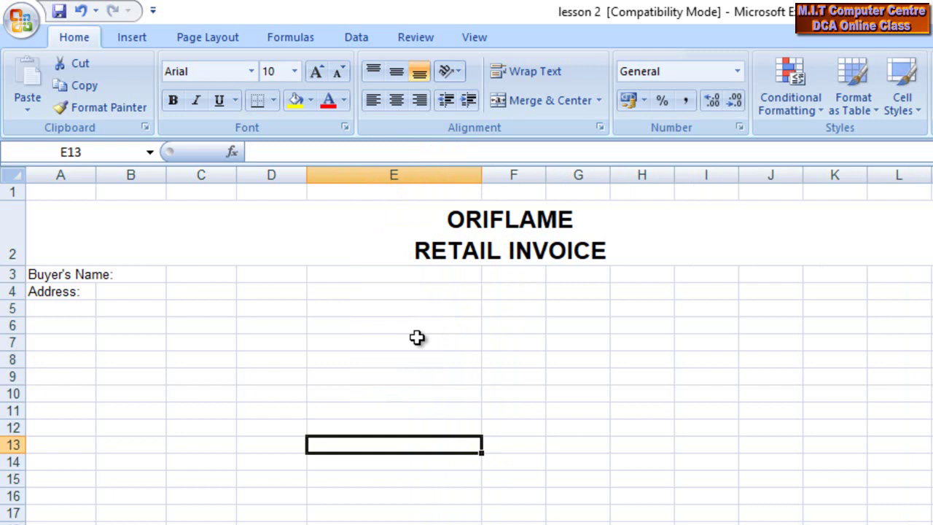
mouse_move(546, 175)
mouse_down()
mouse_move(576, 180)
mouse_move(568, 180)
mouse_up()
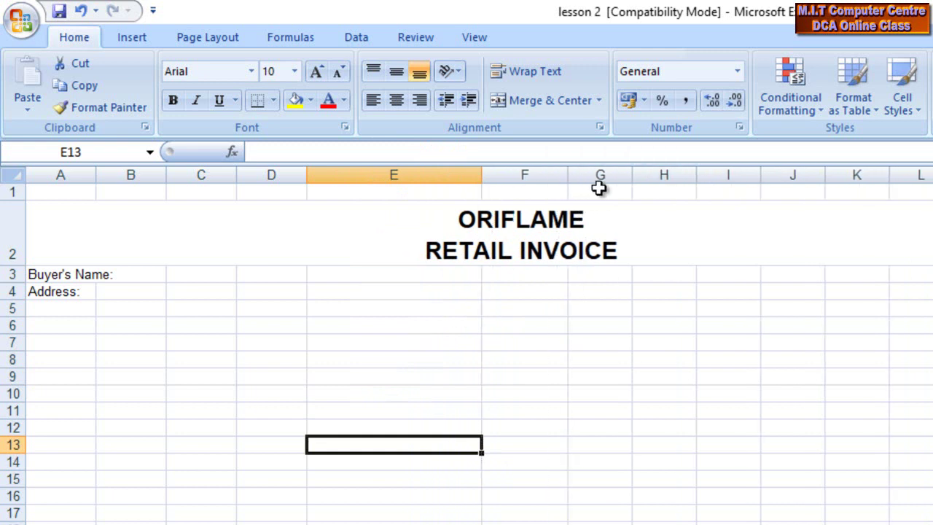
drag(632, 178, 659, 179)
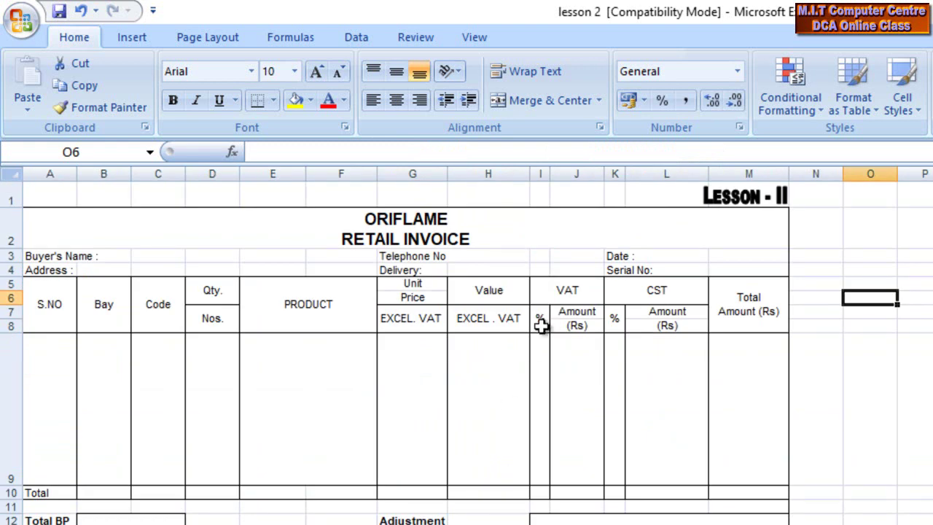
- Compare the sample invoice's %, Amount and Total columns, then narrow column H
click(540, 326)
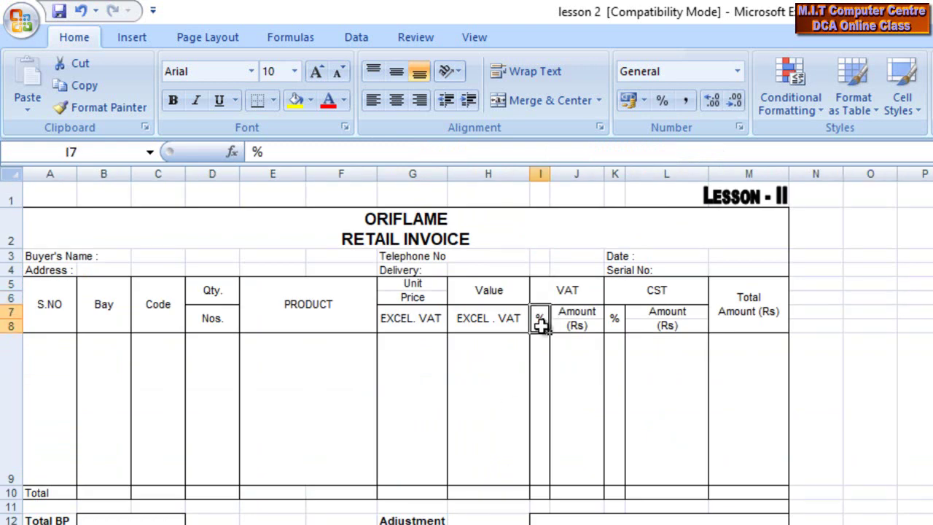
drag(591, 316, 591, 374)
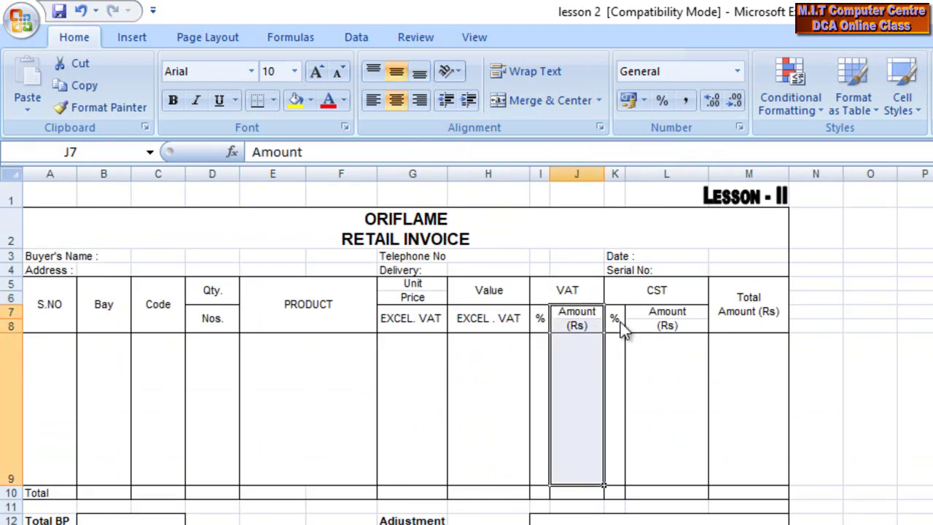
drag(618, 321, 622, 365)
click(670, 335)
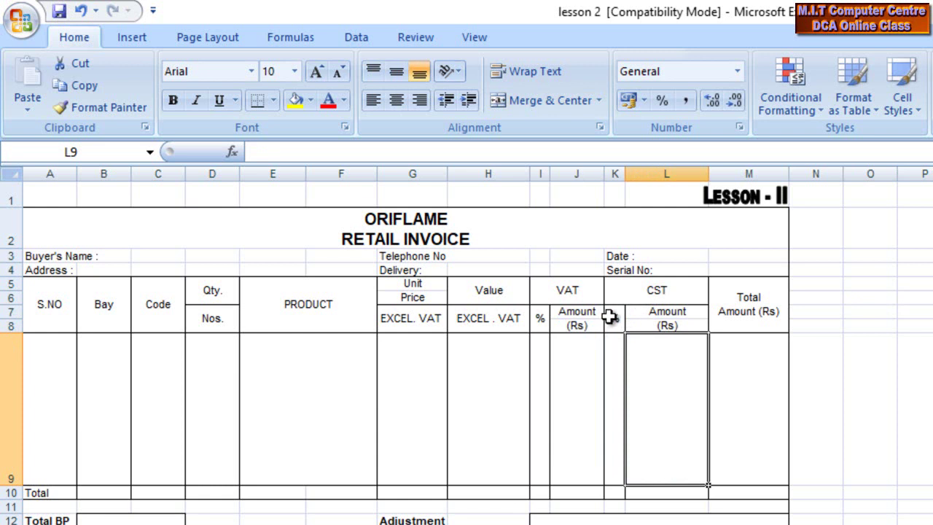
drag(608, 316, 616, 357)
drag(663, 333, 663, 372)
drag(756, 337, 744, 358)
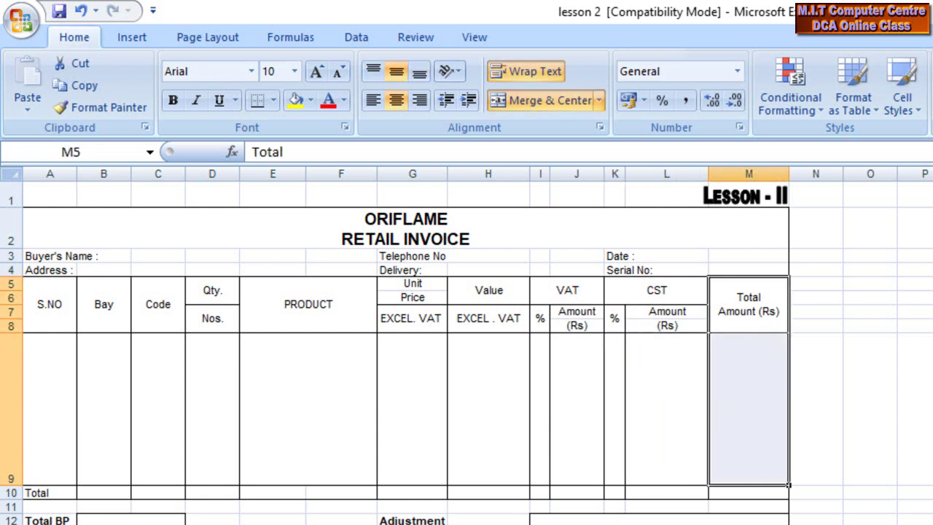
drag(727, 173, 690, 182)
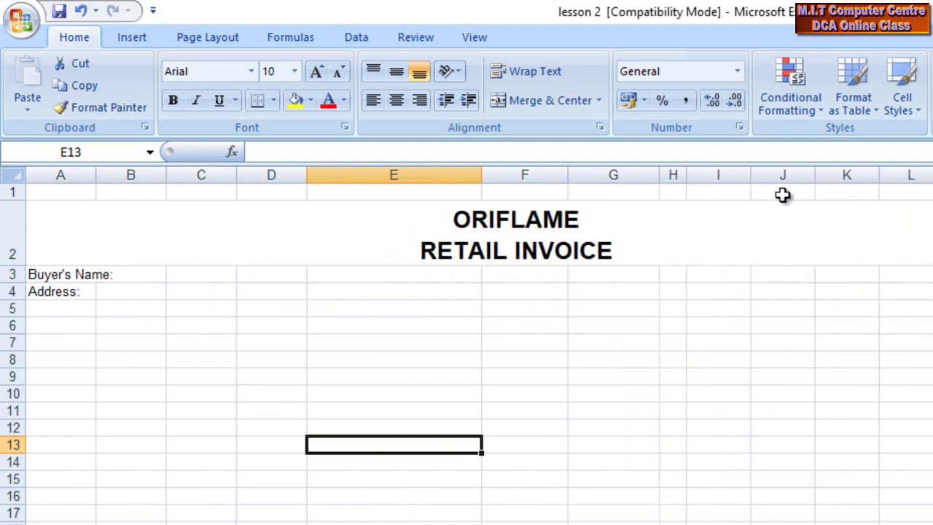
- Widen column I to about 9.57, narrow column J, and widen columns K and L
drag(751, 175, 761, 182)
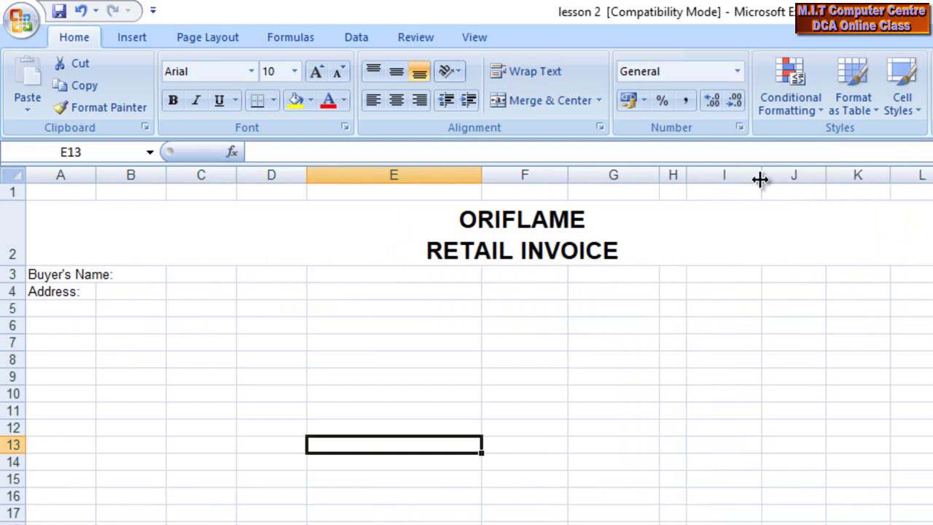
drag(827, 179, 787, 191)
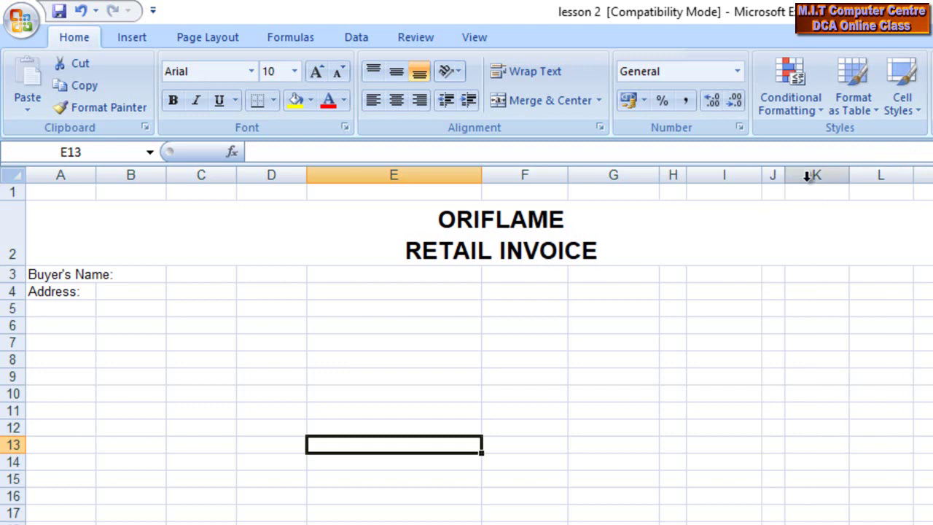
drag(848, 179, 859, 183)
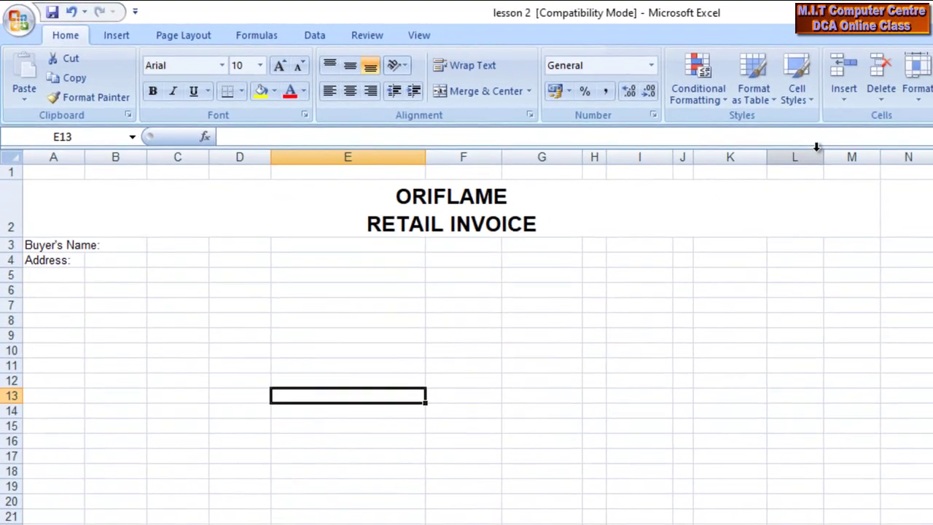
drag(806, 151, 823, 153)
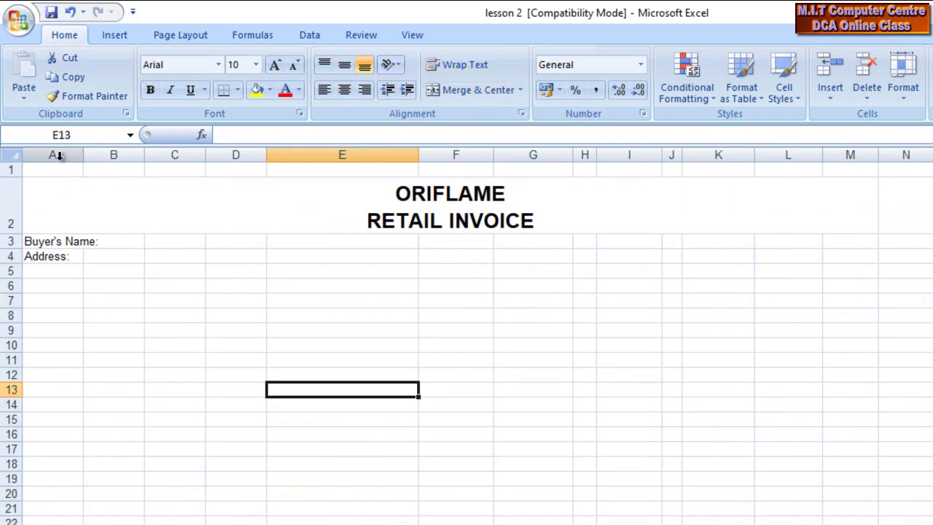
- Check the widths of each column from A through L
click(59, 154)
click(136, 154)
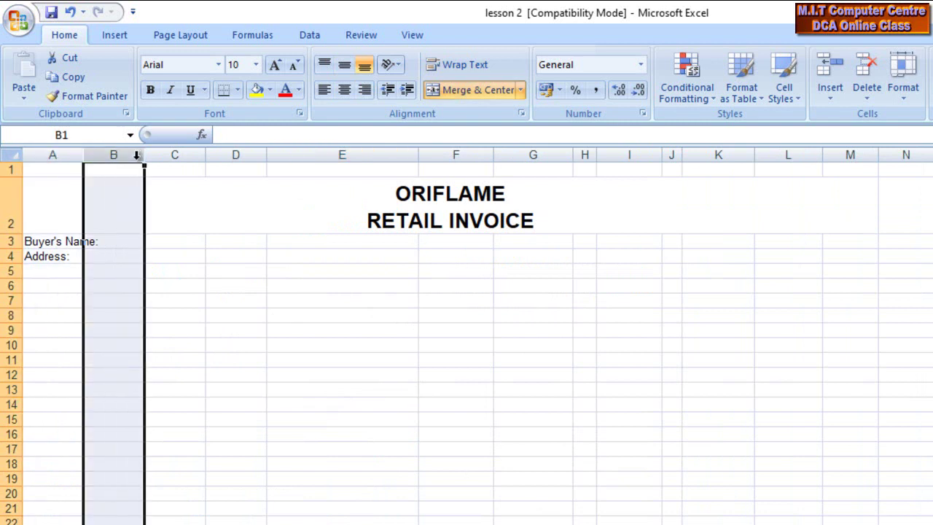
click(176, 154)
click(249, 154)
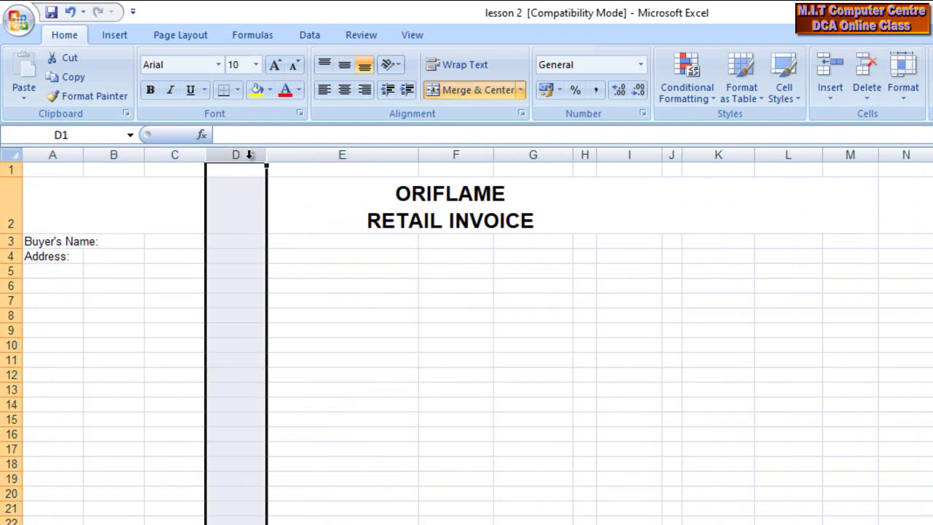
click(337, 155)
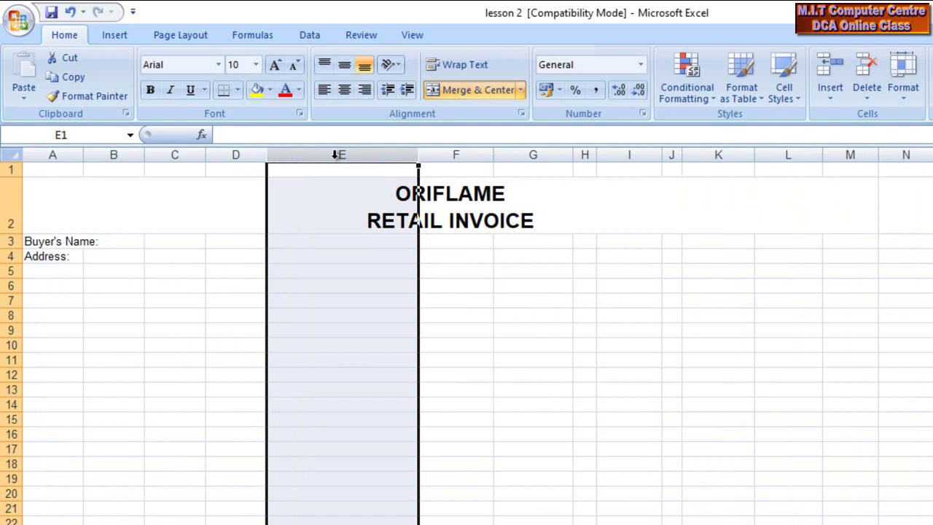
click(480, 151)
click(543, 154)
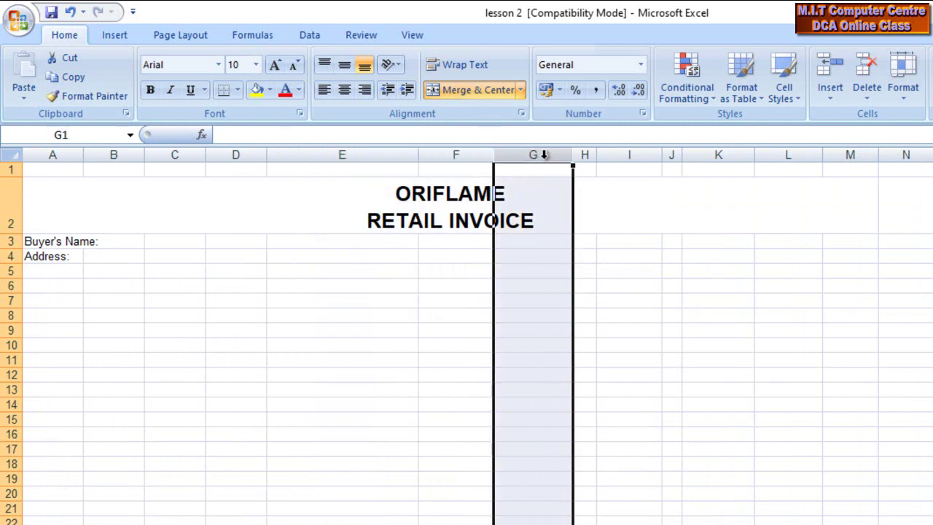
click(587, 155)
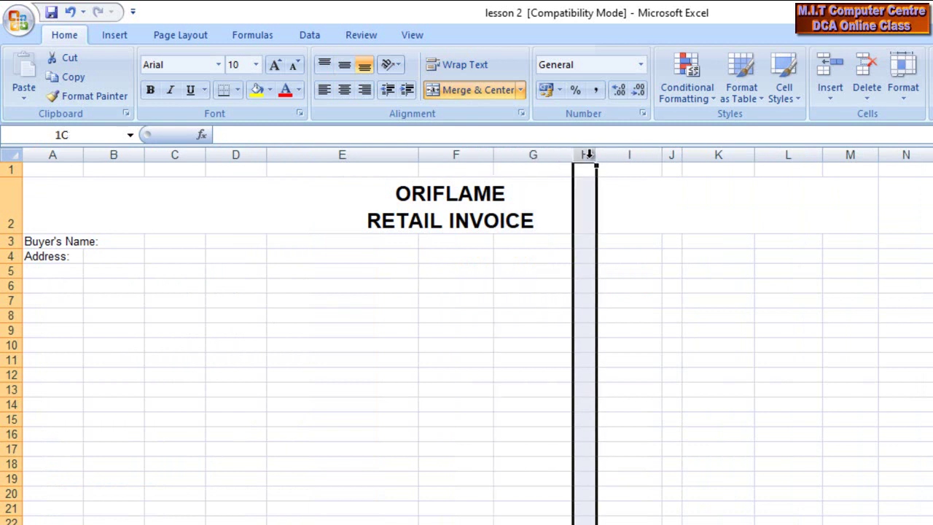
click(633, 151)
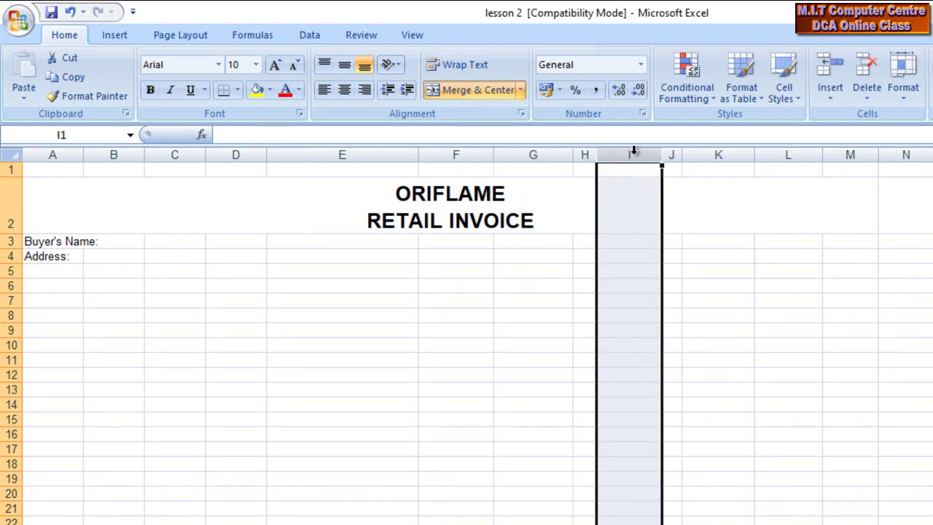
click(673, 155)
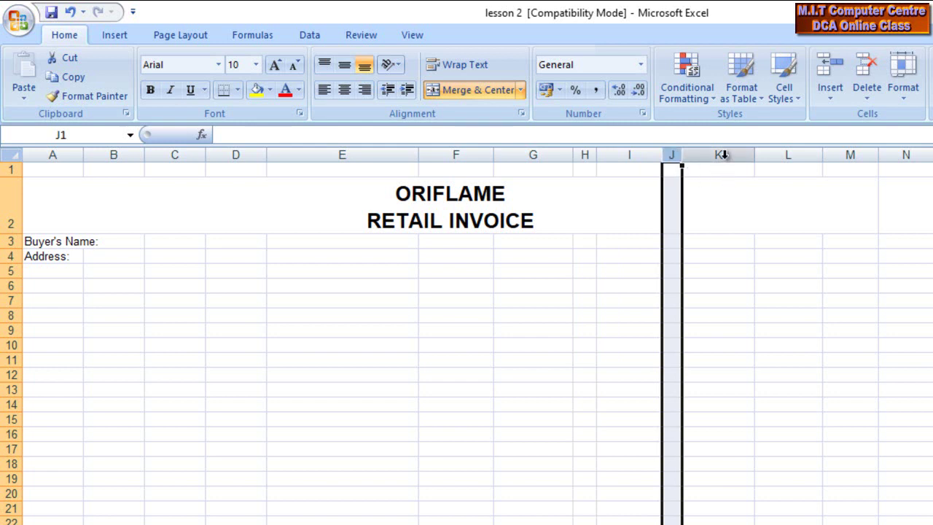
click(723, 155)
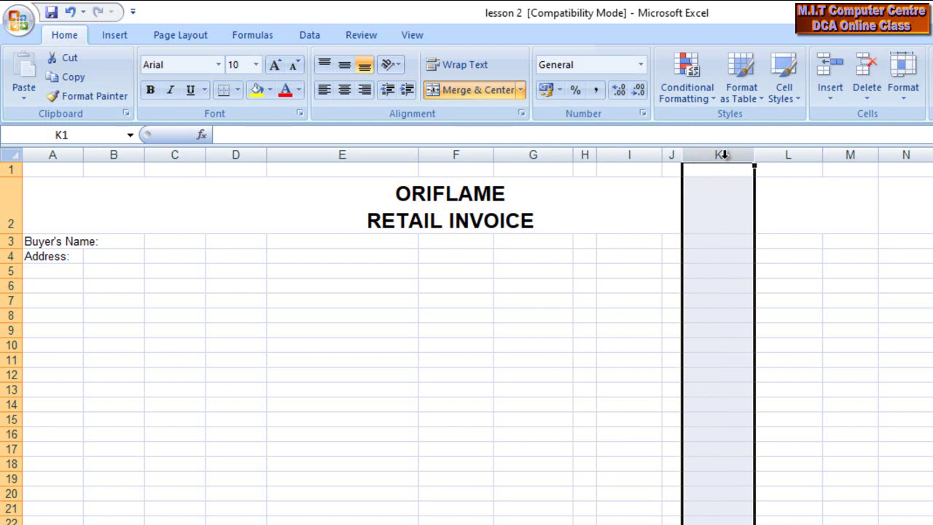
click(806, 155)
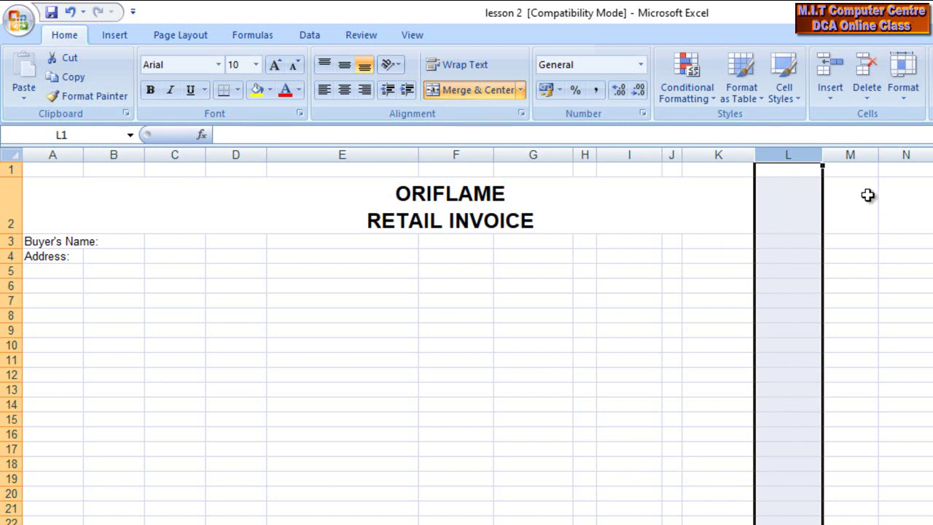
- Unmerge the A2:M2 title and merge and centre it across A2:L2 instead
click(867, 195)
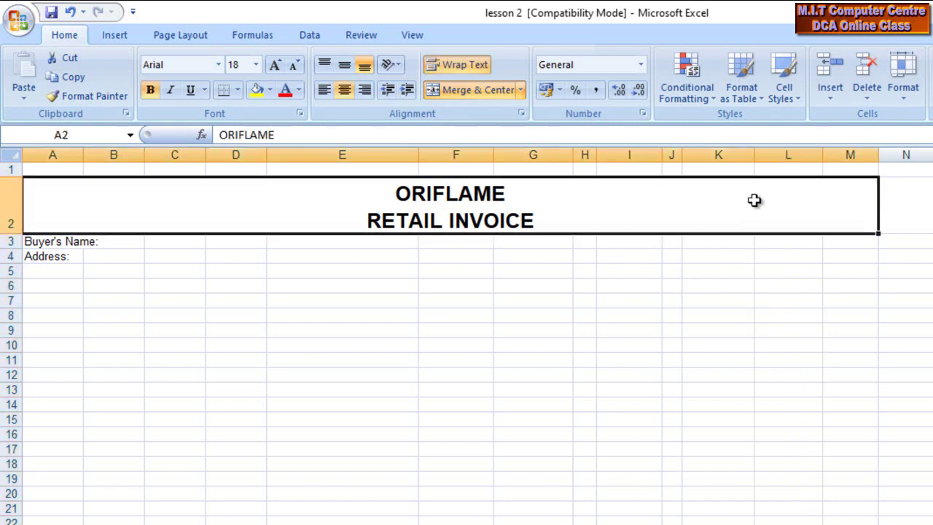
click(433, 96)
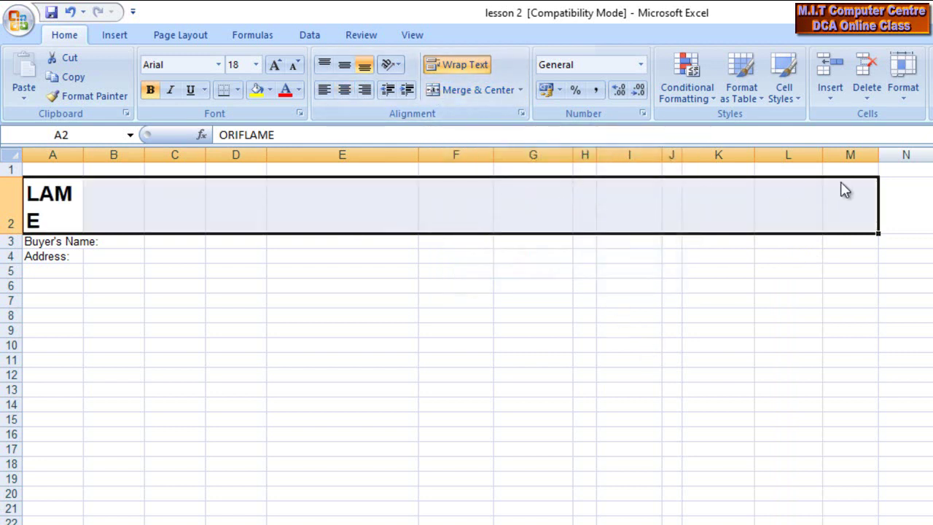
click(777, 305)
drag(761, 217, 59, 199)
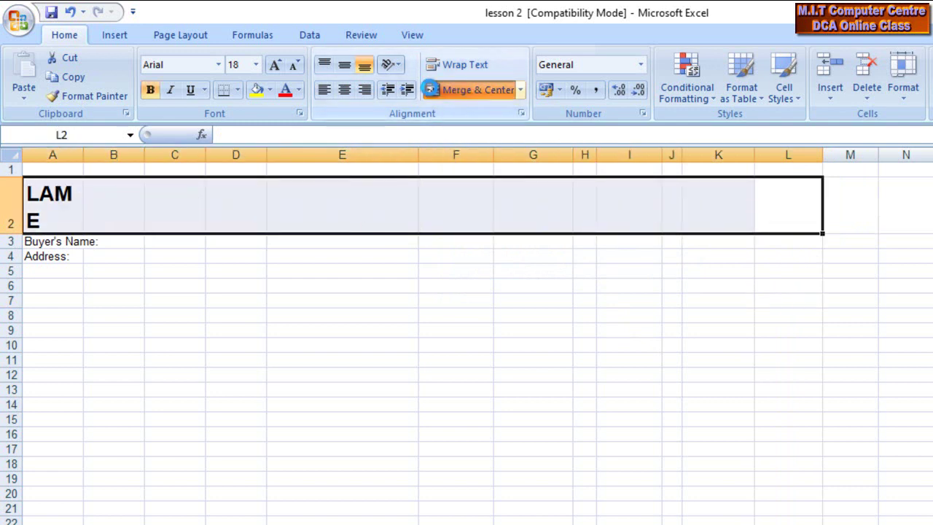
click(466, 90)
click(713, 423)
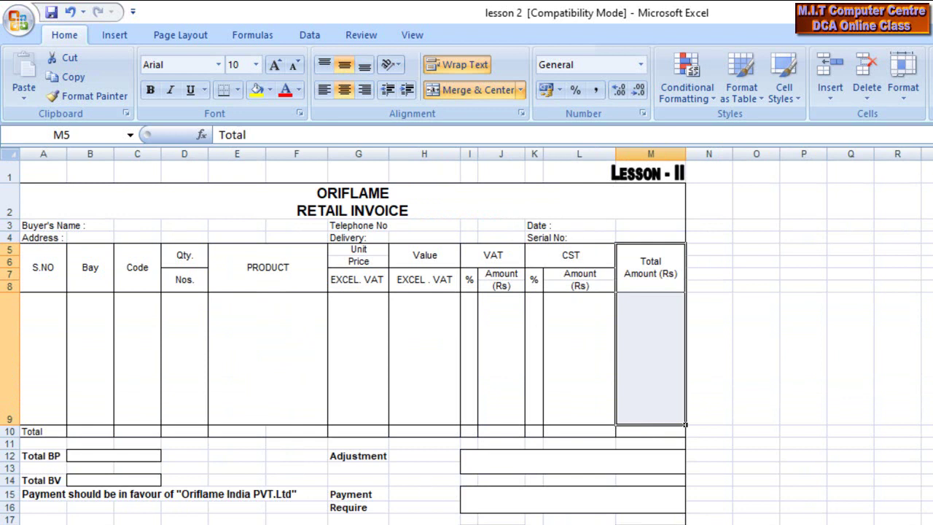
- Enter 'Telephone No.' in F3 and 'Delivery:' in F4
click(449, 243)
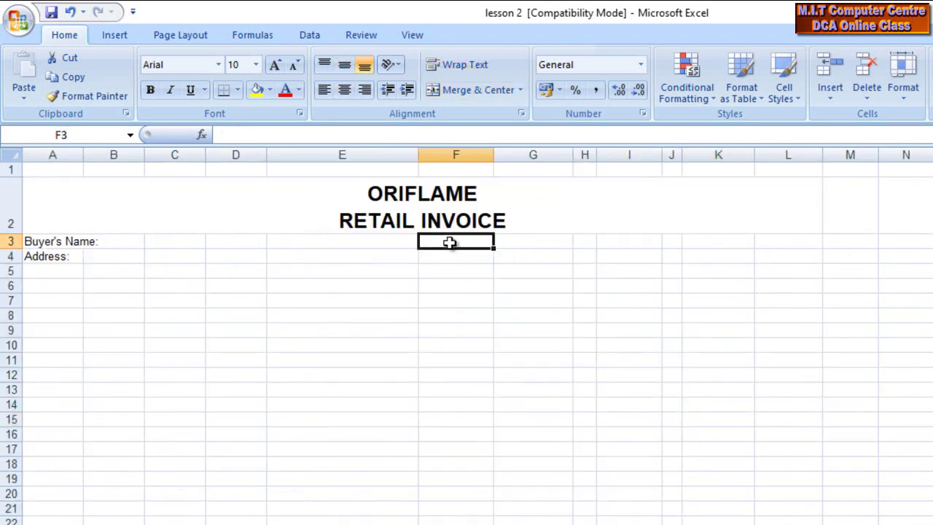
text(Telephone No.)
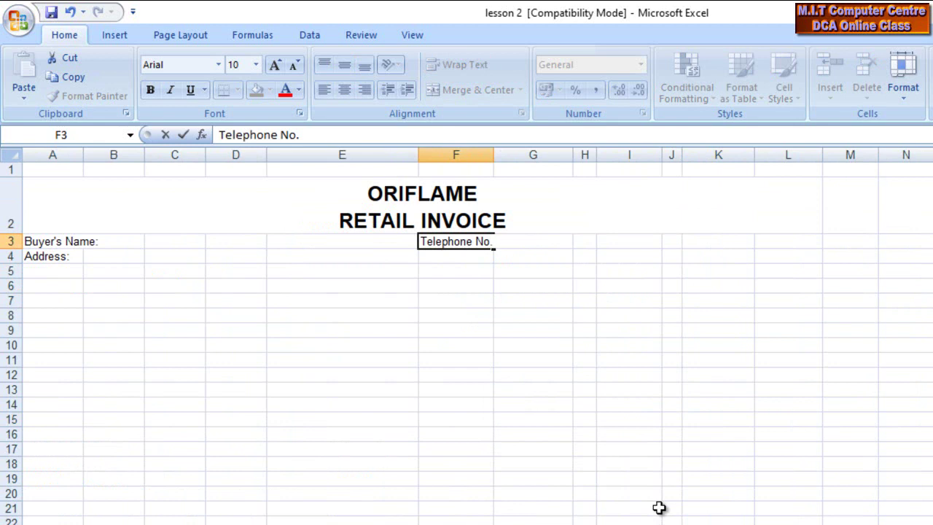
key(Return)
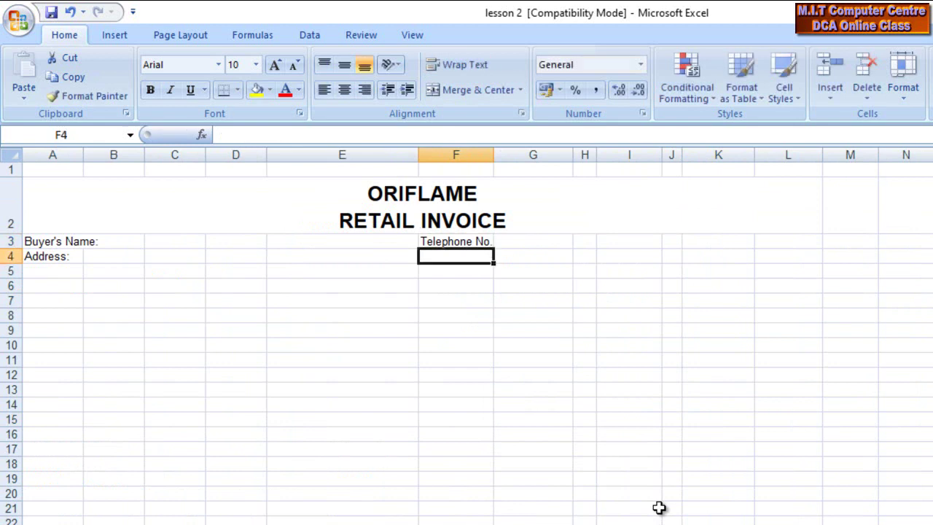
text(Delivery:)
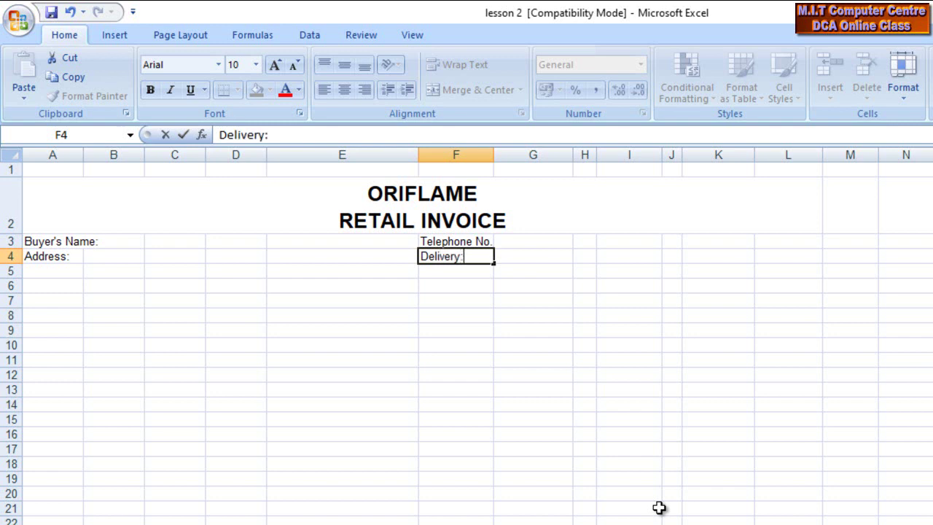
click(692, 378)
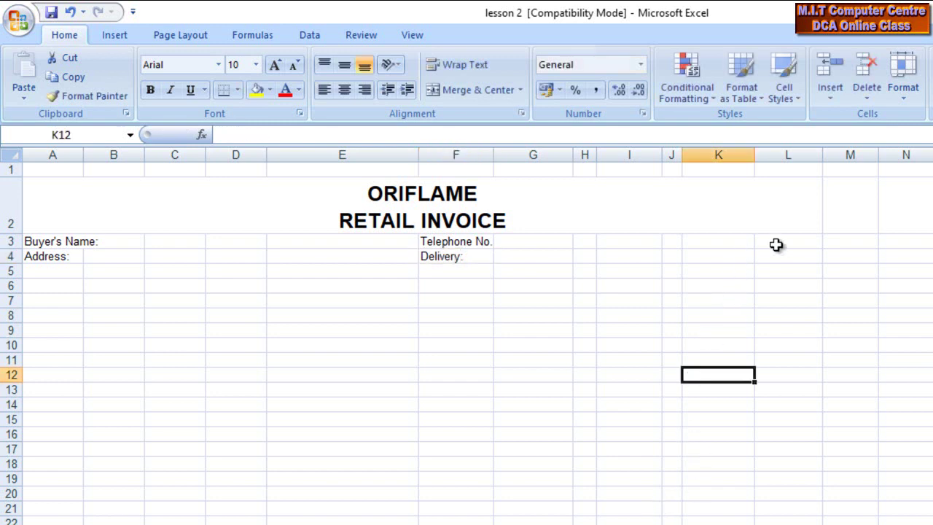
- Enter 'Date:' in K3 and 'Serial No' in K4
click(734, 246)
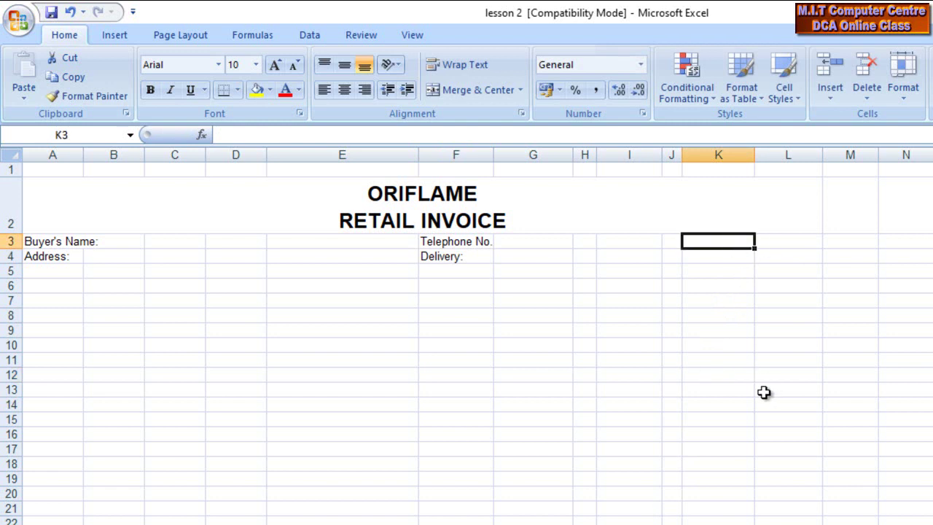
text(Date:)
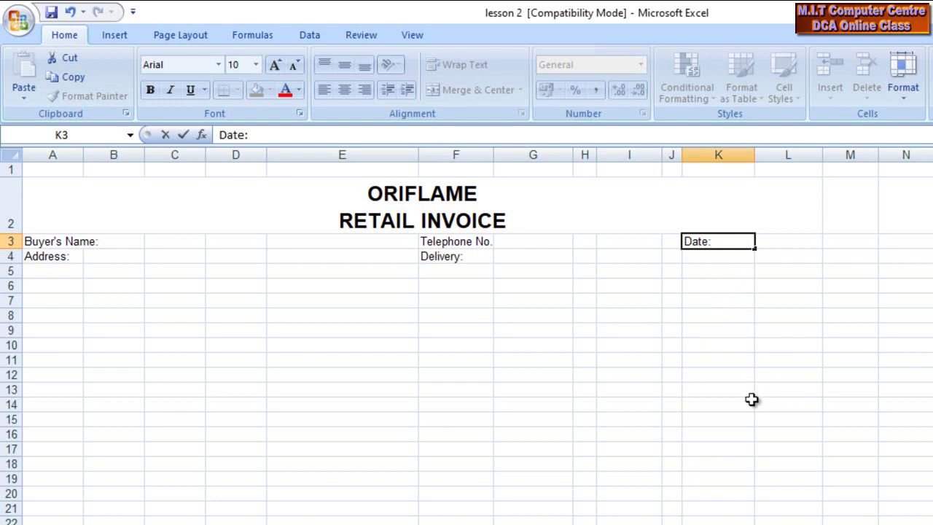
click(741, 406)
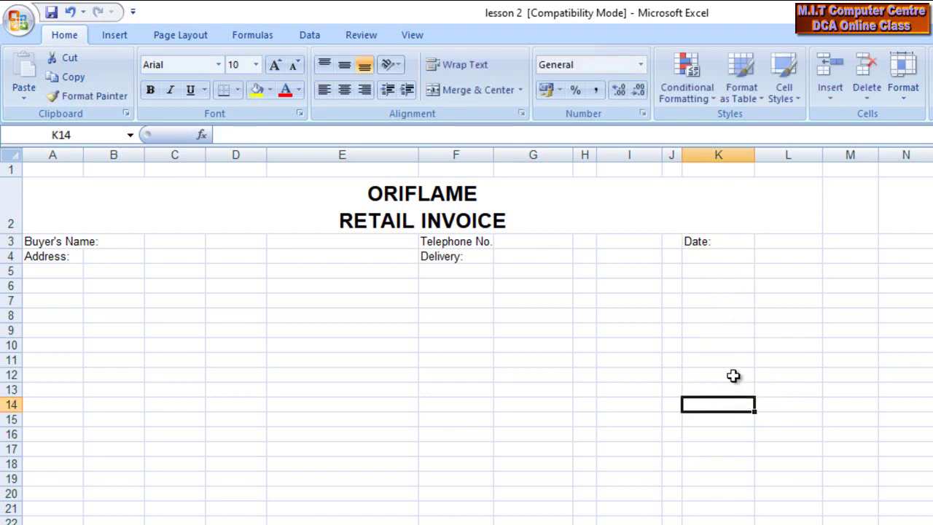
click(705, 257)
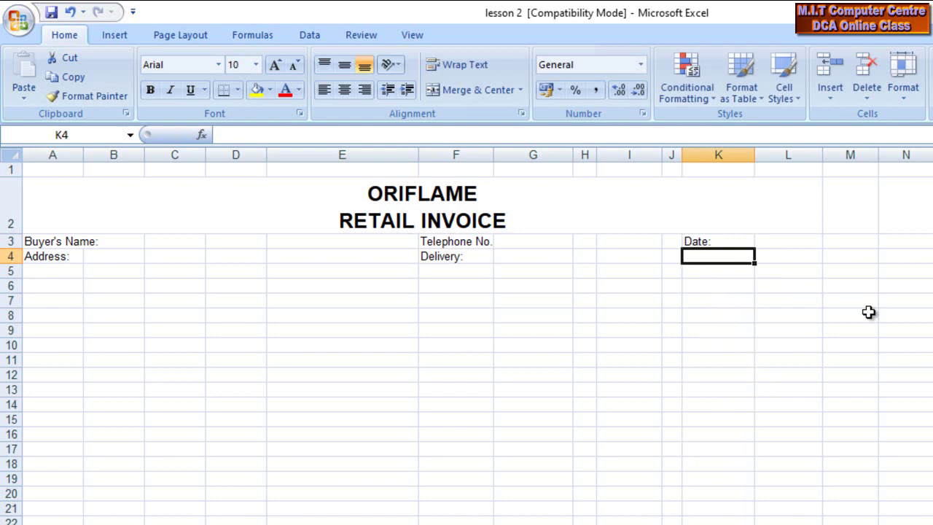
text(Seria)
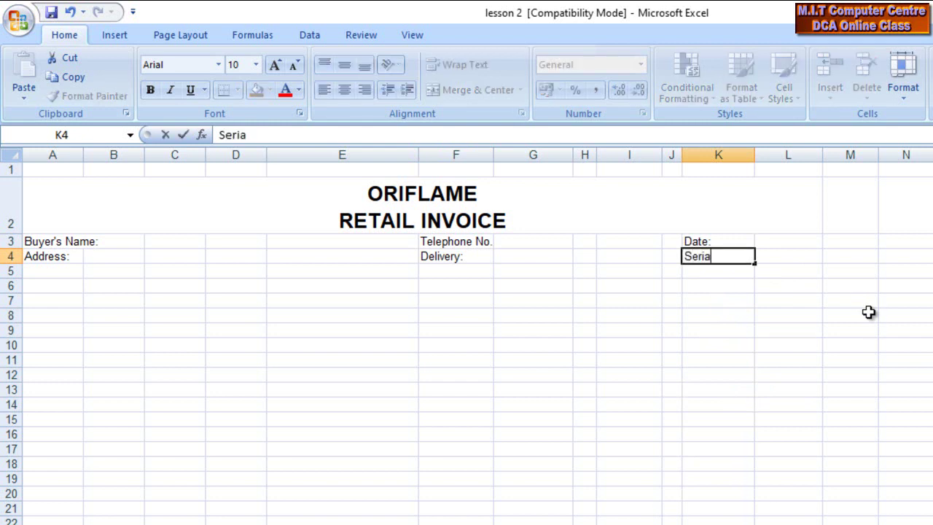
text( No)
click(867, 465)
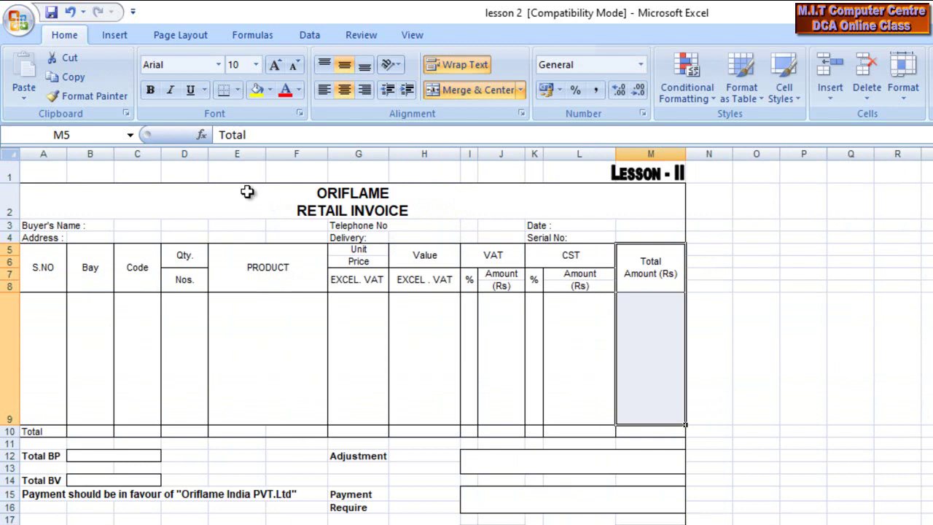
- Frame the ORIFLAME title and header rows A2:L4 with an outside border
click(164, 192)
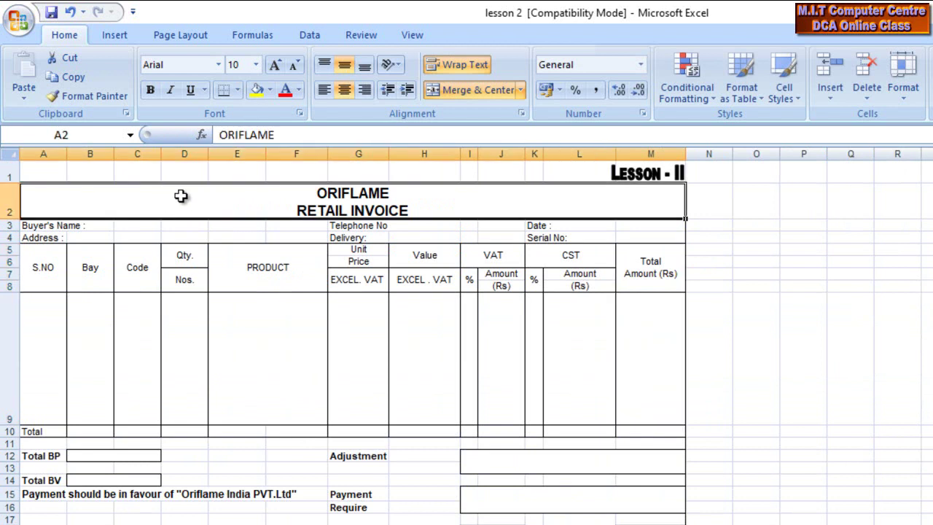
drag(164, 191, 475, 235)
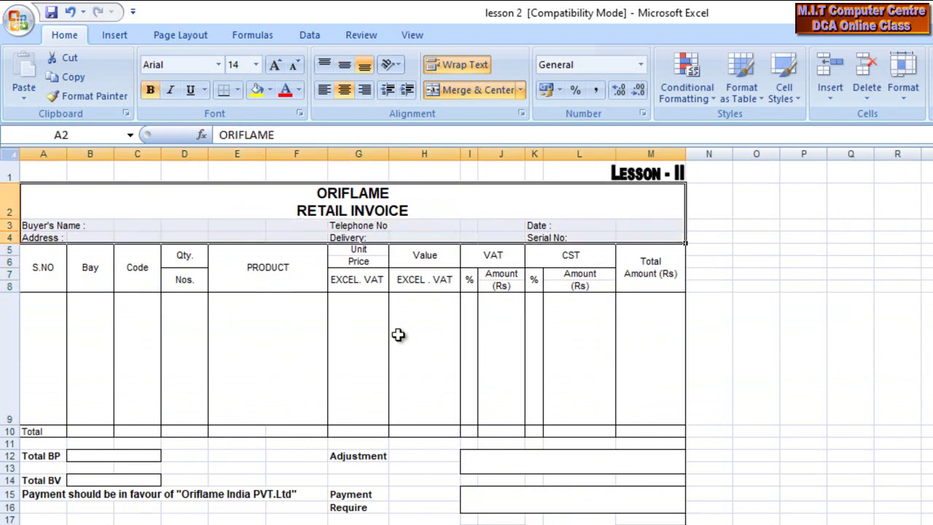
click(398, 334)
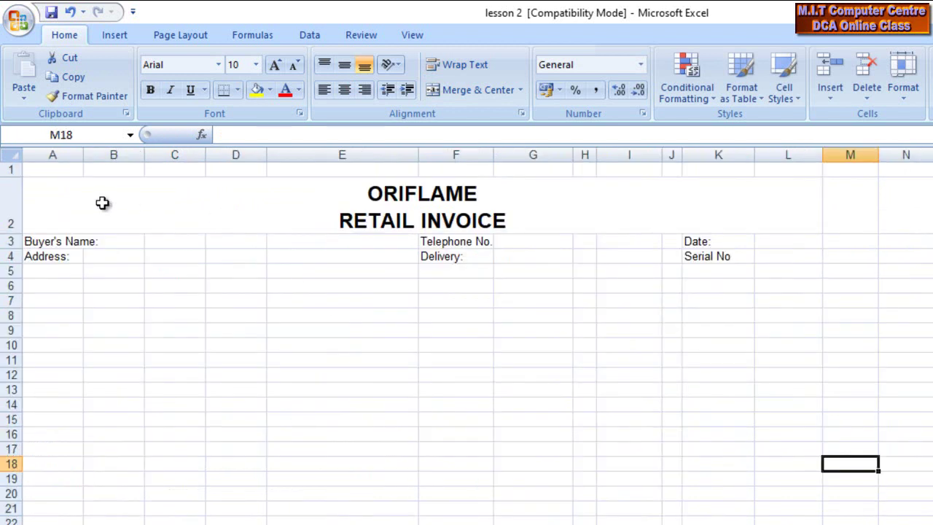
click(104, 204)
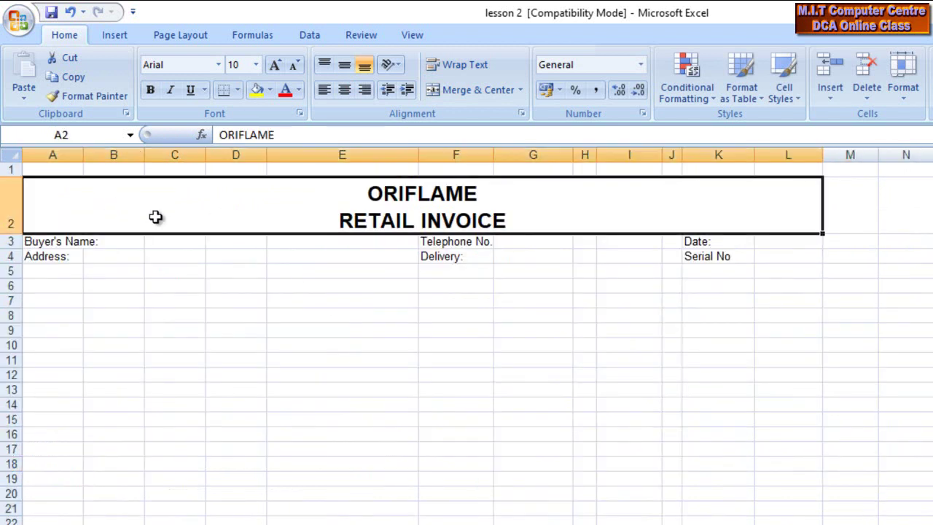
drag(138, 211, 387, 253)
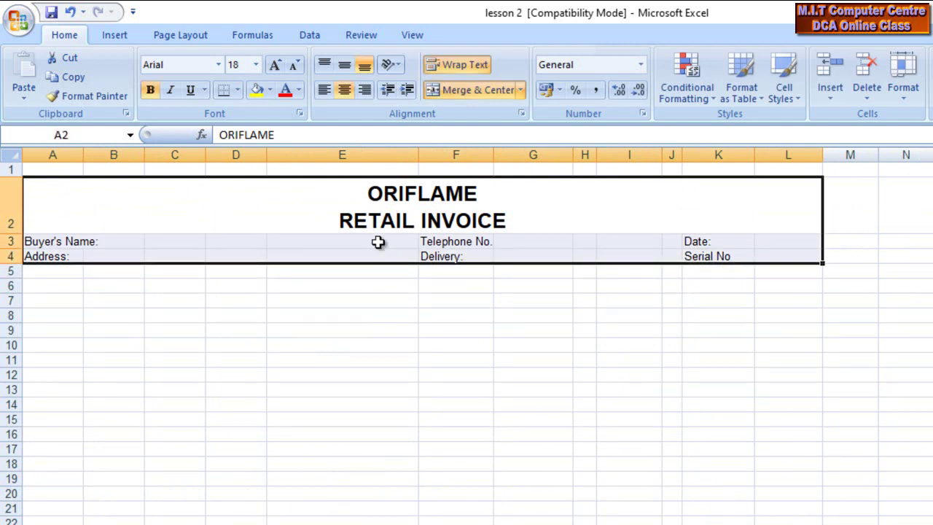
click(237, 90)
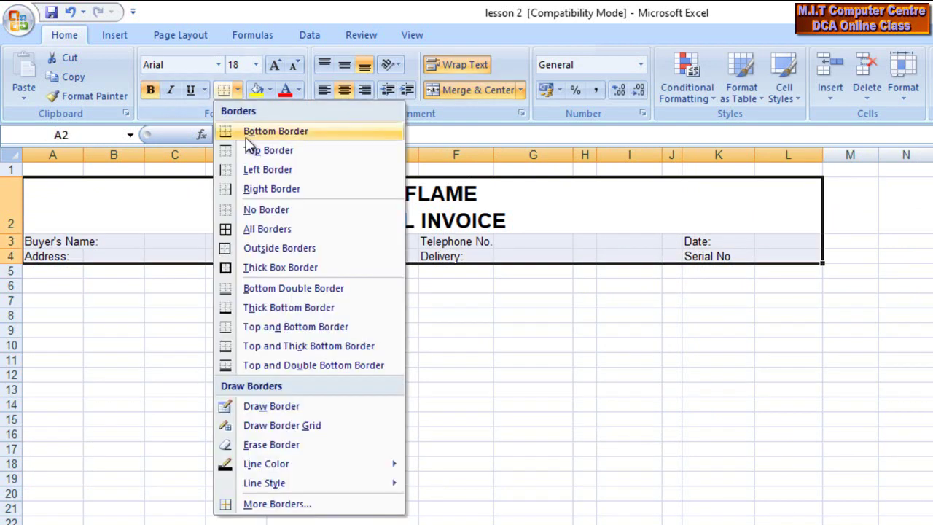
click(268, 248)
click(541, 317)
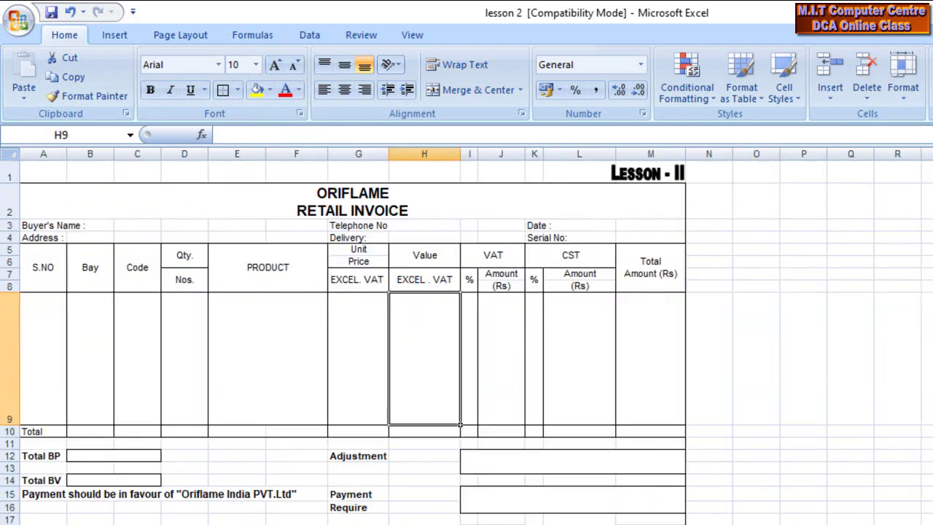
- Inspect the merged S.NO, Bay and Code headings on the sample invoice
click(42, 272)
click(86, 270)
click(135, 281)
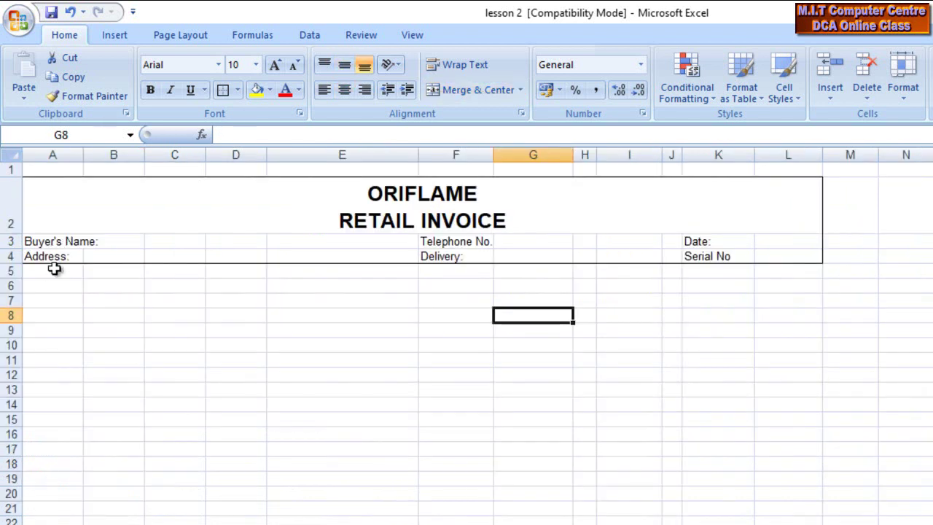
- Merge A5:A6 into one heading cell and copy the merged cell across to column C
click(55, 269)
drag(52, 276, 54, 284)
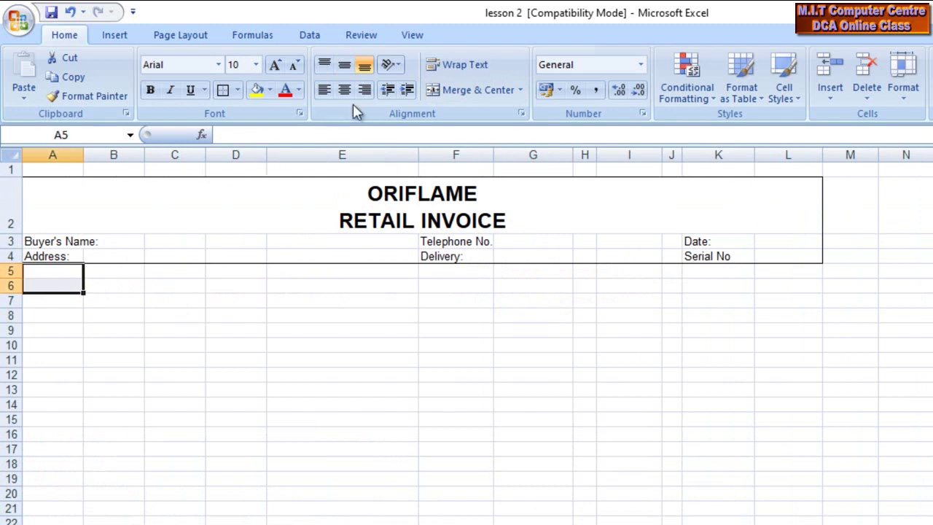
click(447, 95)
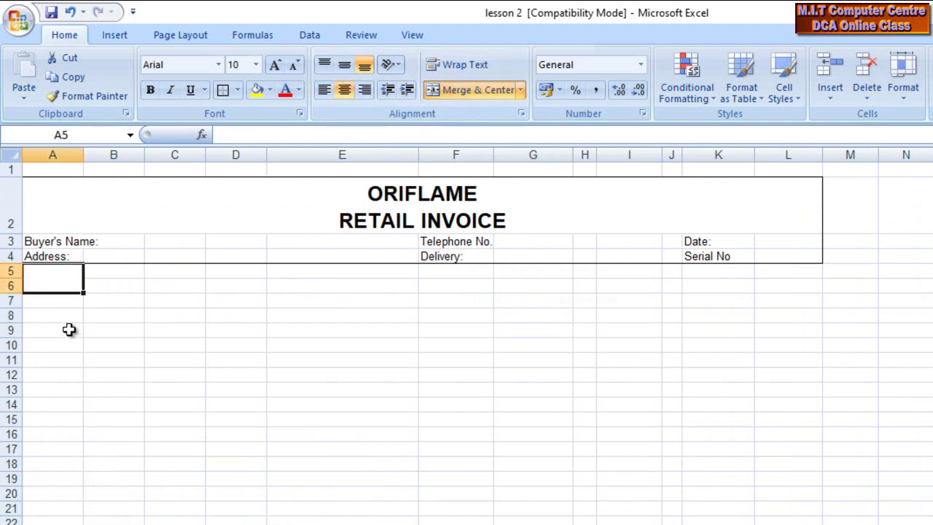
drag(84, 293, 192, 295)
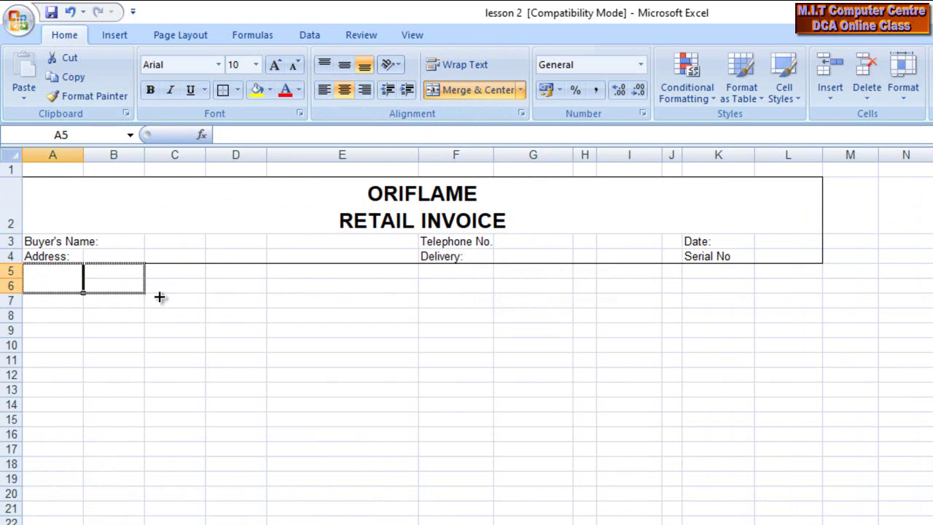
click(229, 381)
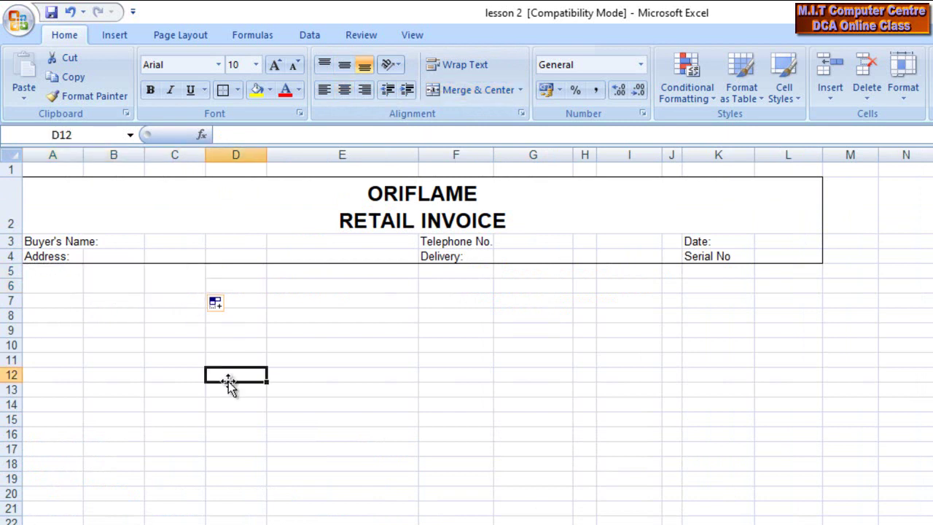
click(240, 270)
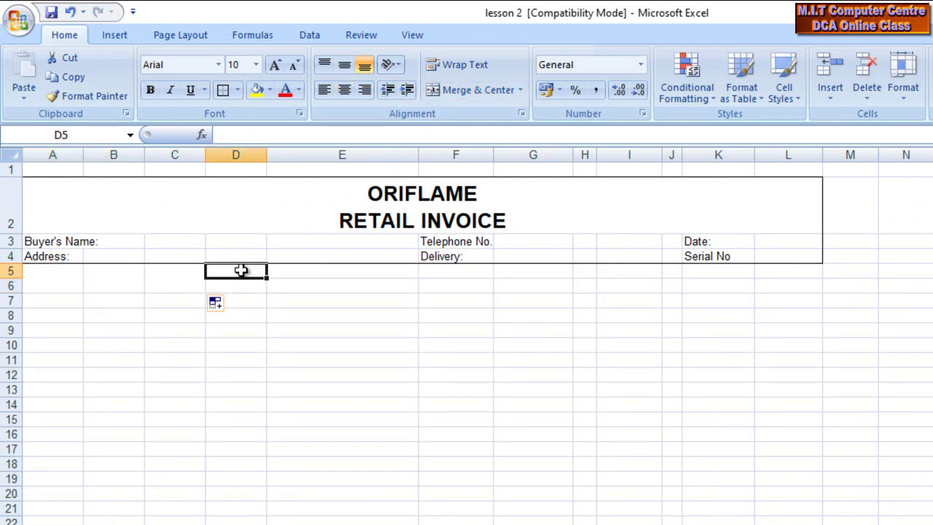
click(246, 286)
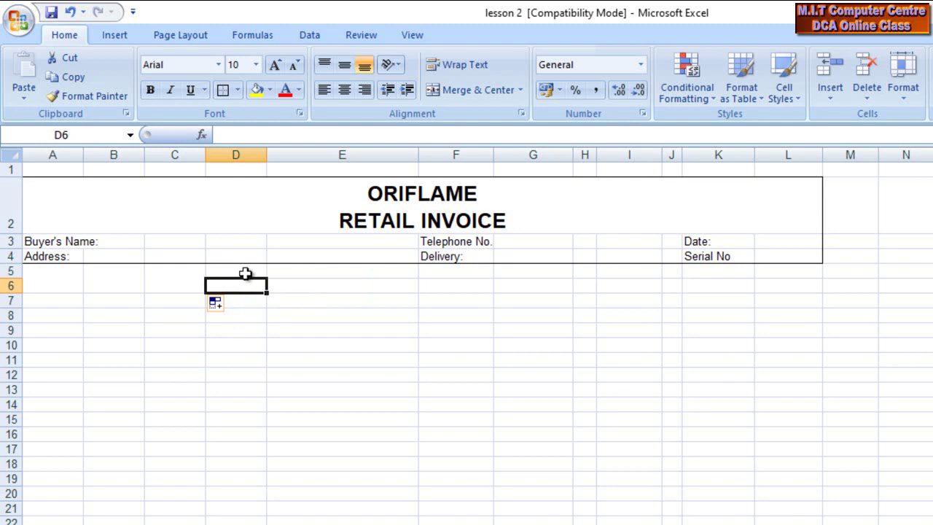
click(246, 271)
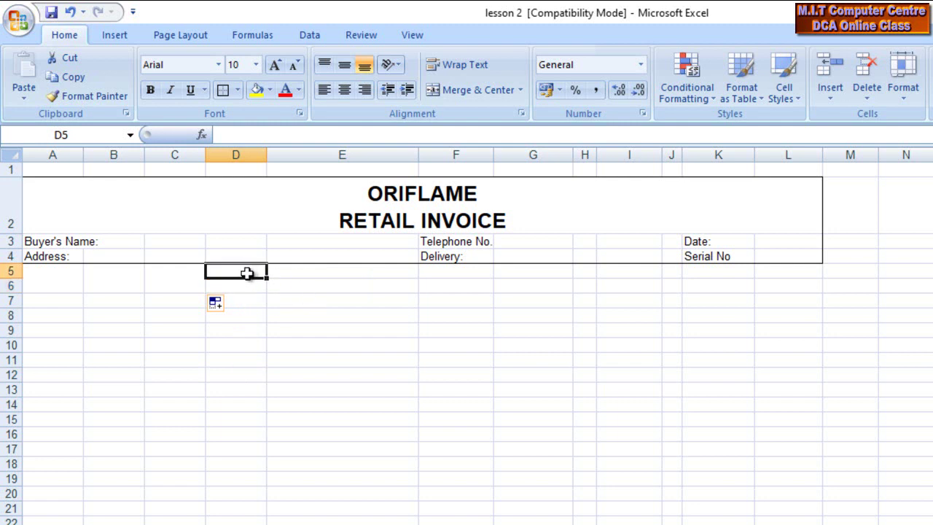
click(248, 303)
- Merge E5:E6 and H5:I5 into single heading cells
drag(335, 276, 336, 286)
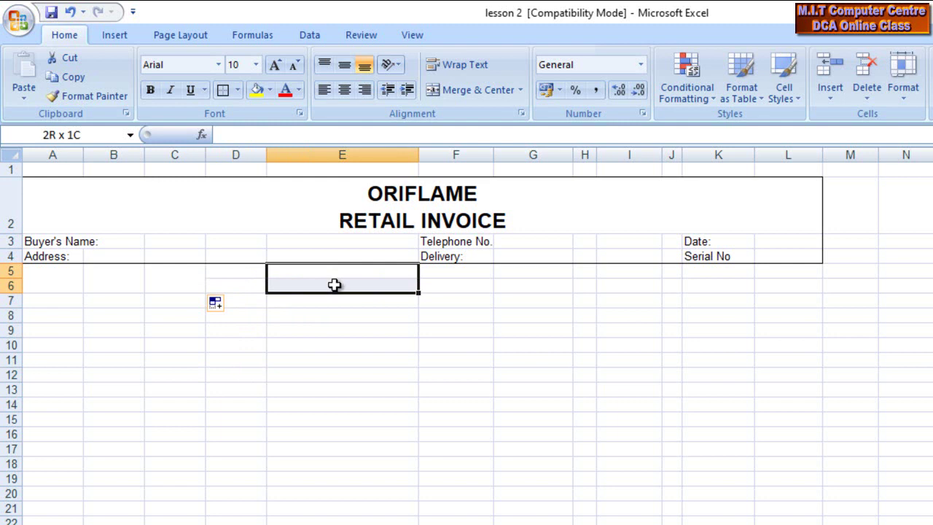
click(437, 90)
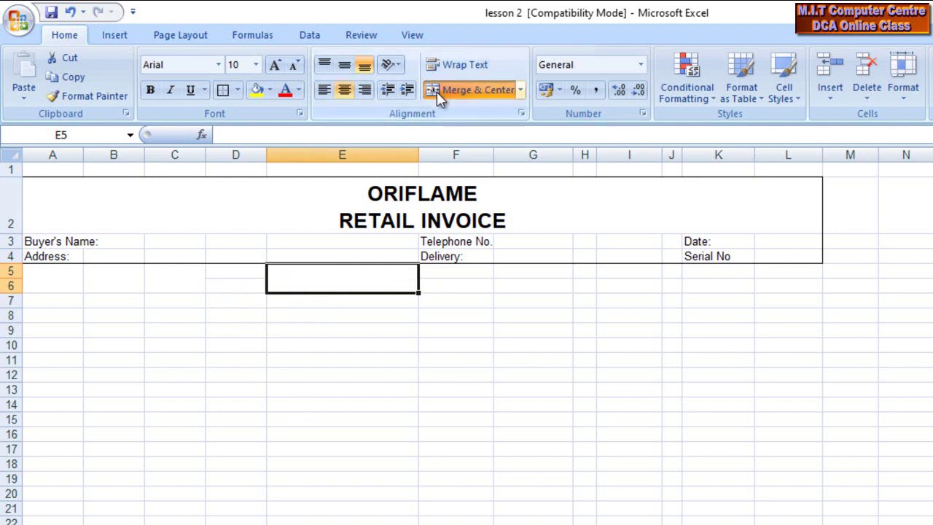
mouse_move(491, 272)
mouse_down()
mouse_move(474, 280)
mouse_move(532, 287)
mouse_up()
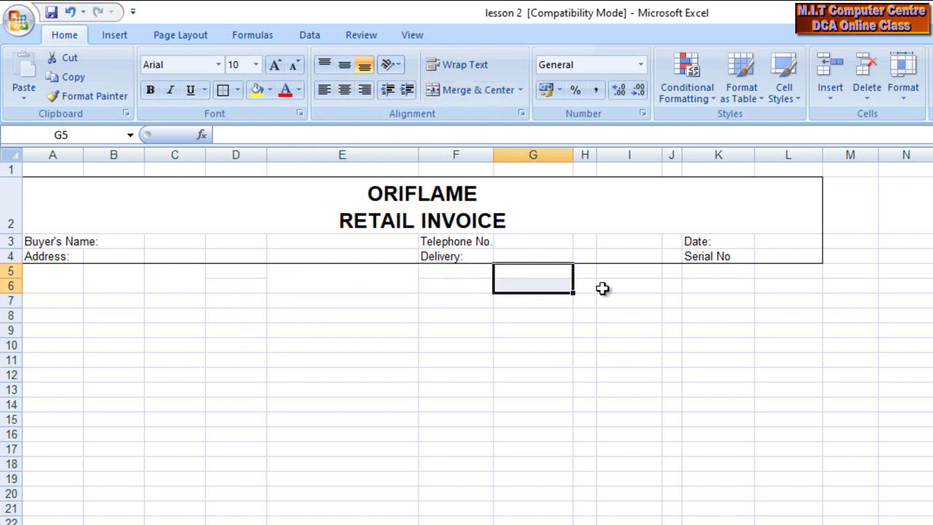
drag(623, 270, 593, 270)
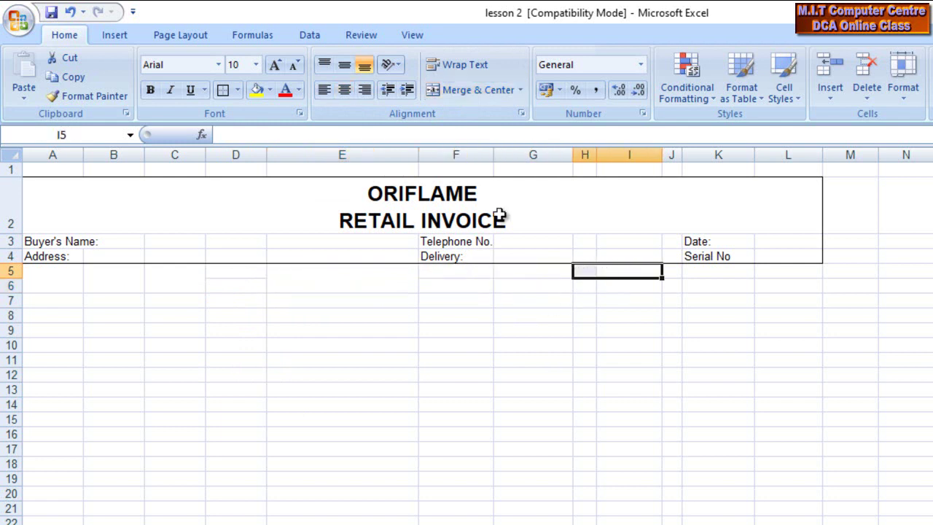
click(474, 90)
click(619, 390)
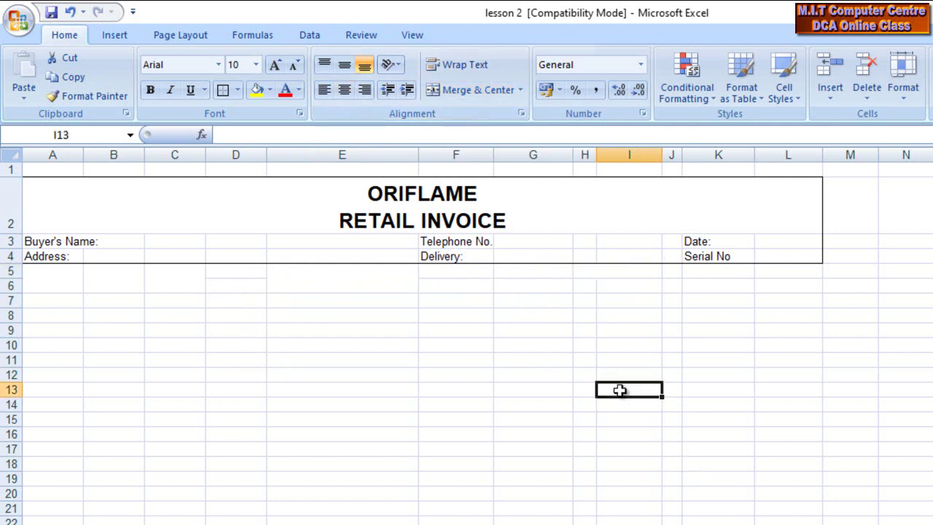
- Merge J5:K5 and L5:L6 into single heading cells
click(689, 271)
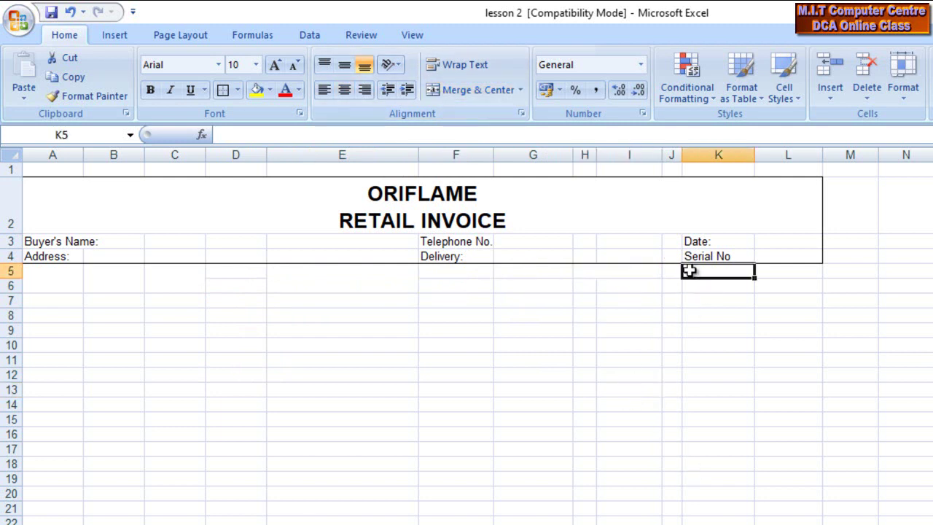
drag(689, 270, 671, 270)
click(434, 93)
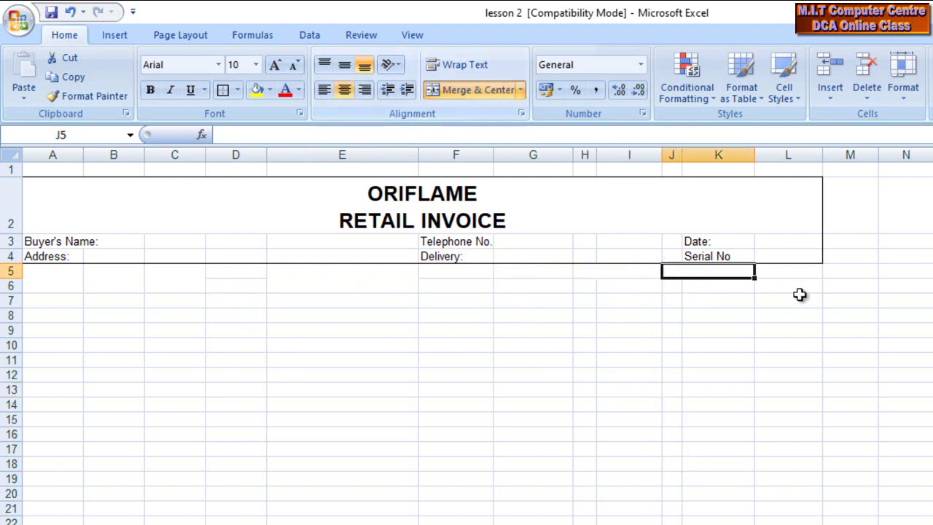
drag(789, 272, 789, 288)
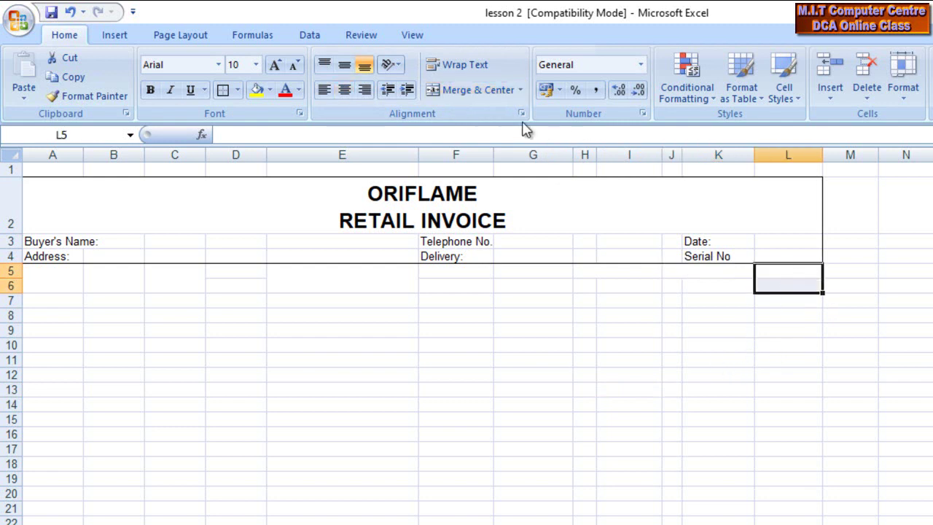
click(433, 89)
click(600, 357)
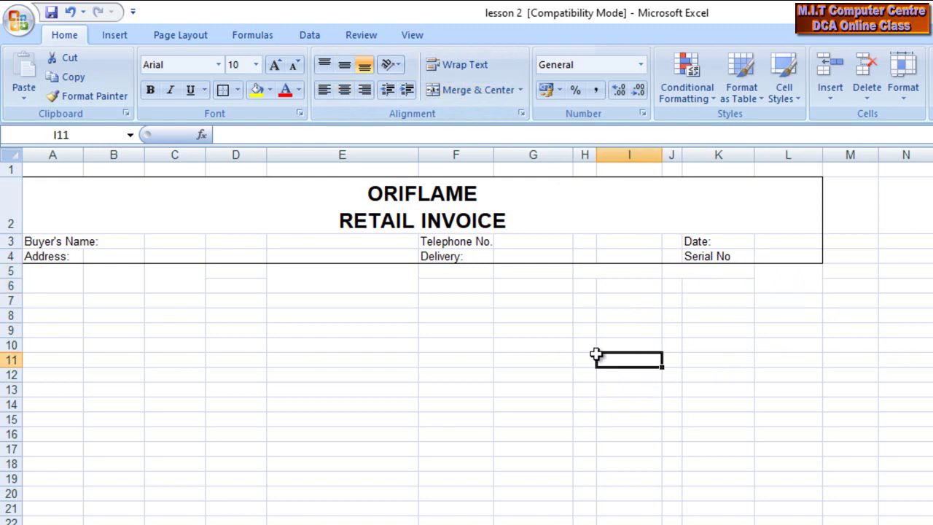
click(62, 281)
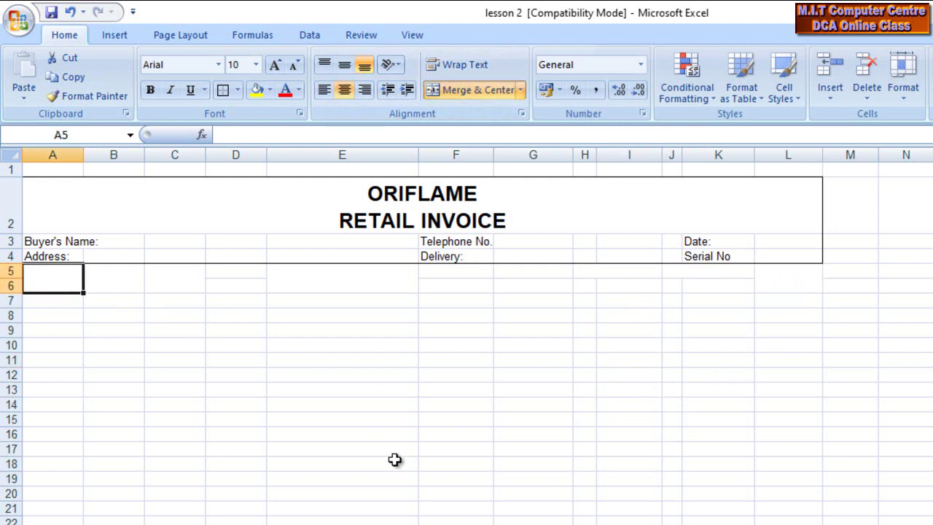
- Enter the headings Sl. No., Bay, Code, Qnty with Nos. beneath, and Product
text(S)
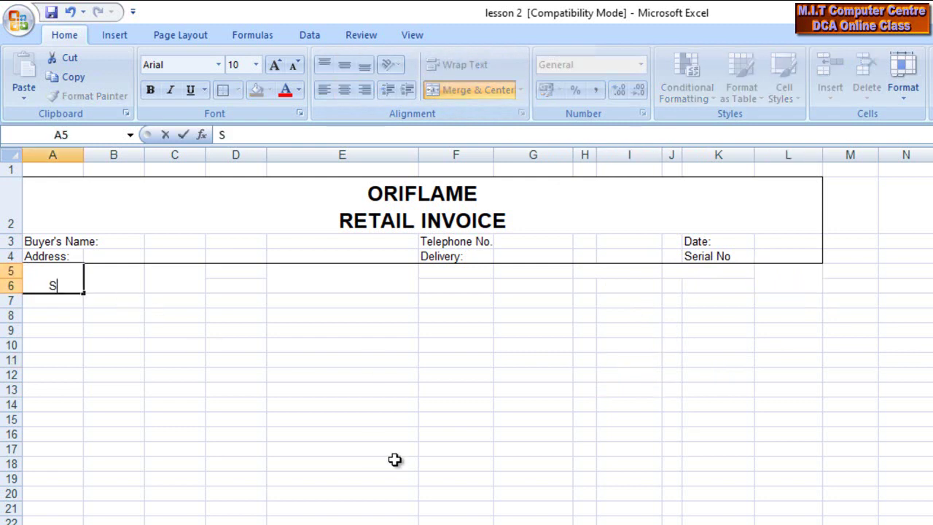
text(l. No.)
key(Tab)
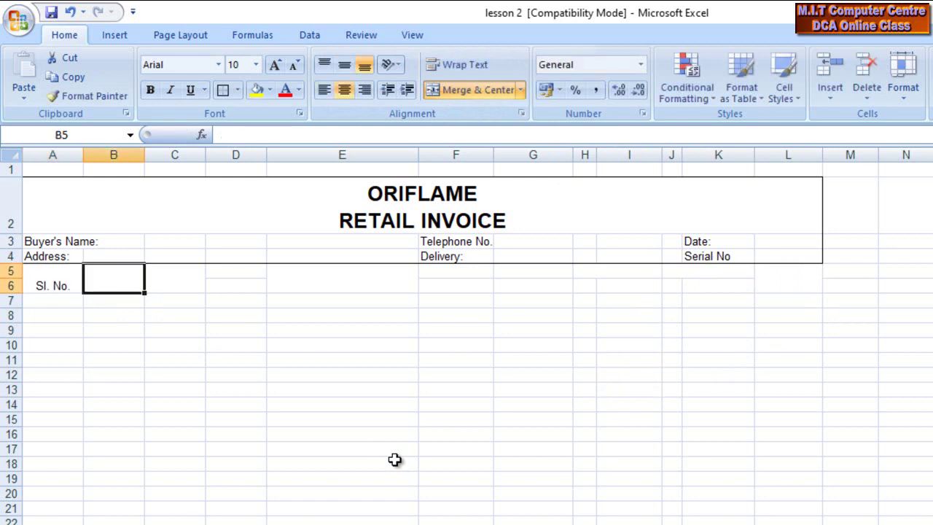
text(Bay)
key(Tab)
text(Code)
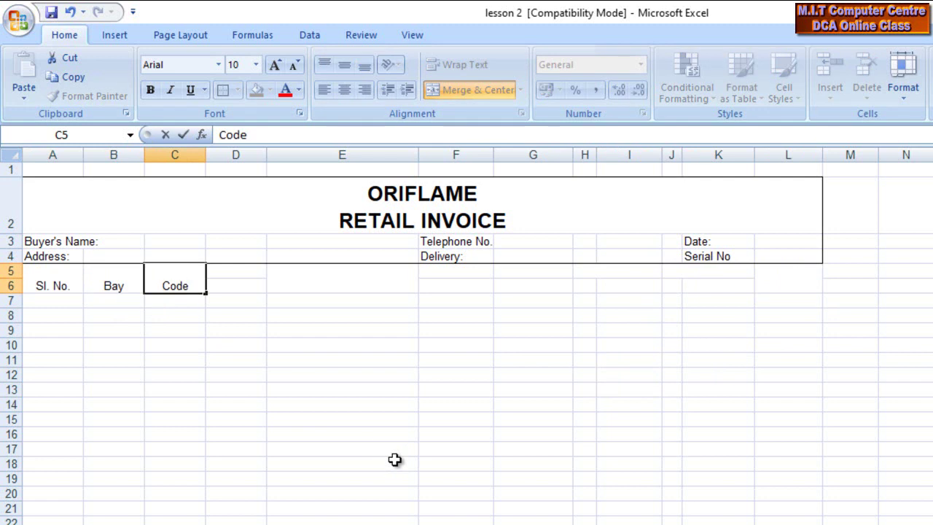
key(Tab)
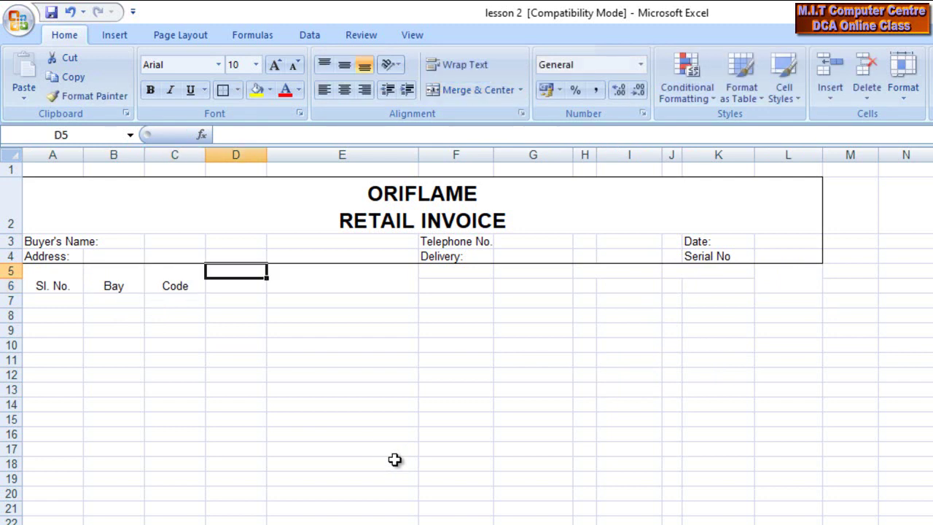
text(Qnty)
key(Return)
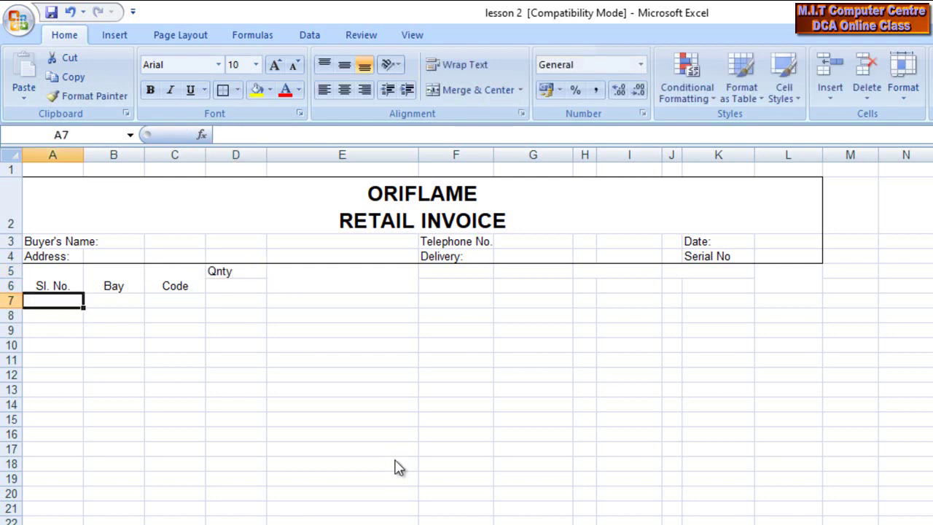
click(225, 284)
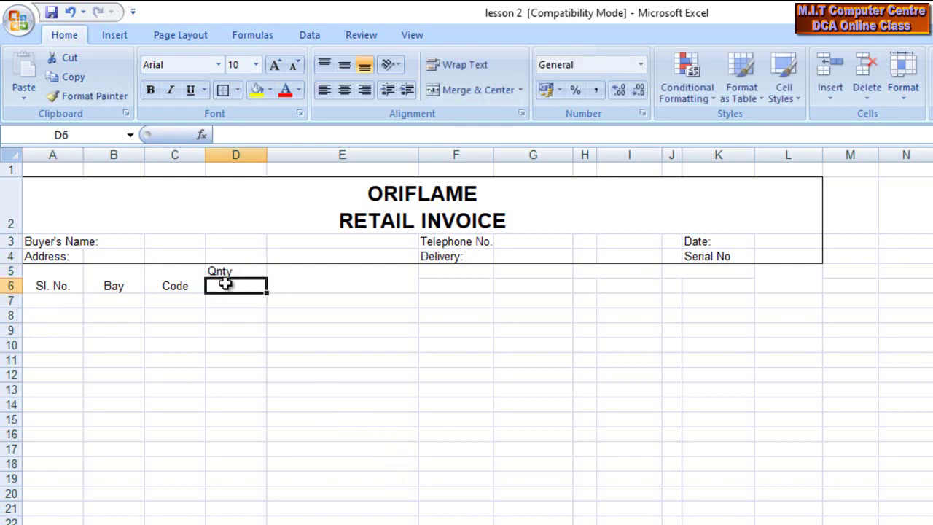
text(N)
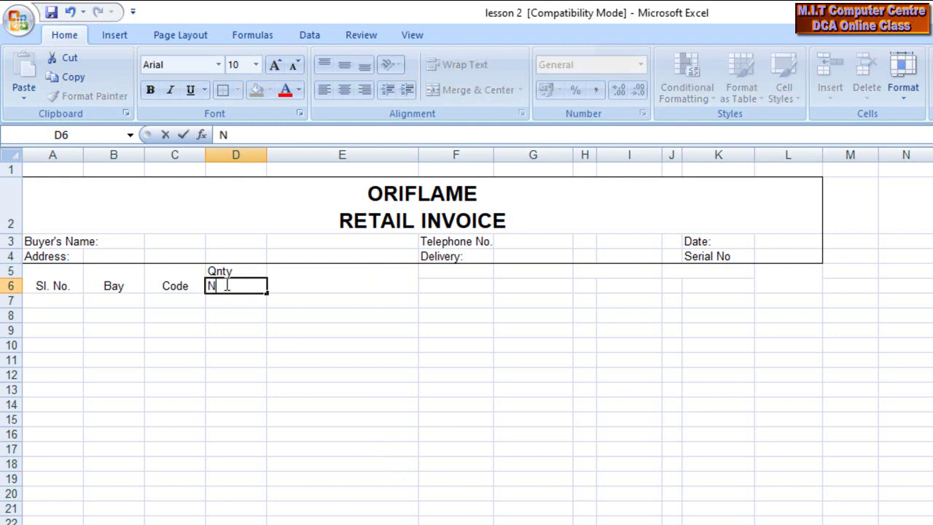
text(os.)
key(Tab)
text(Pr)
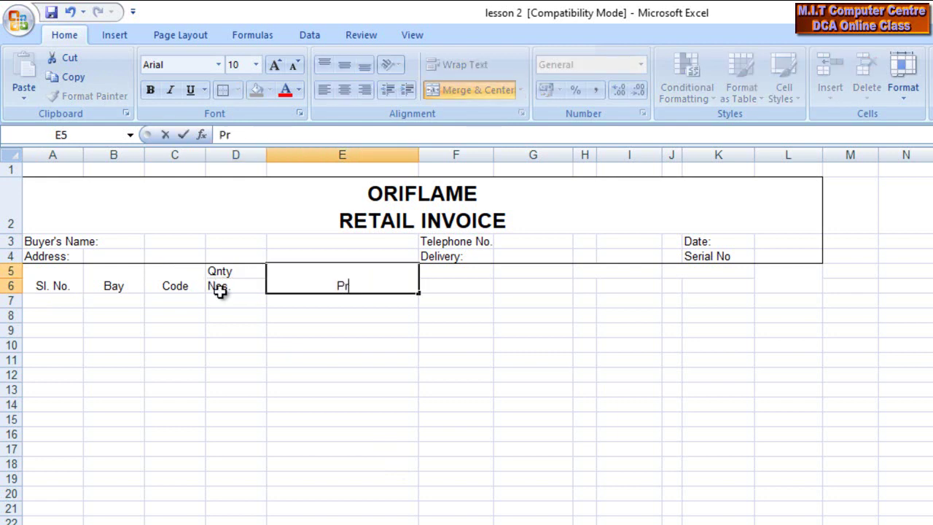
text(oduct)
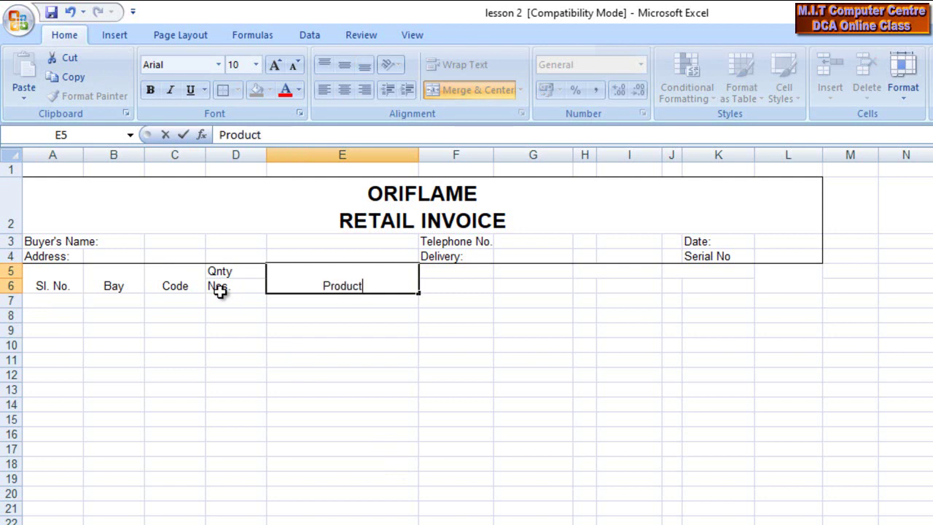
key(Tab)
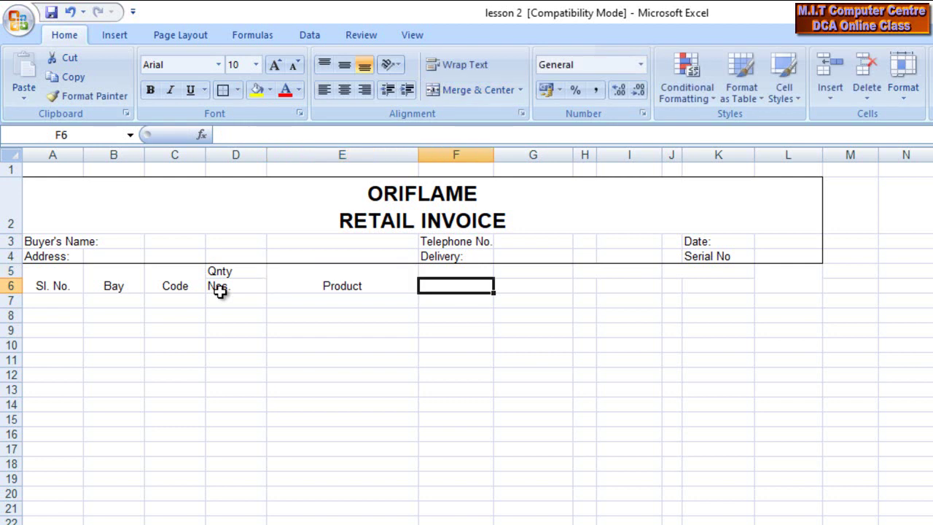
- Add Unit Price in F5 with Exel Vat in F6, copy Exel Vat to G6, and start Value in G5
key(Up)
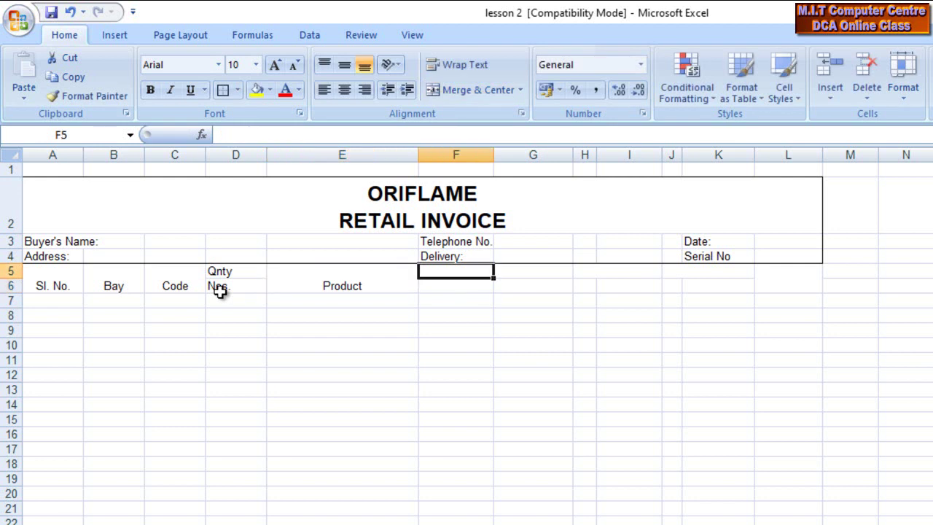
text(Unit)
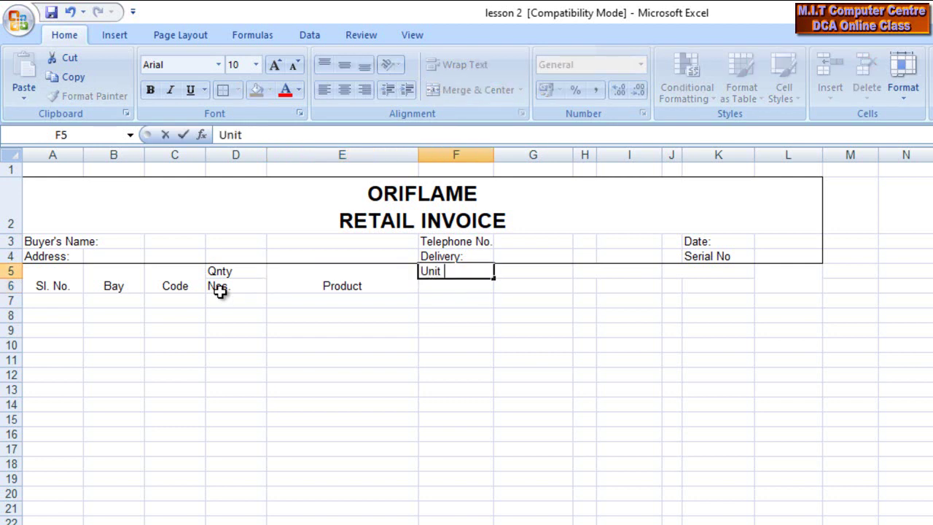
text(ce)
key(Return)
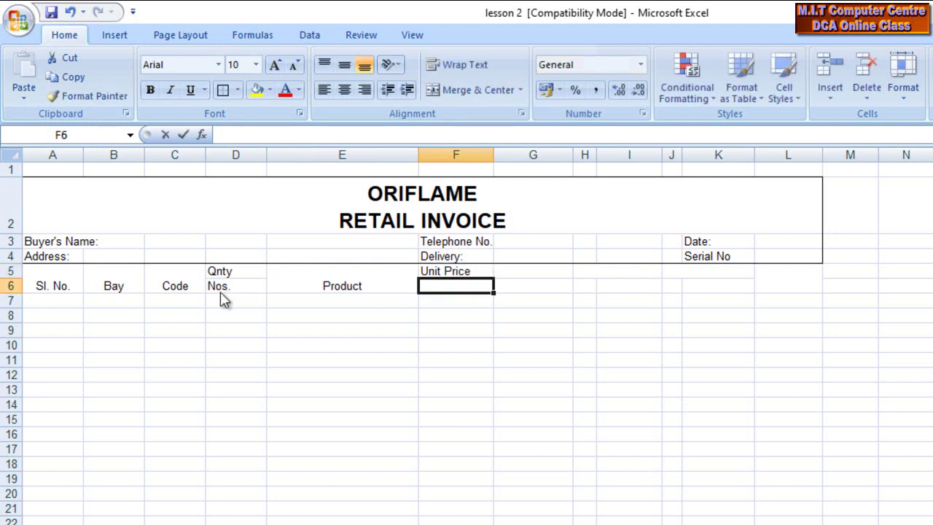
text(Exel Vat)
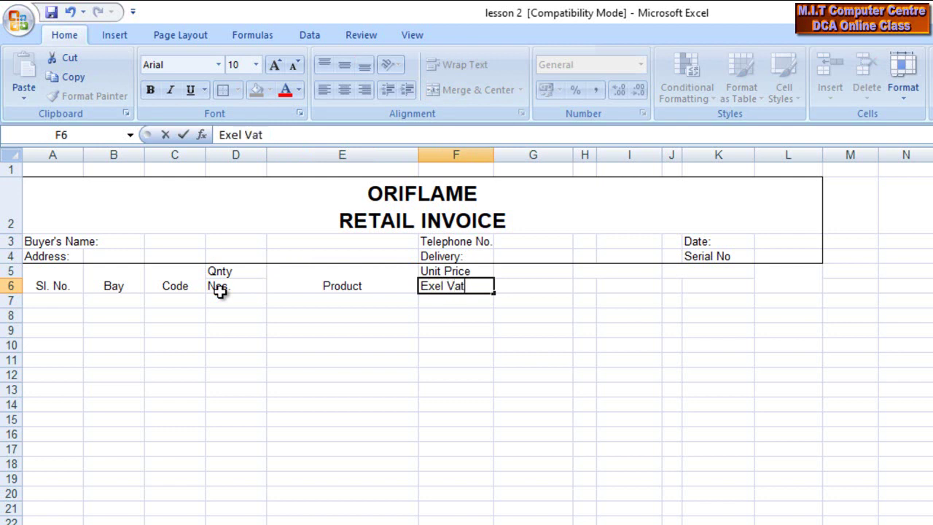
key(Tab)
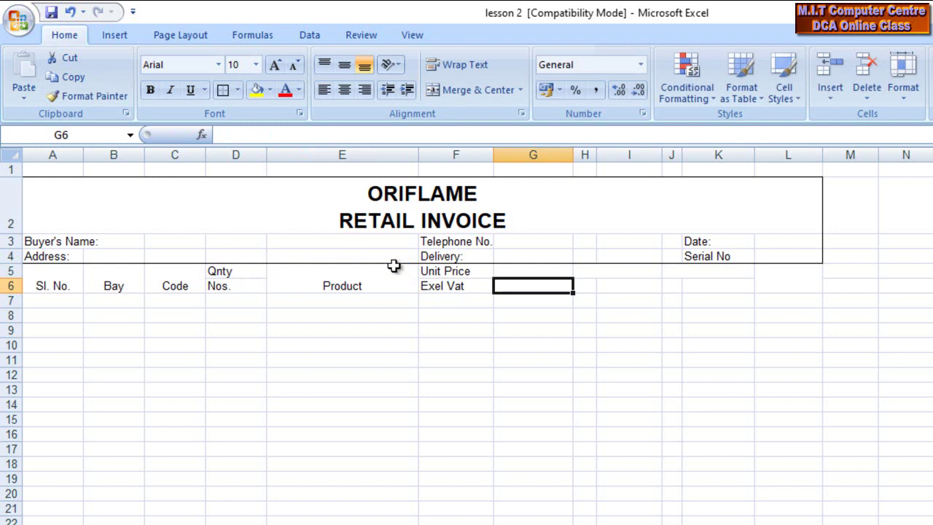
click(468, 288)
key(ctrl+c)
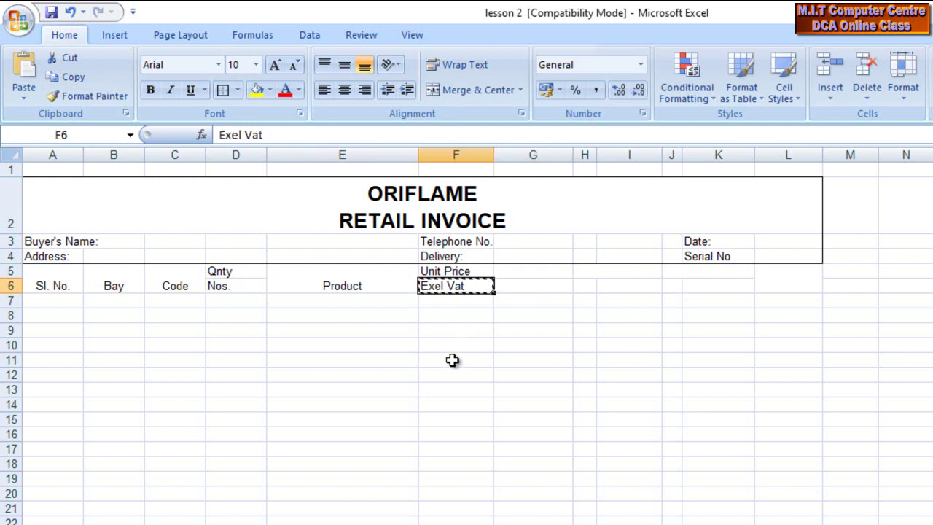
click(515, 287)
key(ctrl+v)
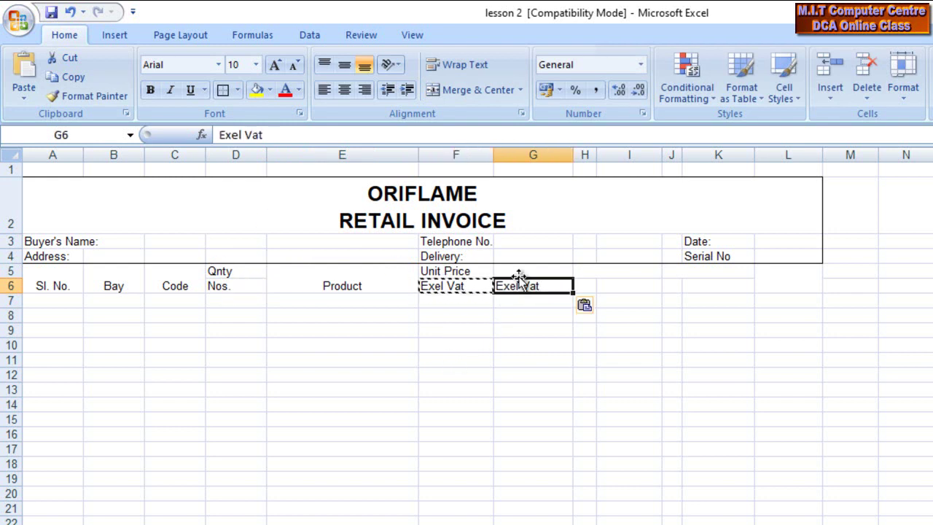
click(522, 270)
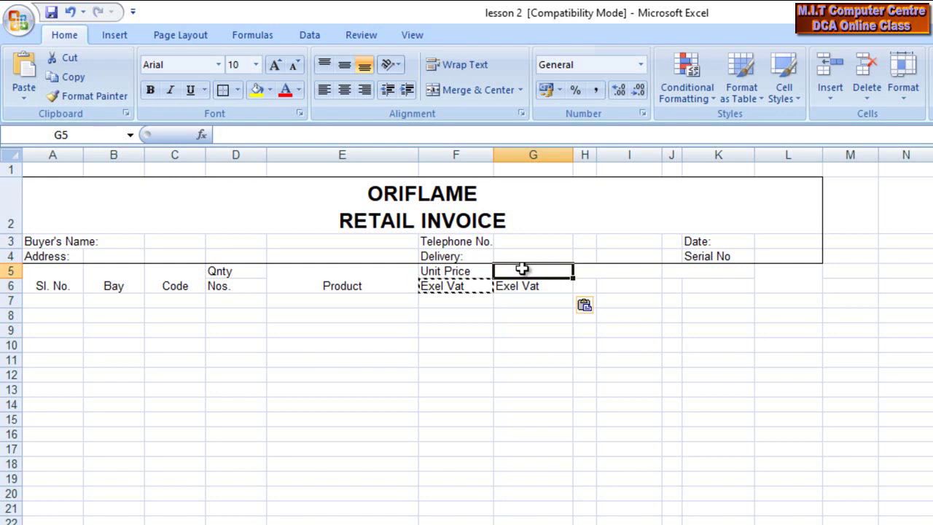
text(Value)
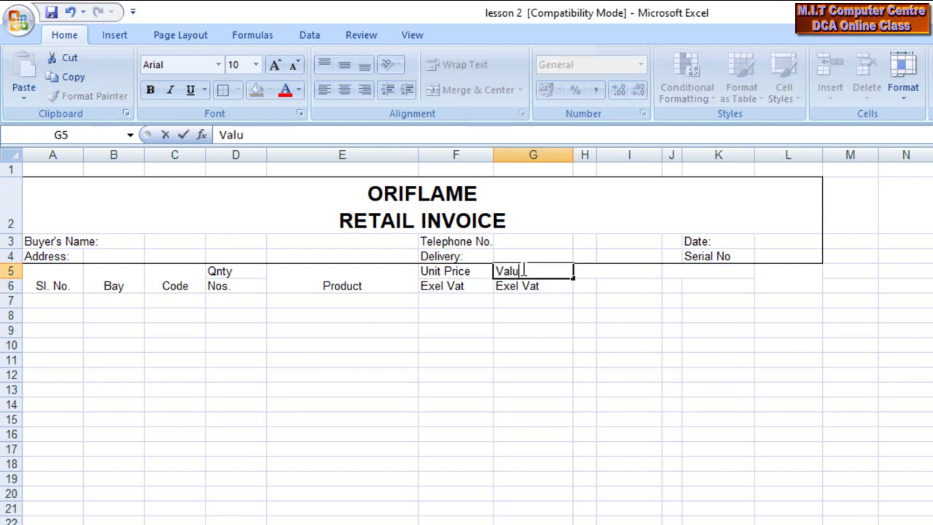
- Enter VAT in H5 with % and Amount beneath, and CST in J5:K5
click(609, 271)
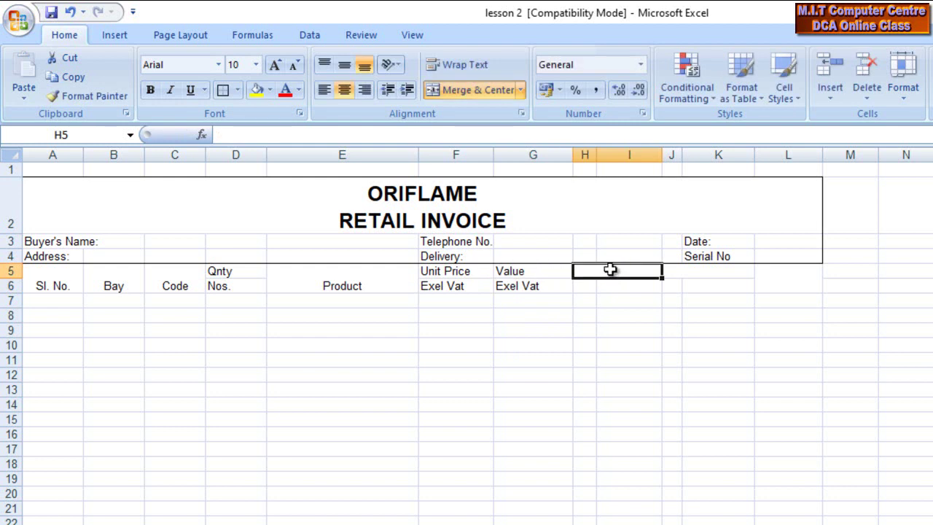
text(VAT)
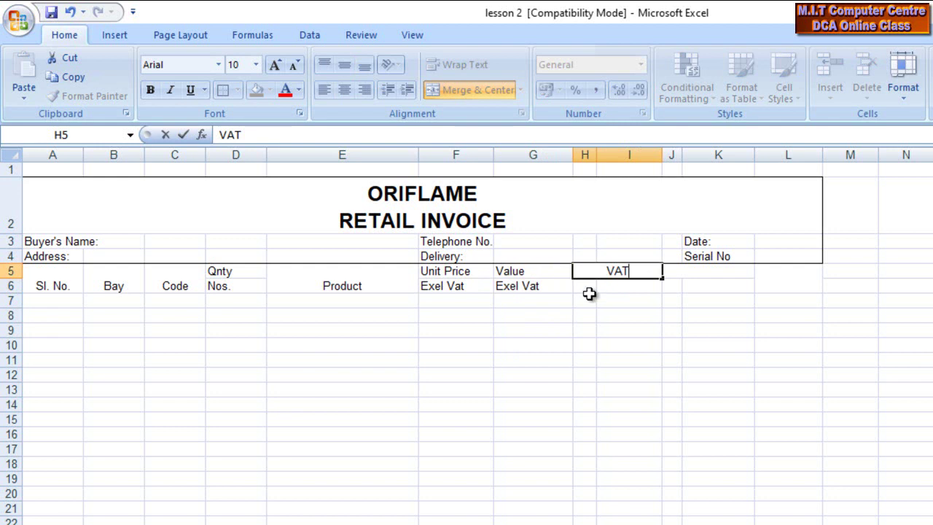
click(585, 287)
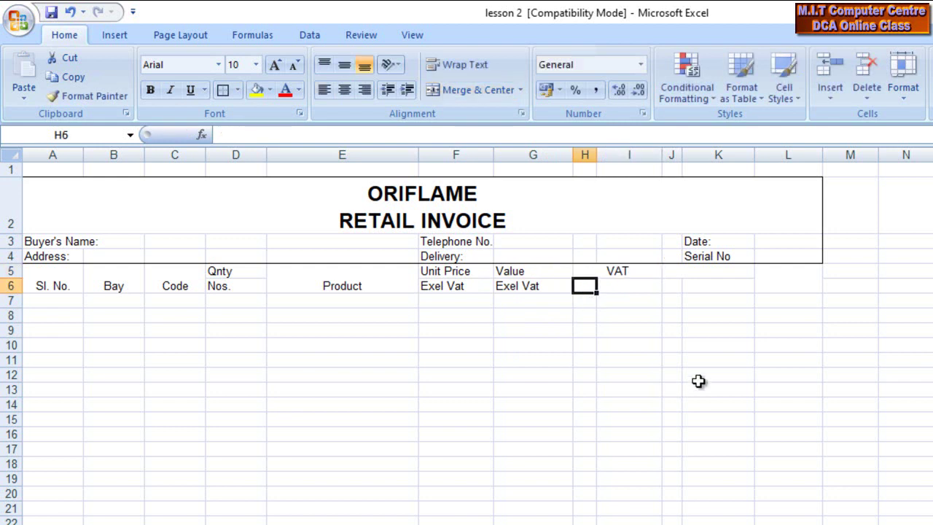
text(%)
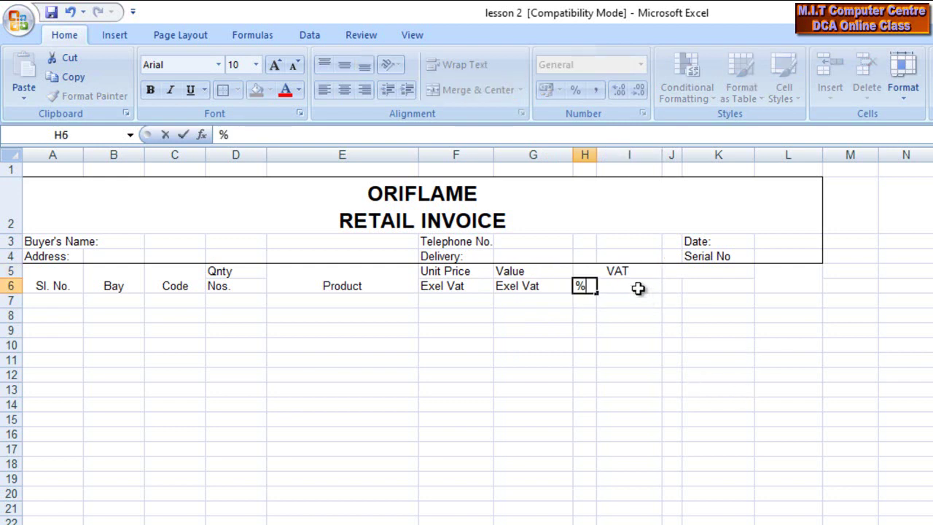
click(637, 287)
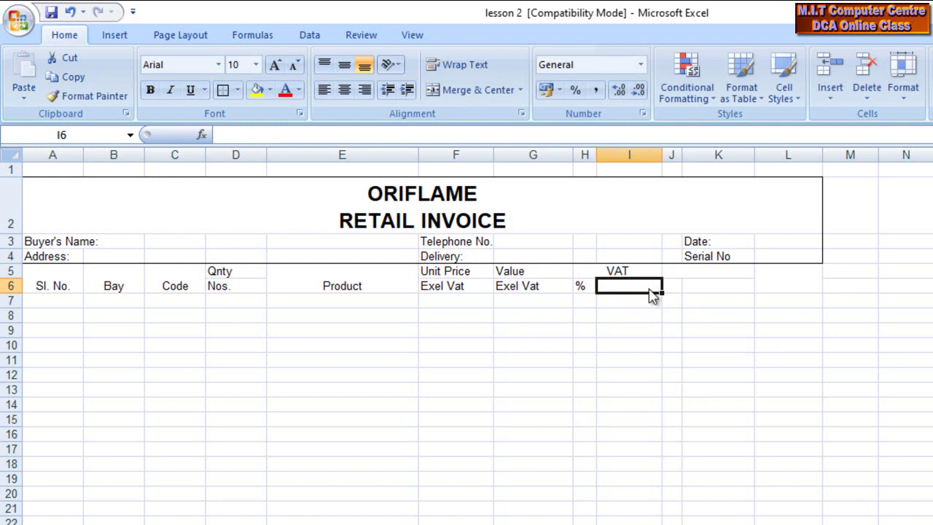
text(Amount)
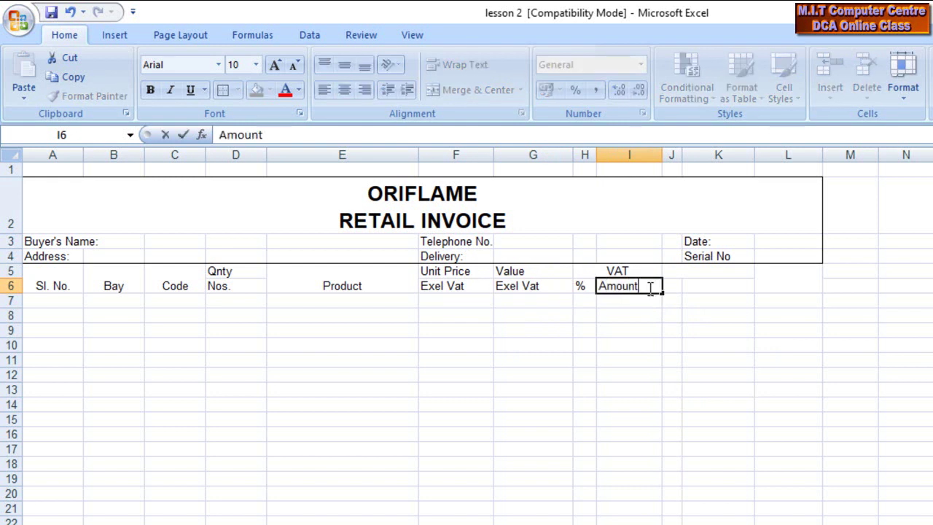
click(707, 271)
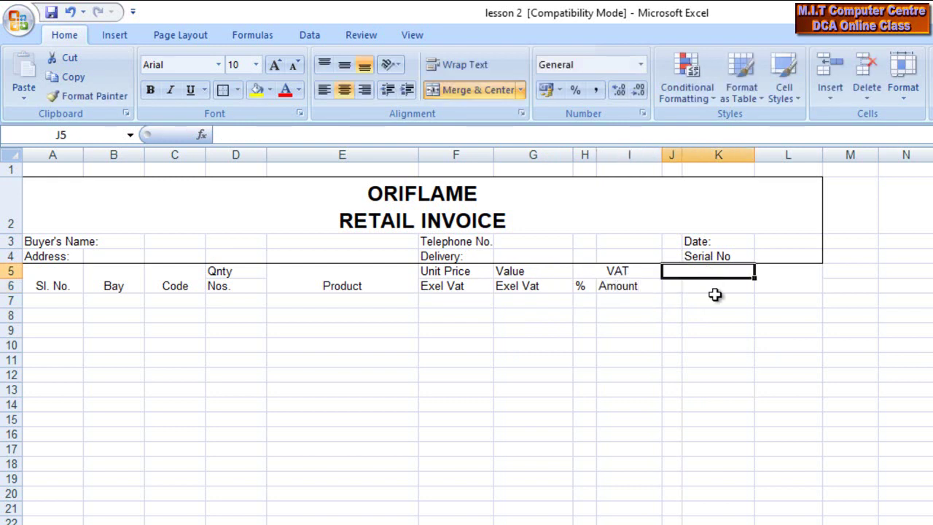
text(CST)
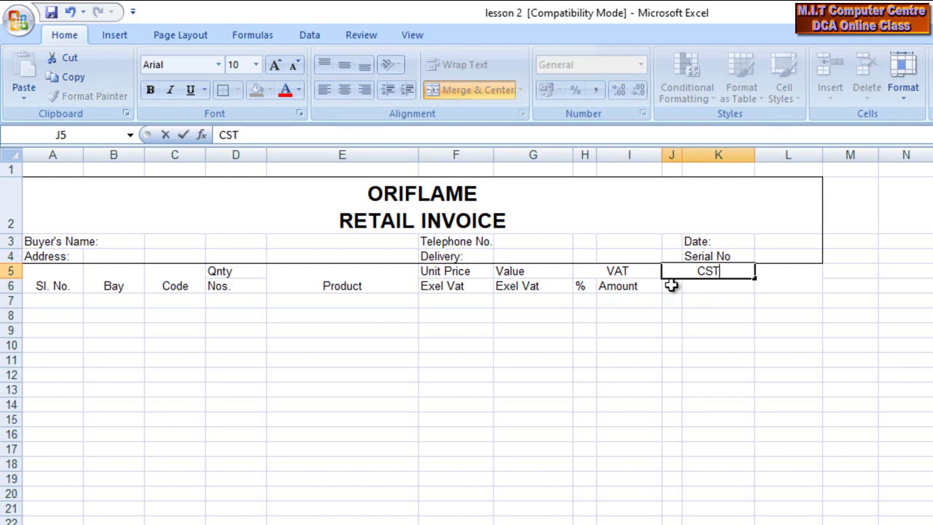
click(670, 287)
- Copy the % and Amount subheadings under CST and enter a two-line Total Amount in L5
drag(587, 299, 616, 283)
click(617, 289)
key(ctrl+c)
click(671, 286)
key(ctrl+v)
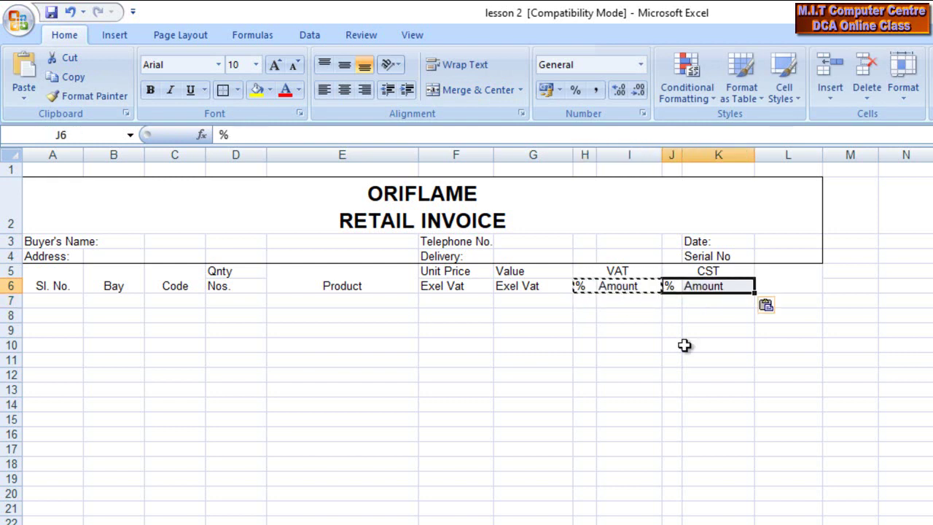
click(793, 280)
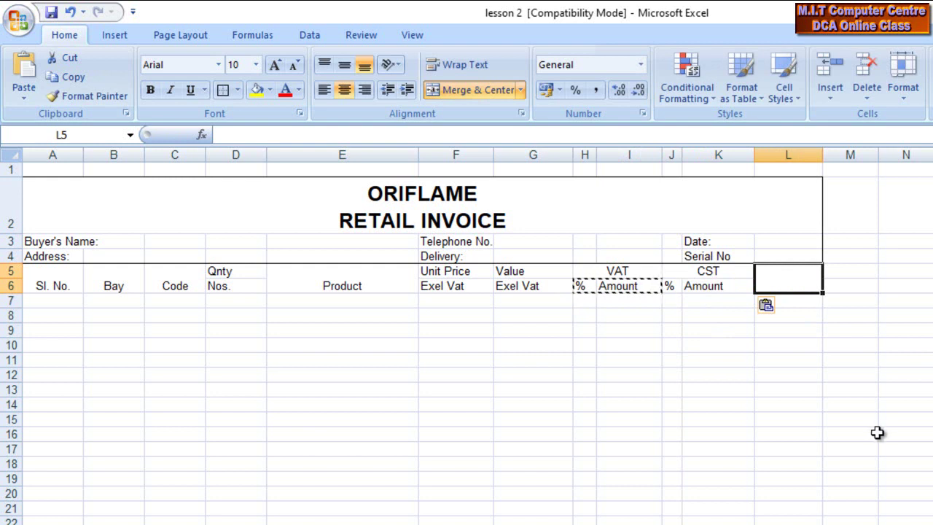
text(Total)
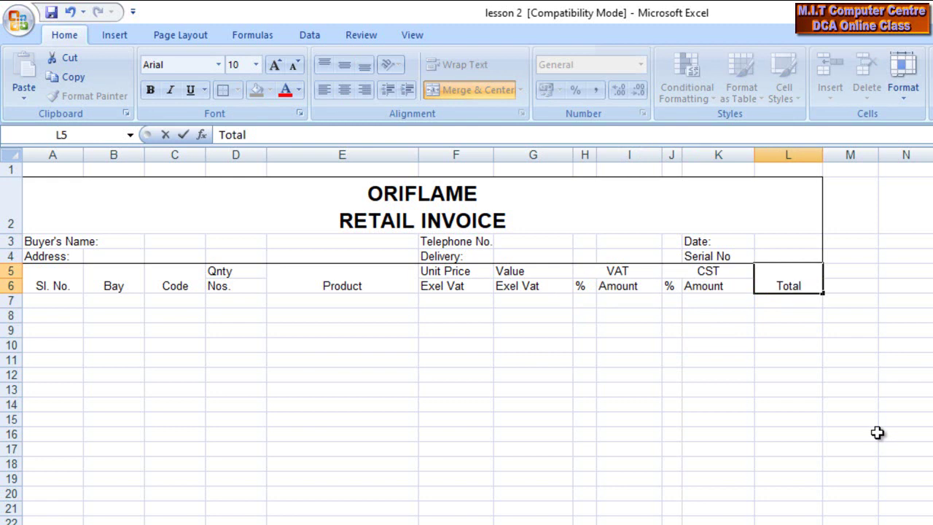
key(alt+Return)
text(ount)
click(908, 388)
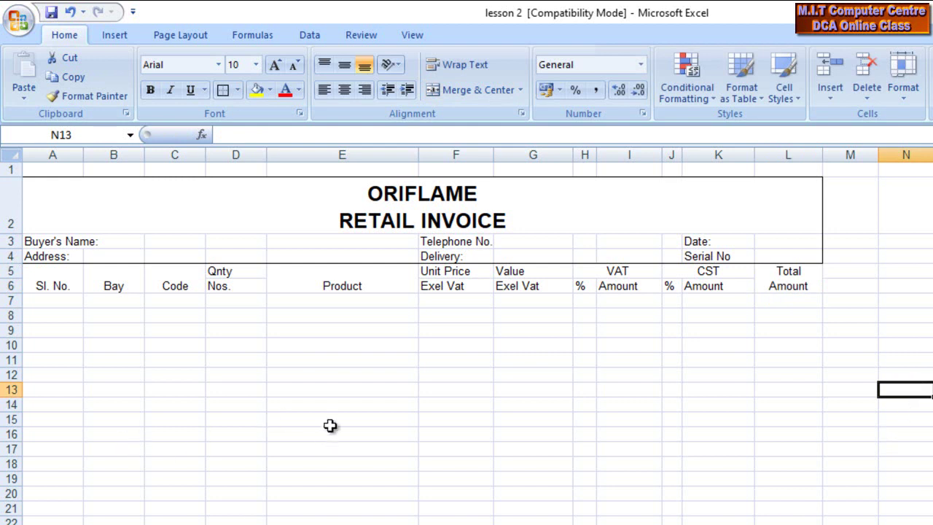
- Make row 5 taller and centre the header labels in rows 5–6 horizontally and vertically
drag(16, 279, 16, 305)
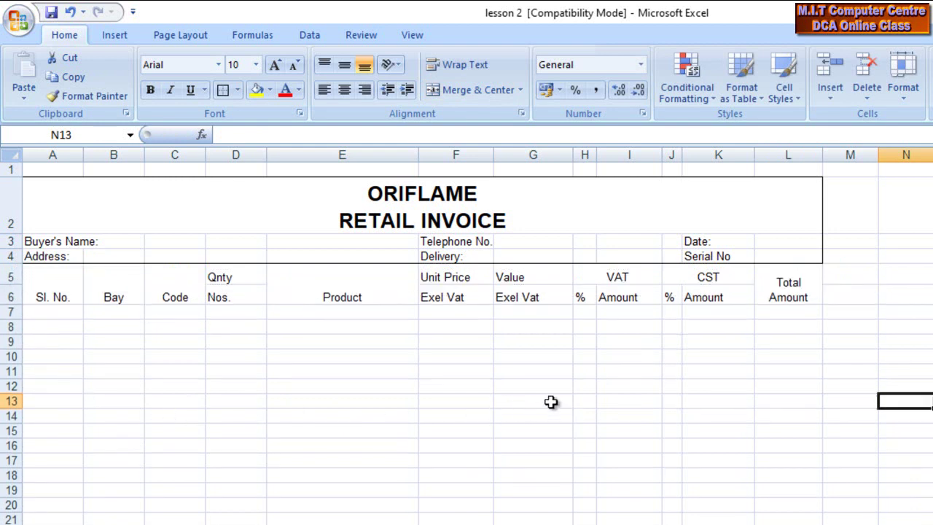
drag(775, 290, 65, 293)
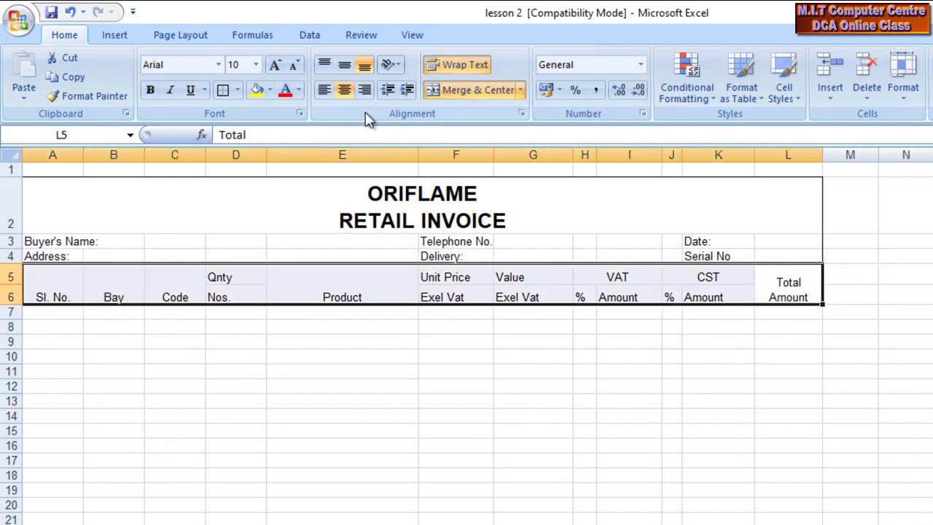
click(345, 91)
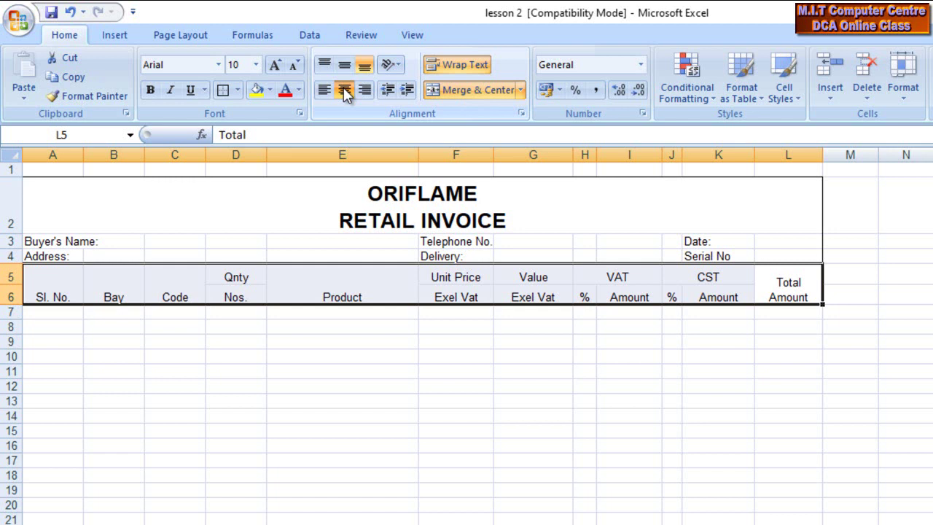
click(350, 67)
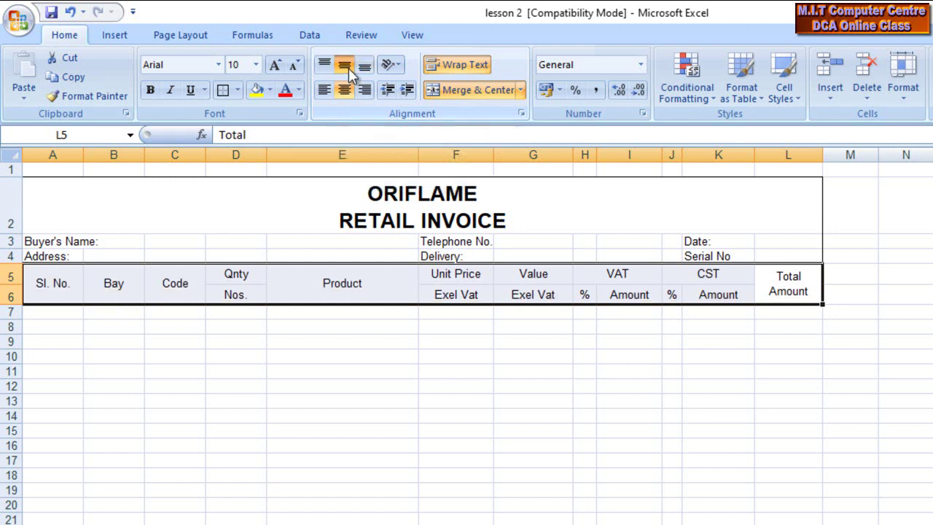
click(558, 387)
- Apply All Borders to the header block A5:L6
mouse_move(68, 293)
mouse_down()
mouse_move(80, 285)
mouse_move(782, 281)
mouse_up()
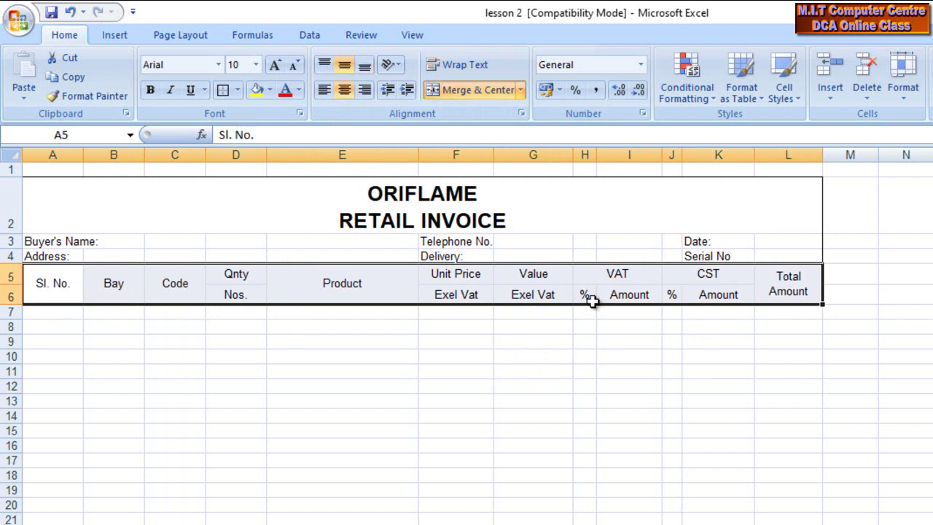
click(239, 91)
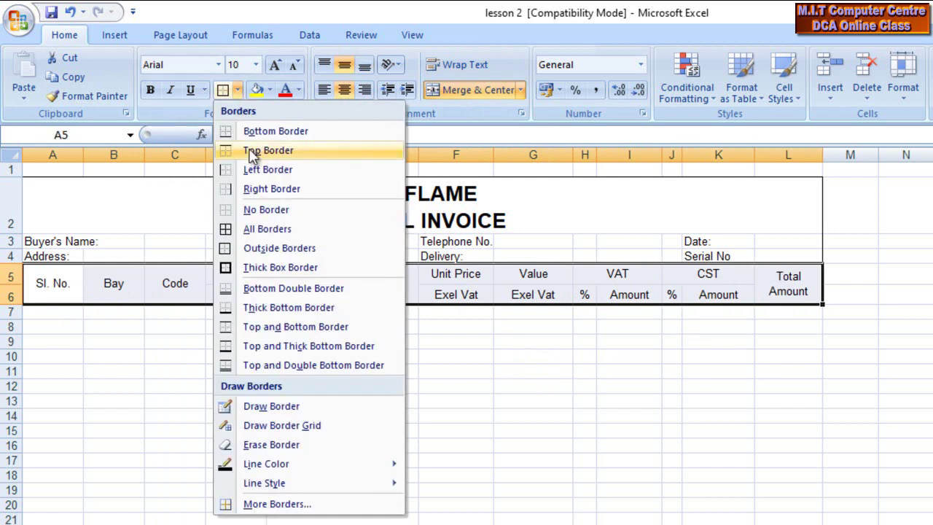
click(268, 232)
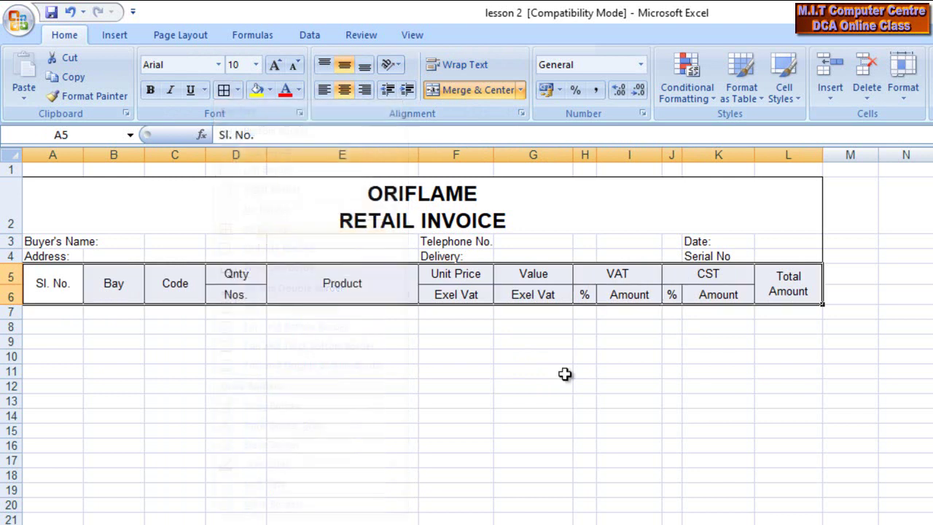
click(621, 403)
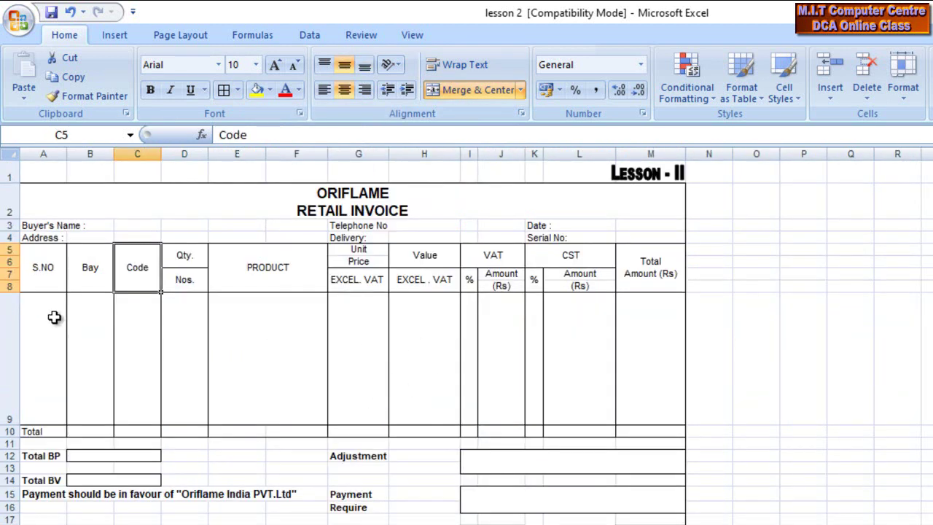
- Drag row 7 to a height of 117.75 points to make room for item lines
scroll(219, 431, down, 1)
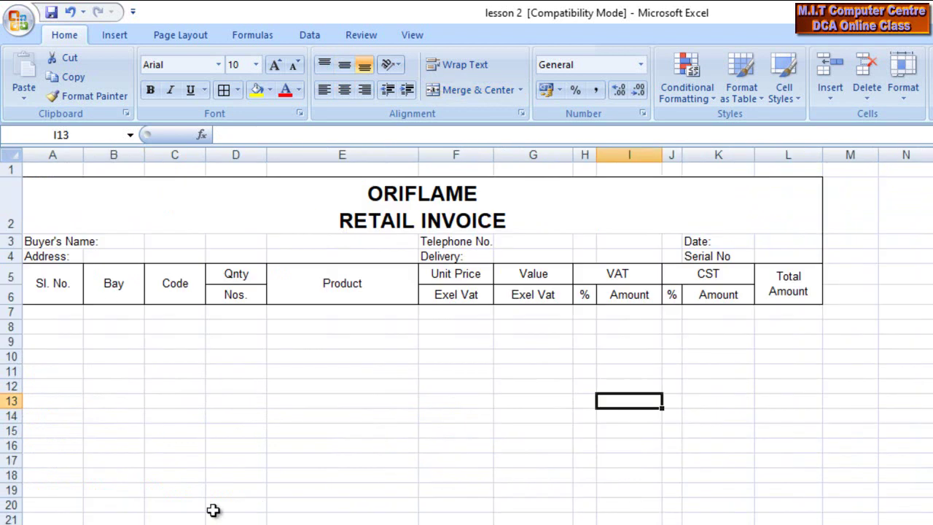
drag(13, 318, 12, 444)
- Apply All Borders to A7:L8 so the item columns are separated by lines
drag(766, 454, 56, 387)
click(224, 90)
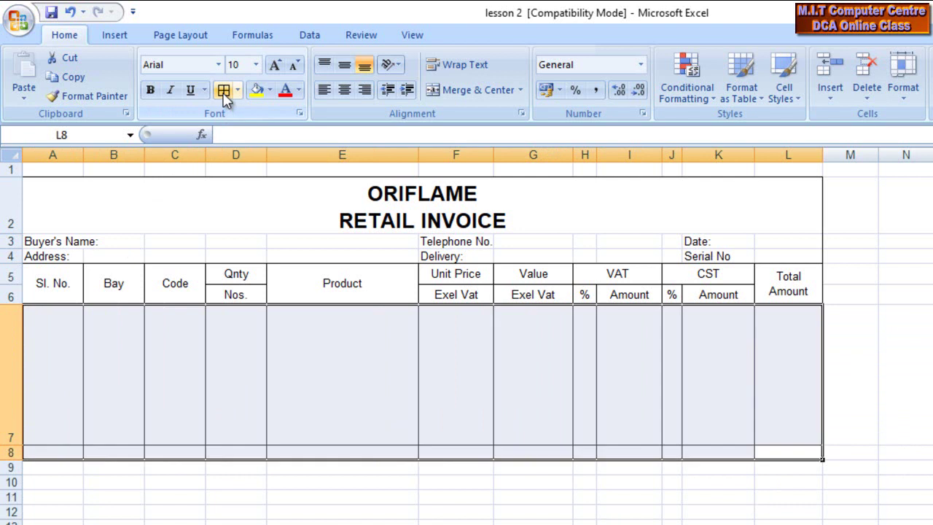
key(Right)
key(Right)
key(Right)
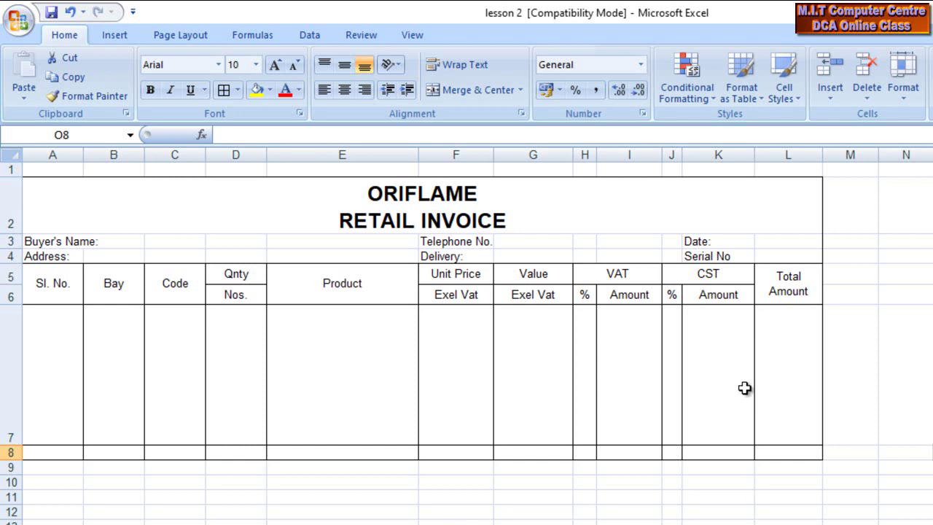
scroll(744, 388, down, 1)
scroll(744, 388, down, 1)
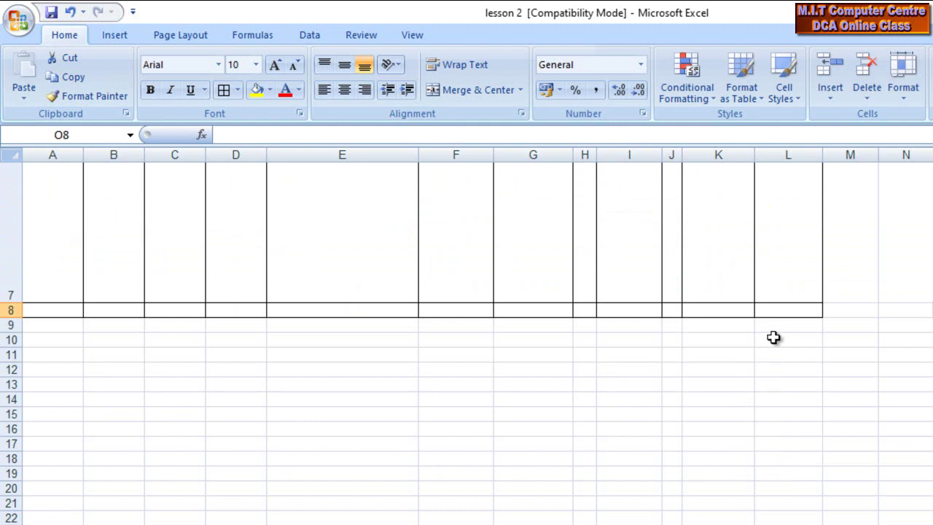
drag(774, 336, 589, 356)
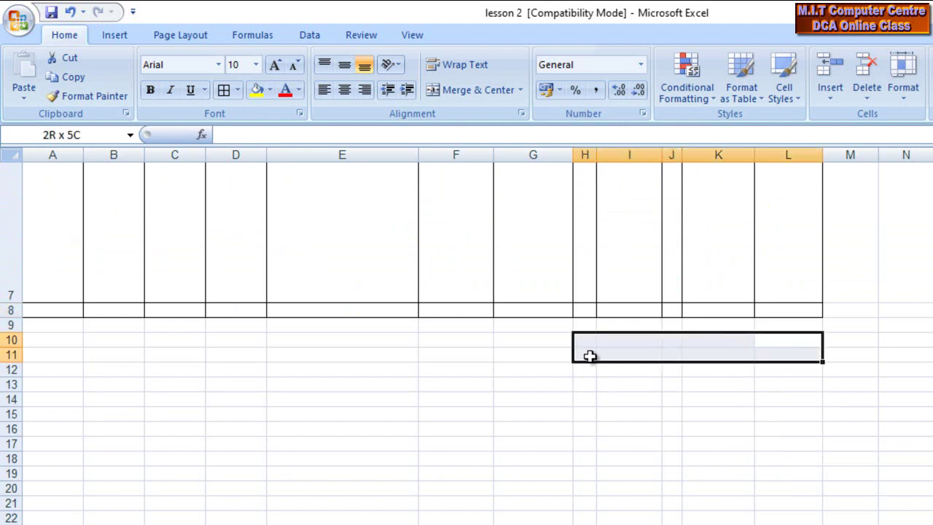
click(237, 90)
click(256, 249)
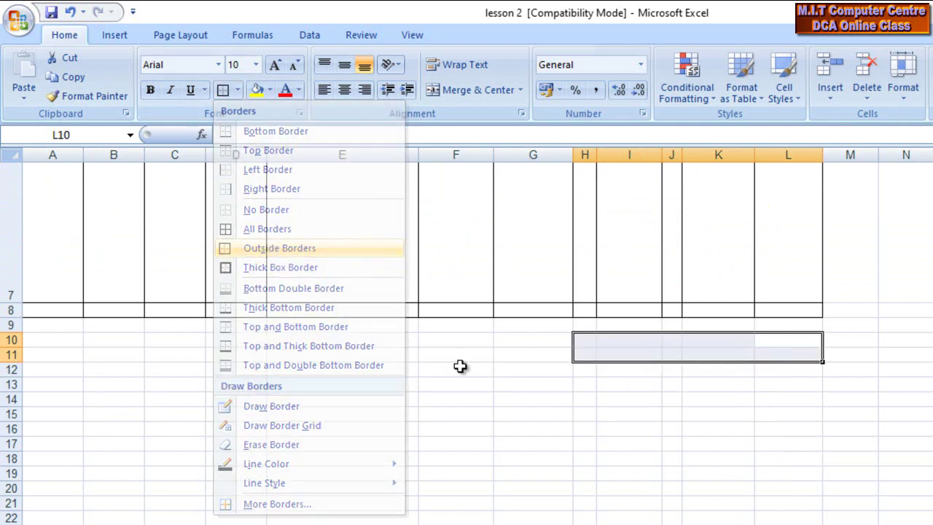
click(629, 428)
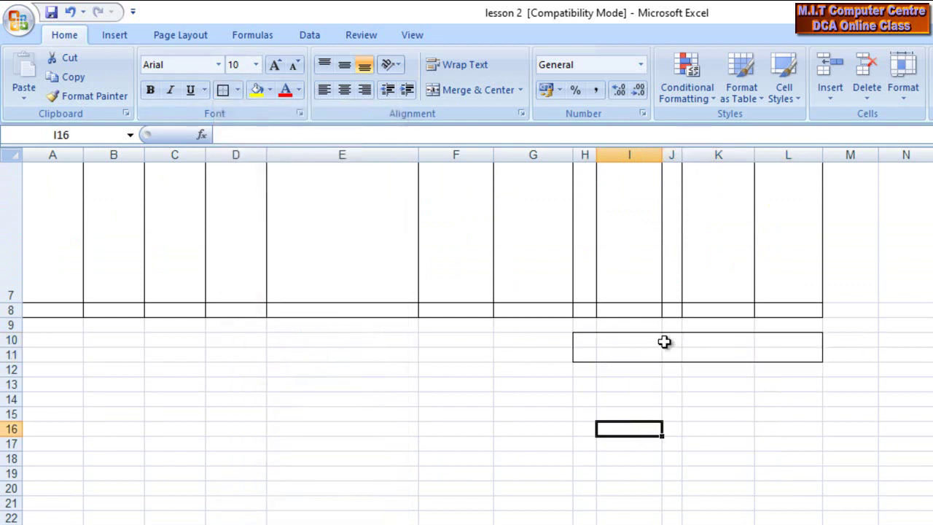
drag(790, 386, 589, 406)
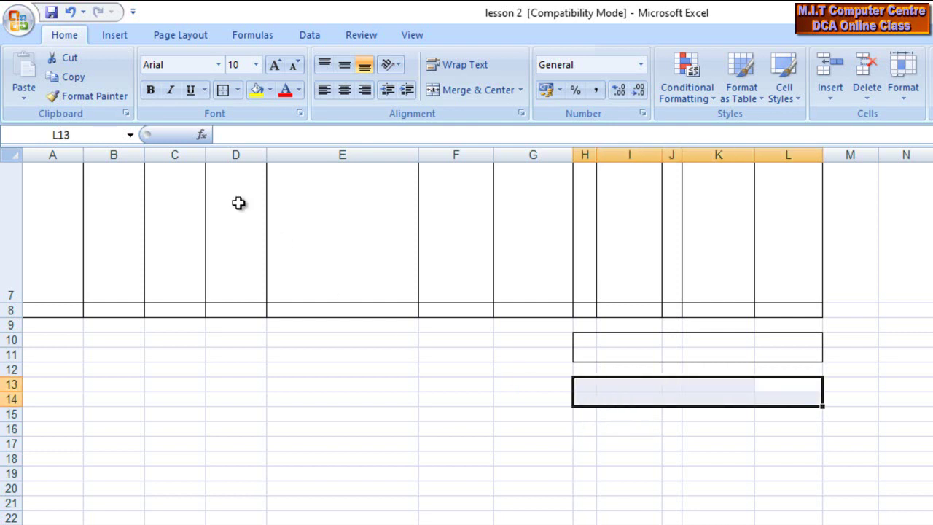
click(221, 91)
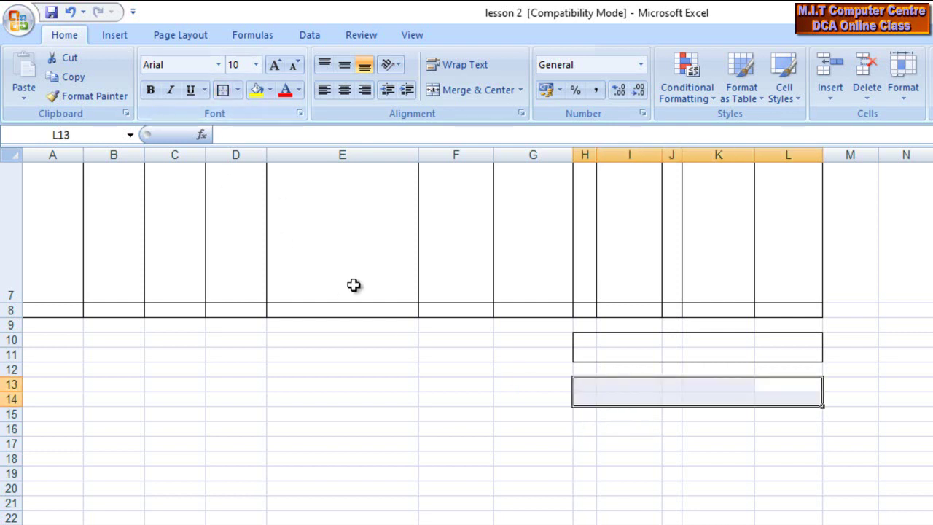
drag(773, 431, 774, 475)
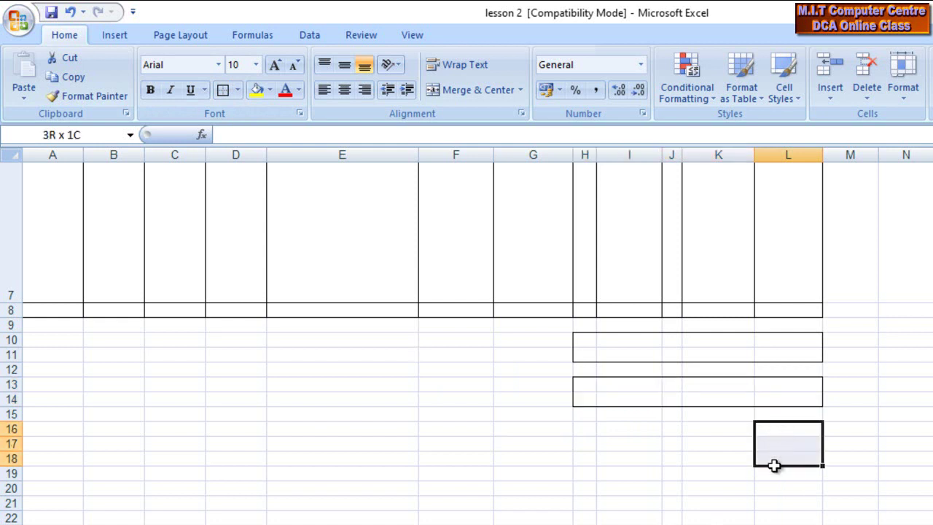
click(222, 90)
drag(587, 429, 627, 478)
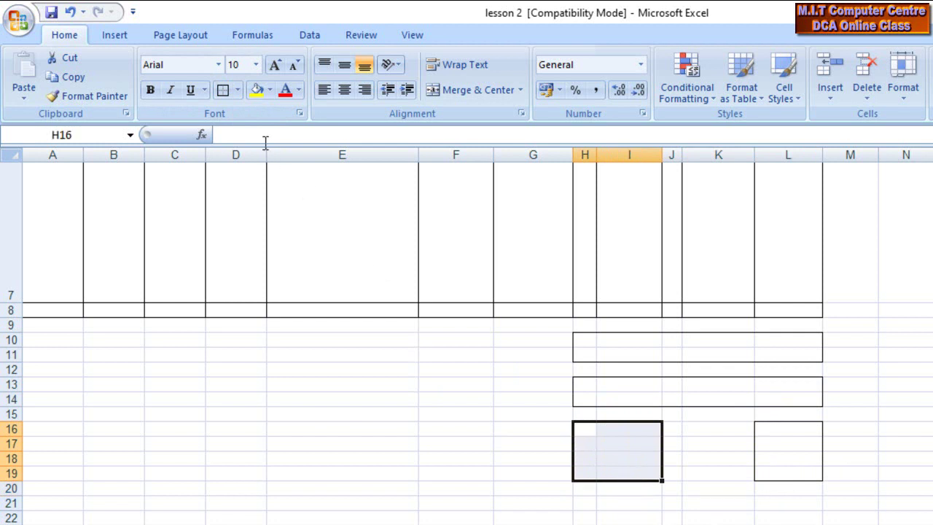
click(223, 90)
click(616, 500)
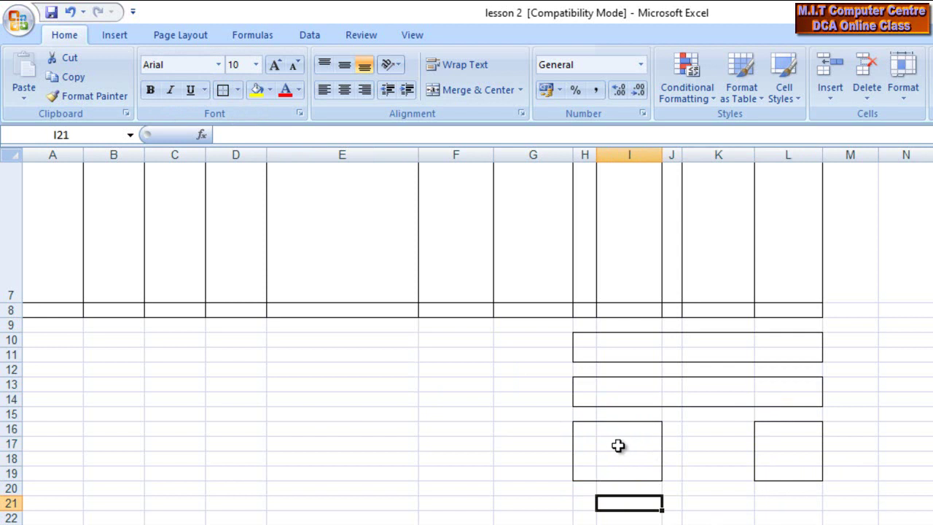
click(702, 456)
click(710, 446)
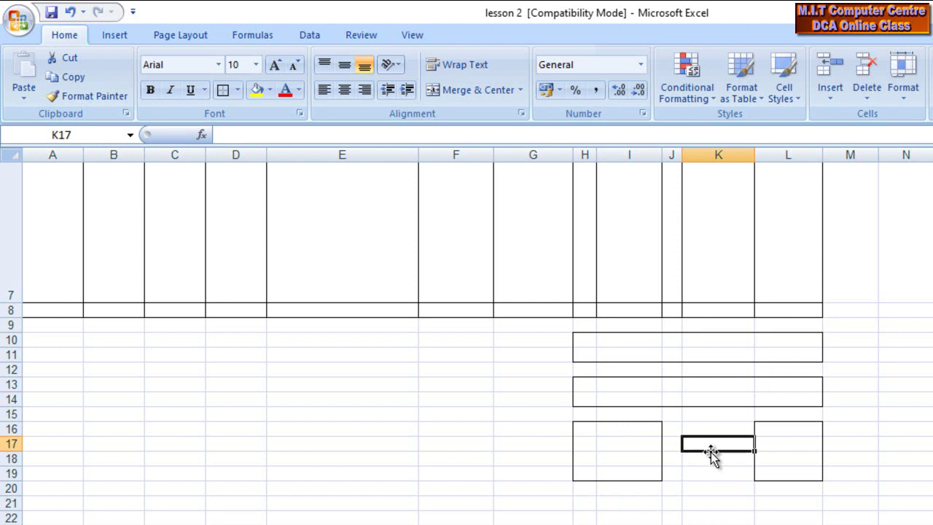
click(709, 456)
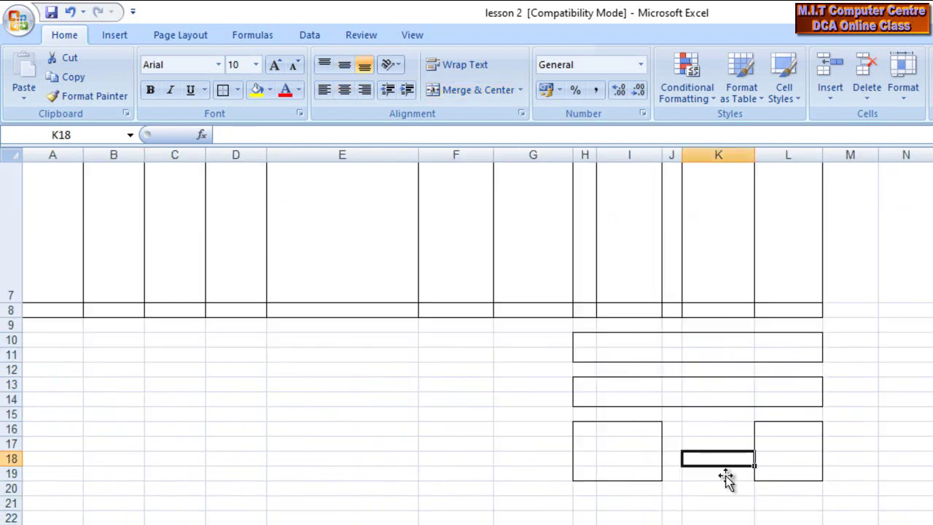
click(735, 445)
click(736, 458)
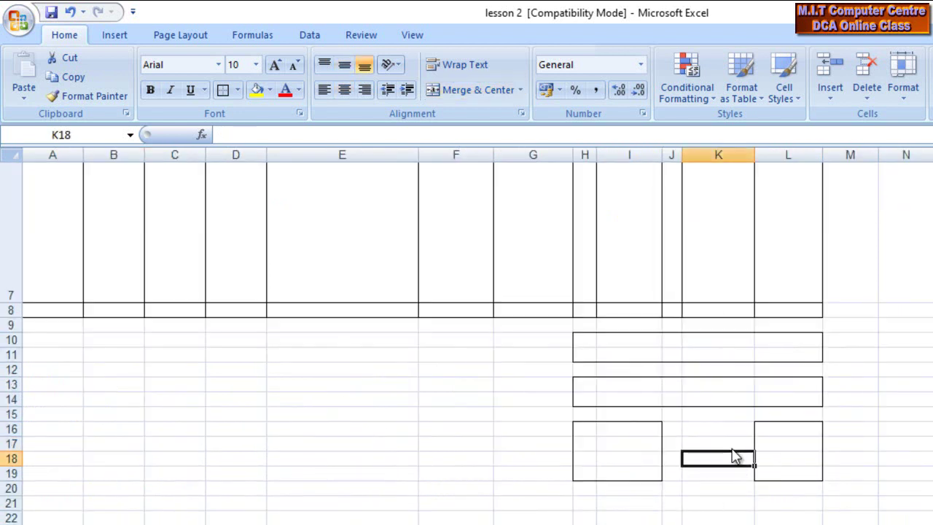
drag(729, 443, 727, 459)
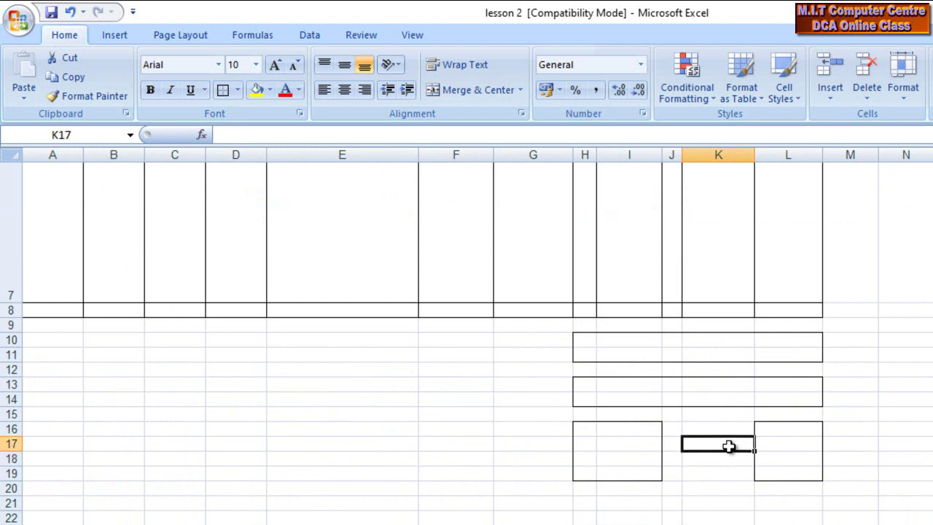
- Merge K17:K18, type WEIGHT, and centre it vertically
click(447, 91)
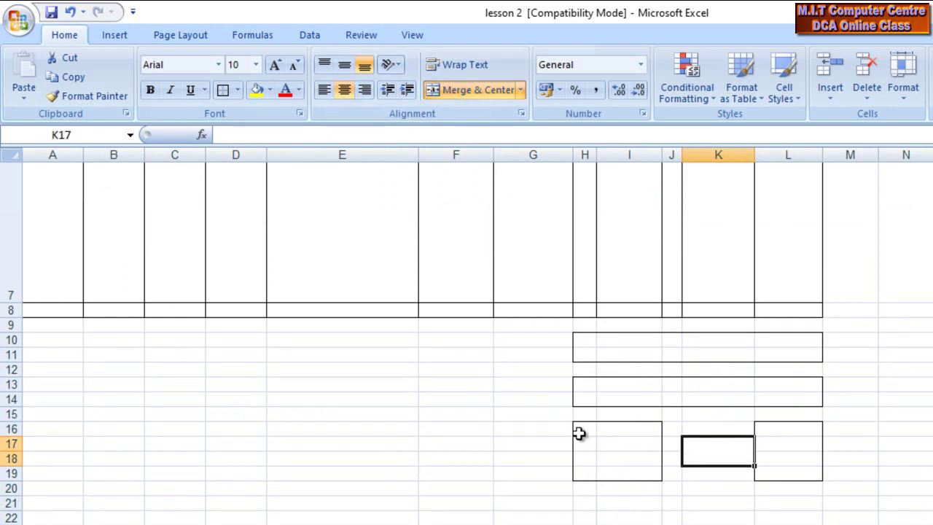
text(WE)
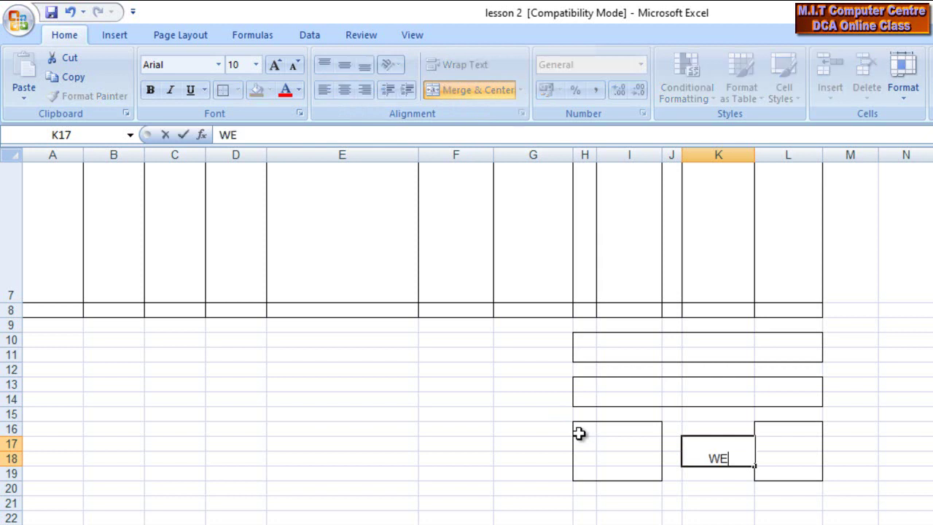
text(IGHT)
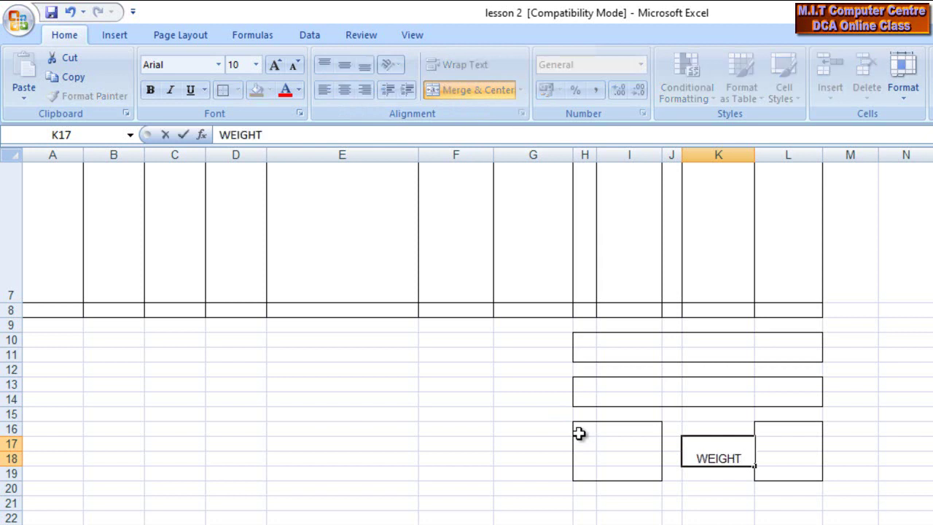
click(719, 487)
click(724, 457)
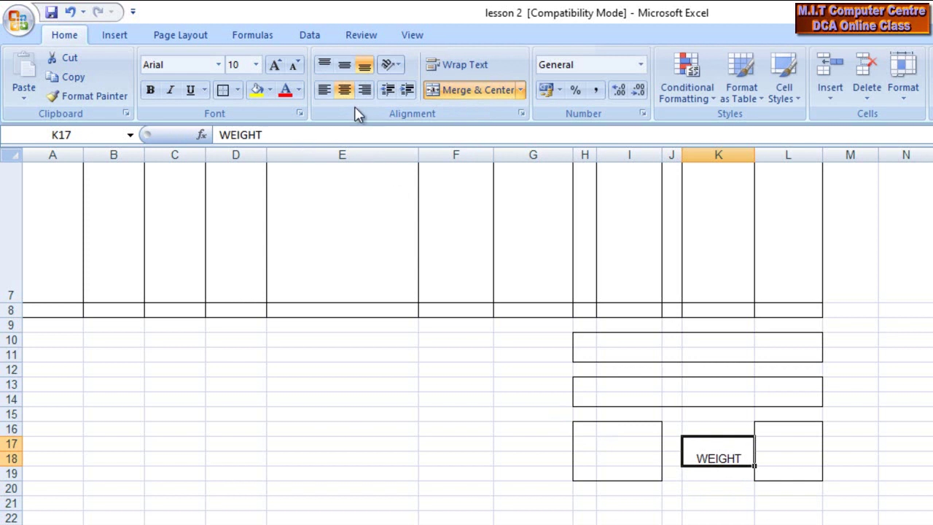
click(344, 64)
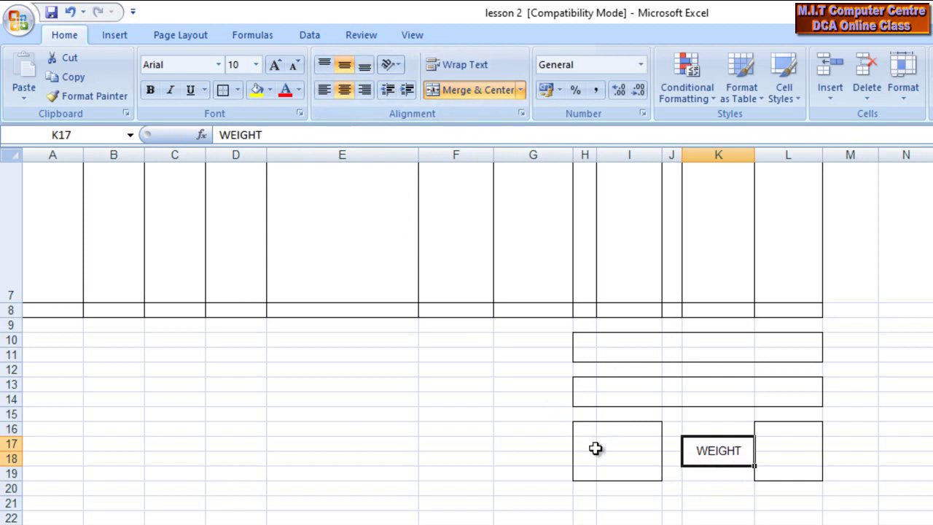
- Merge G17:G18, enter DUE DATE in capitals, and centre it vertically
drag(536, 446, 534, 458)
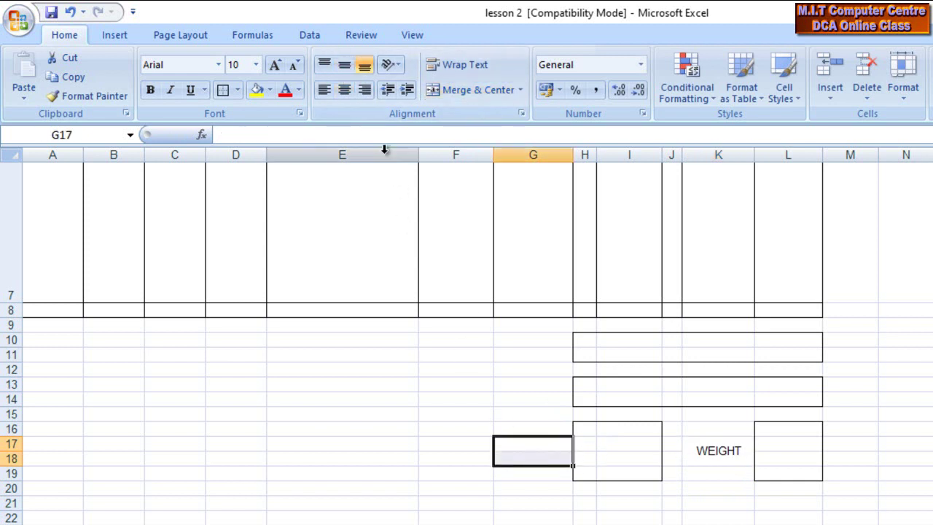
click(435, 92)
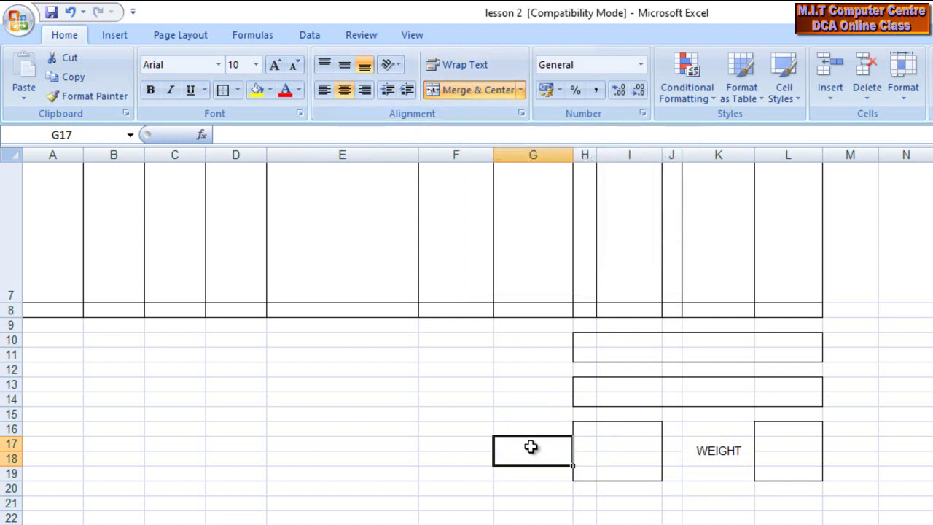
text(due date)
key(BackSpace)
key(BackSpace)
key(BackSpace)
key(BackSpace)
key(BackSpace)
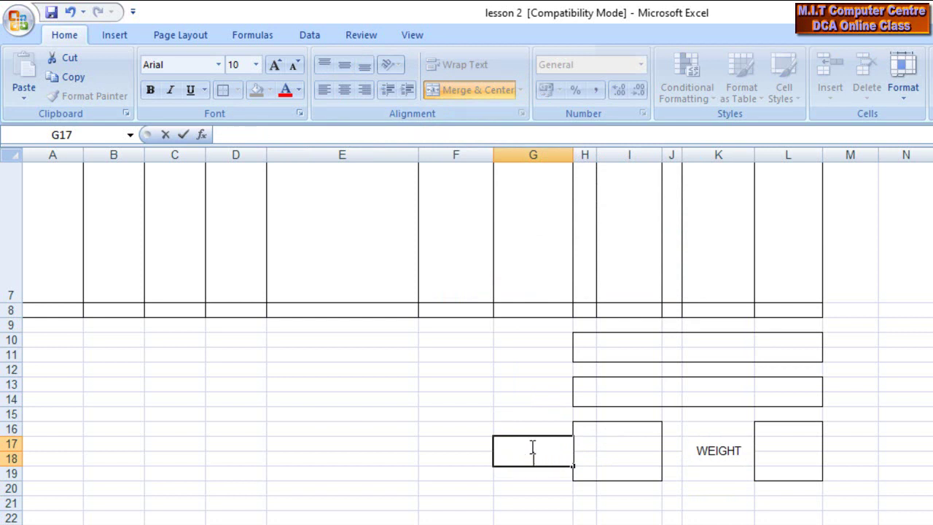
text(E DATE)
click(550, 503)
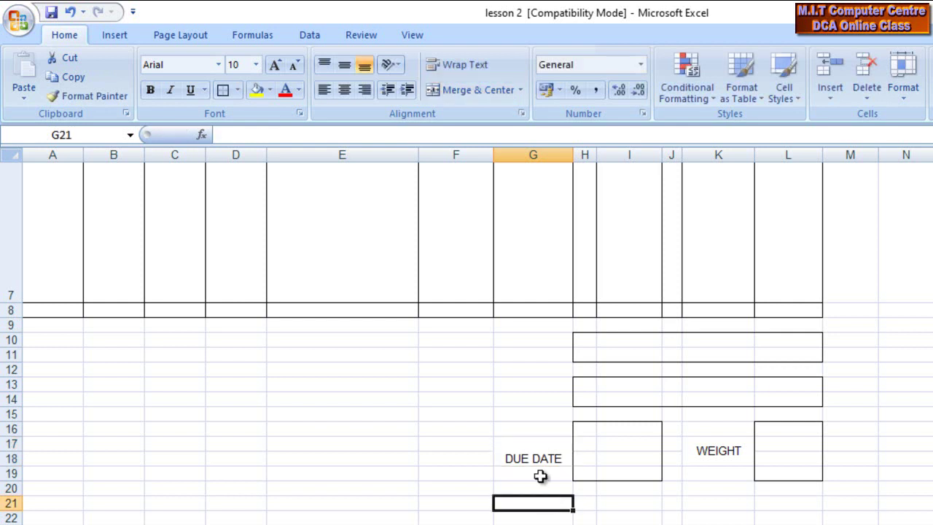
click(550, 450)
click(342, 66)
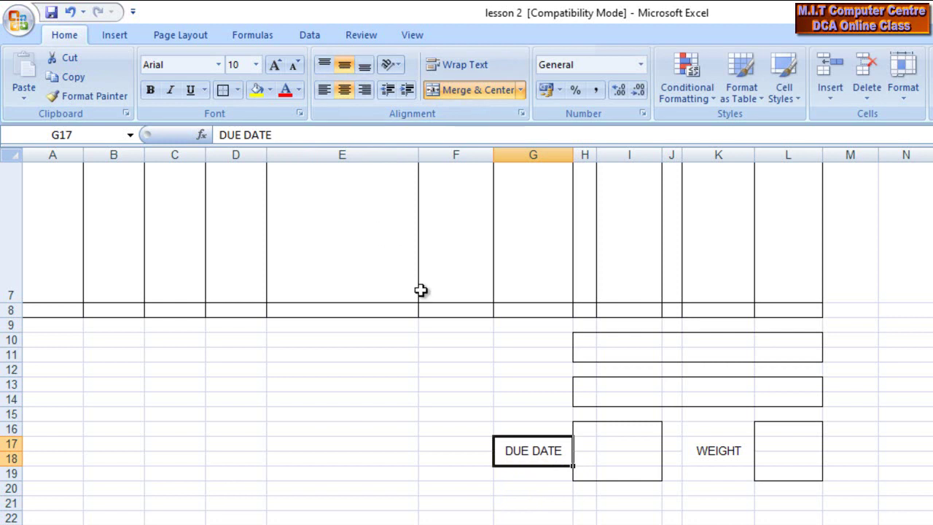
- Type Adjustment in F10, Payment in F13 and Required in F14
click(464, 339)
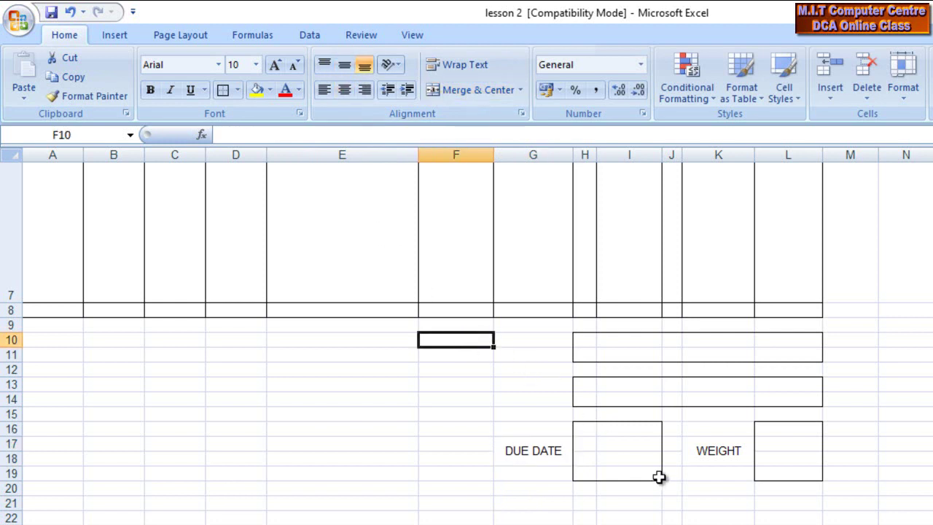
text(Adjustment)
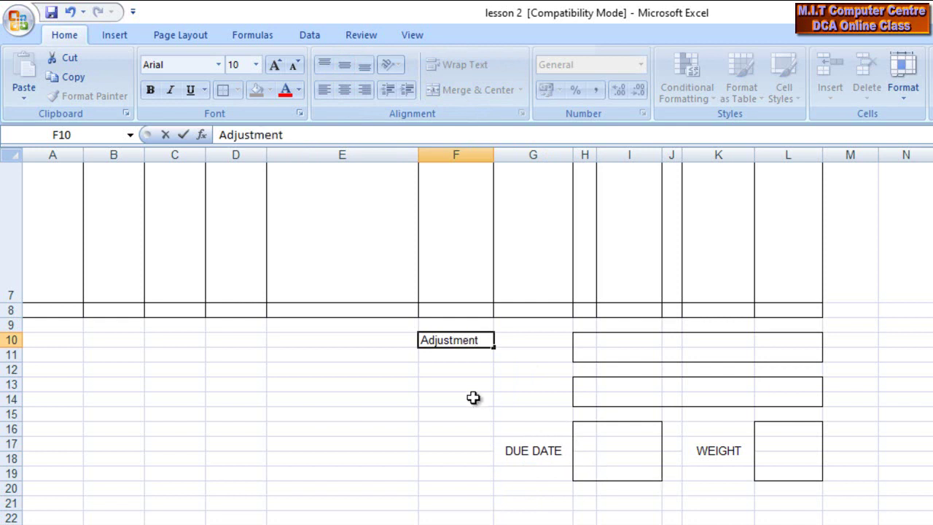
click(453, 386)
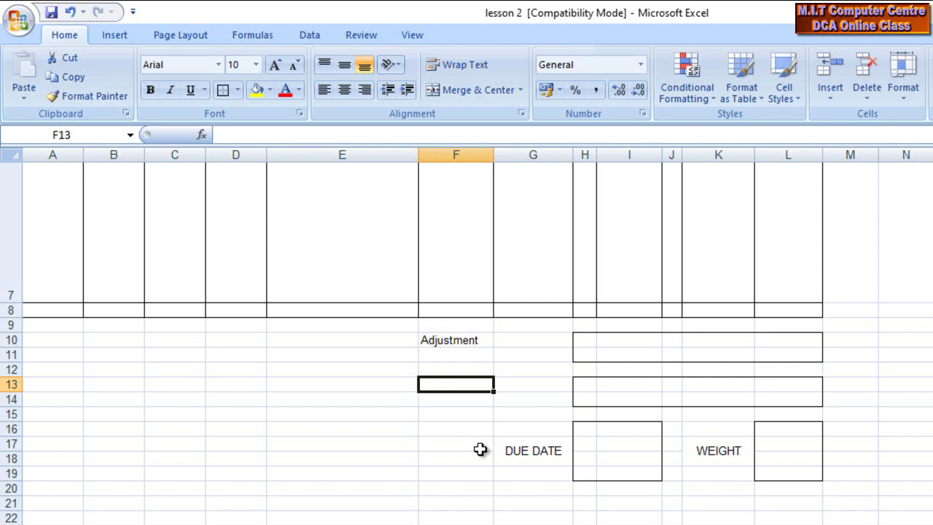
text(Payment)
click(459, 400)
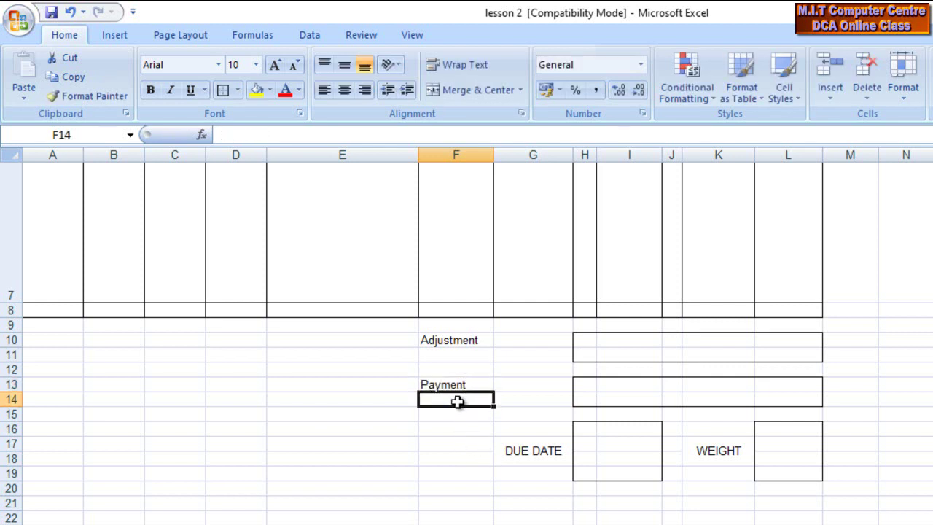
text(Requi)
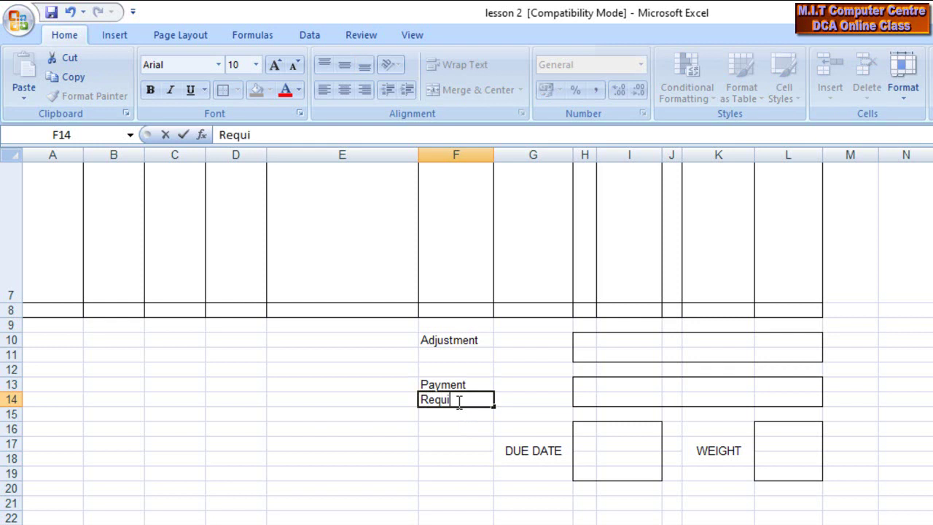
click(471, 457)
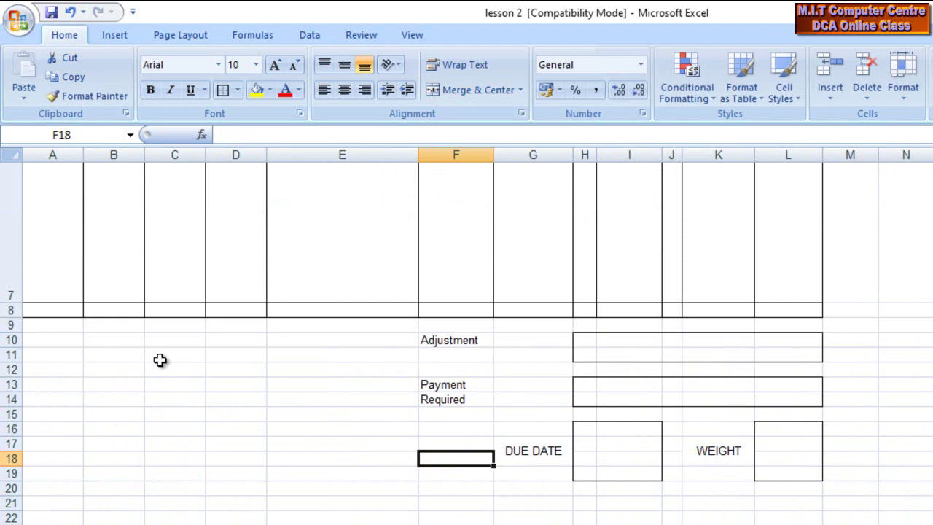
click(164, 357)
- Put outside borders around C10:D10 and C12:D12
mouse_move(165, 357)
mouse_down()
mouse_move(216, 358)
mouse_move(226, 340)
mouse_up()
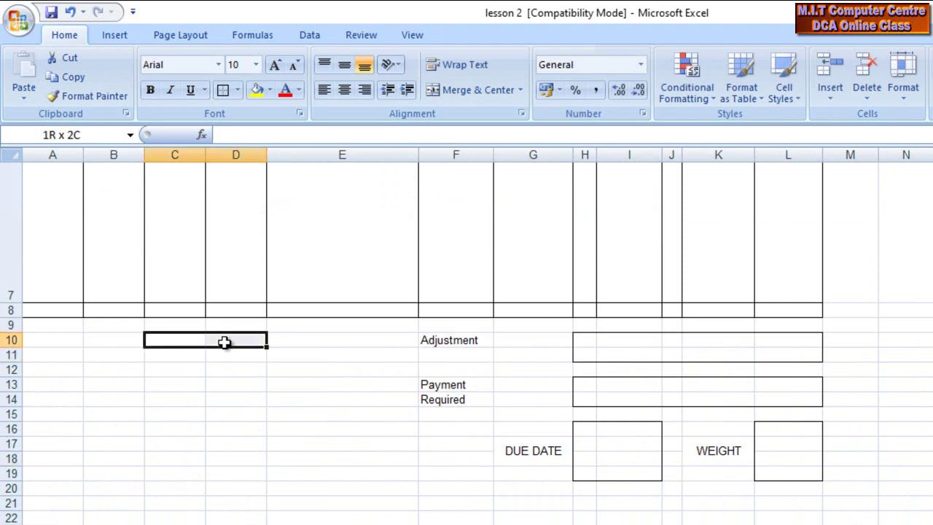
click(223, 90)
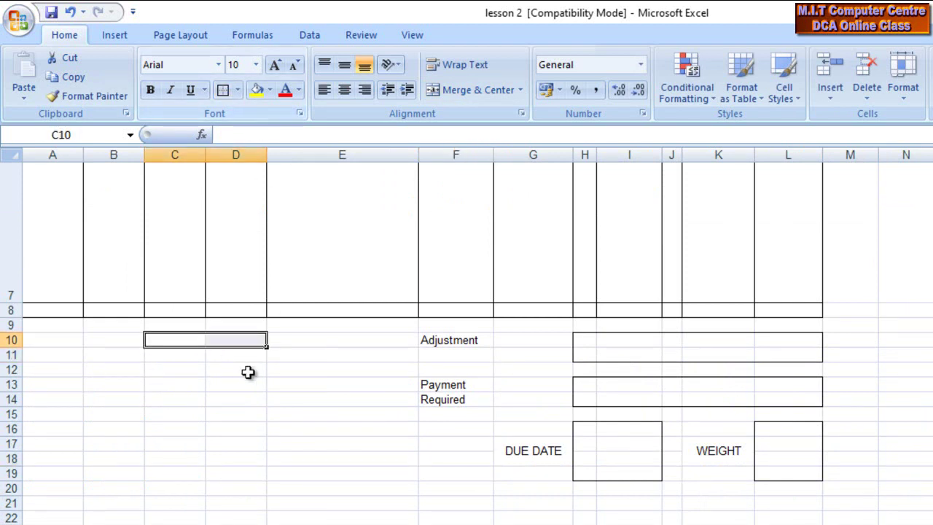
drag(163, 375, 211, 373)
click(225, 96)
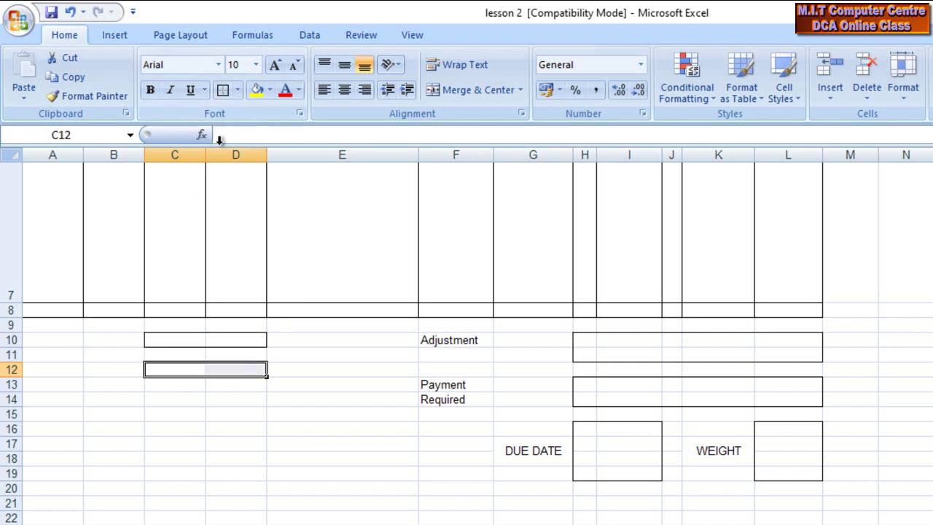
- Label the boxes Total BP in A10 and Total BV in A12
click(53, 342)
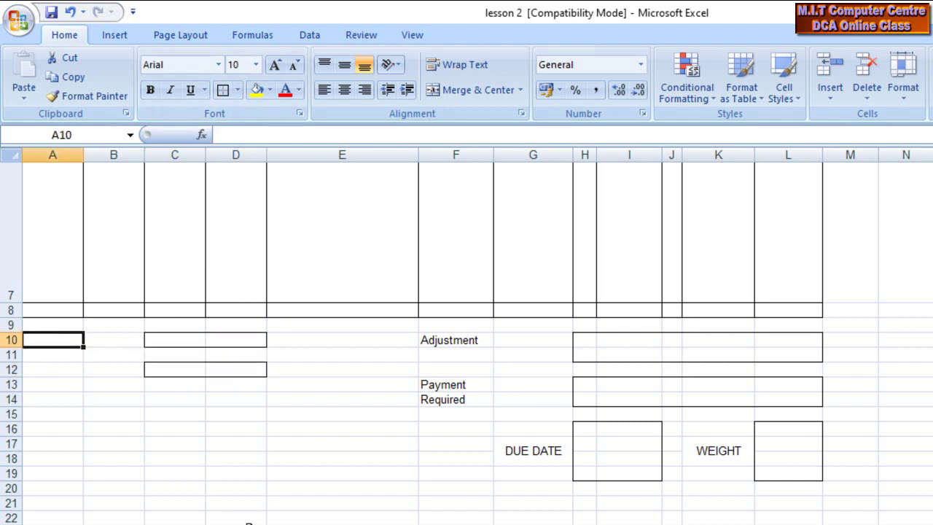
text(Total BP)
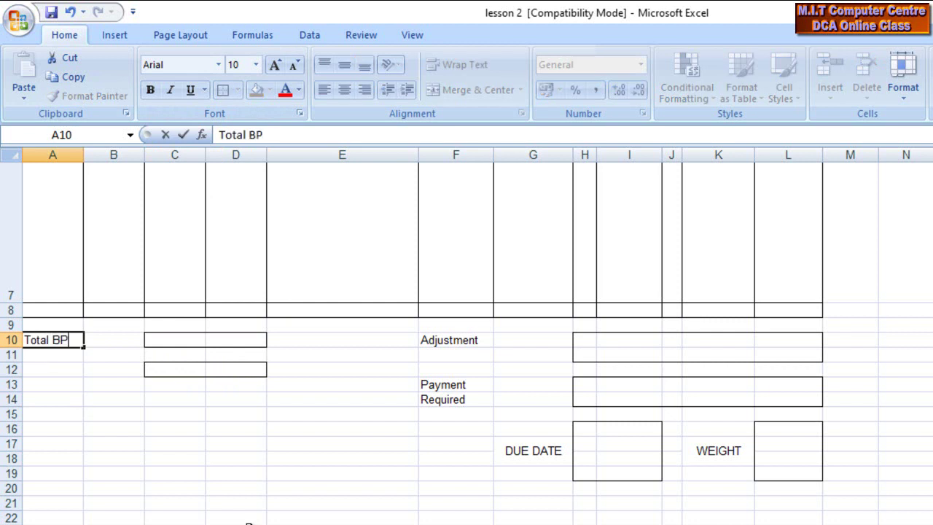
click(48, 374)
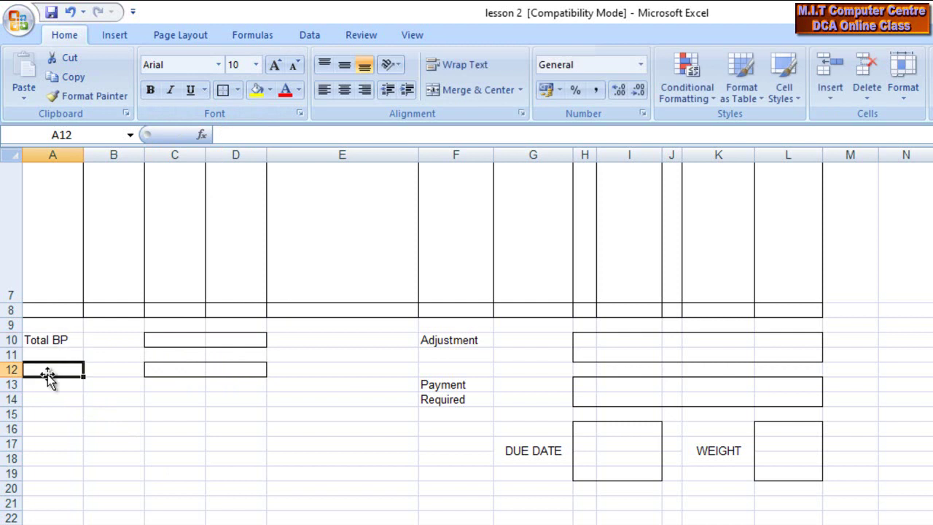
text(Total BV)
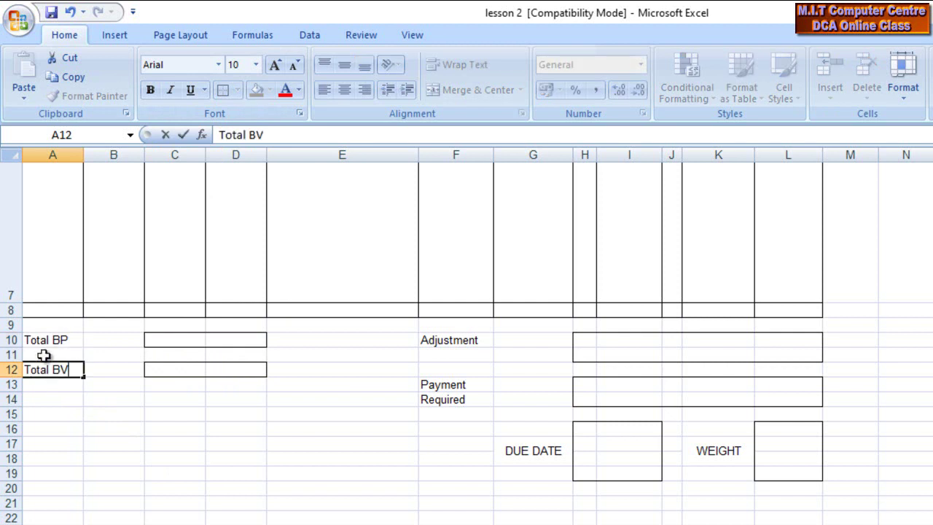
click(216, 443)
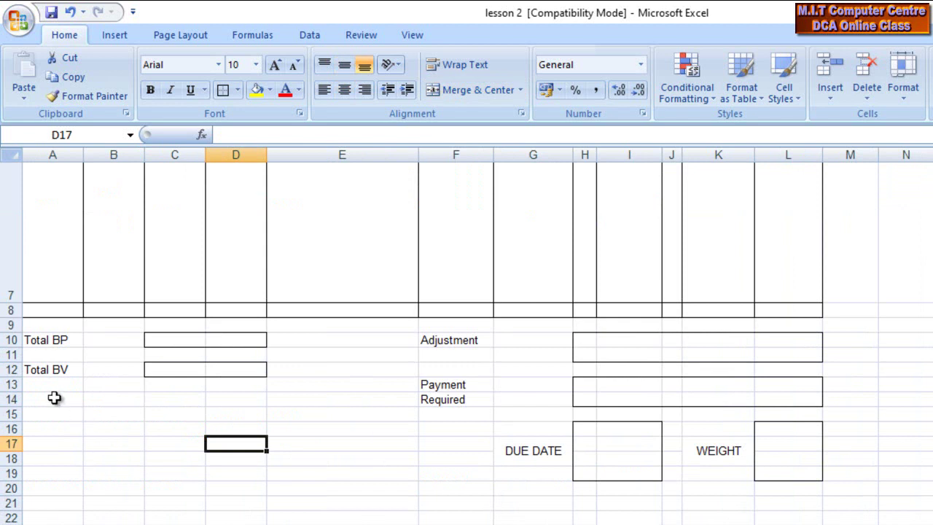
click(54, 397)
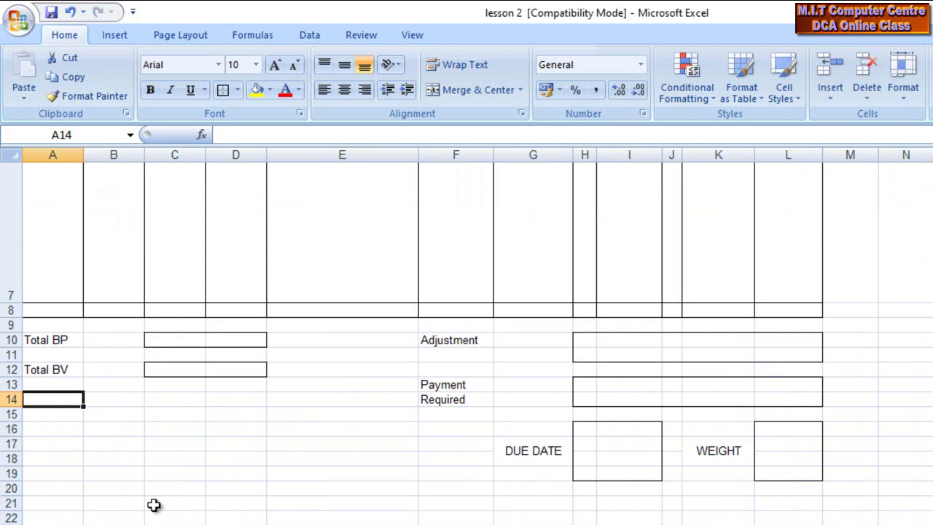
- Enter 'Payment should be in favour of Oriflame India Pvt. Ltd' in A14 and confirm D14 is empty
text(Payment should )
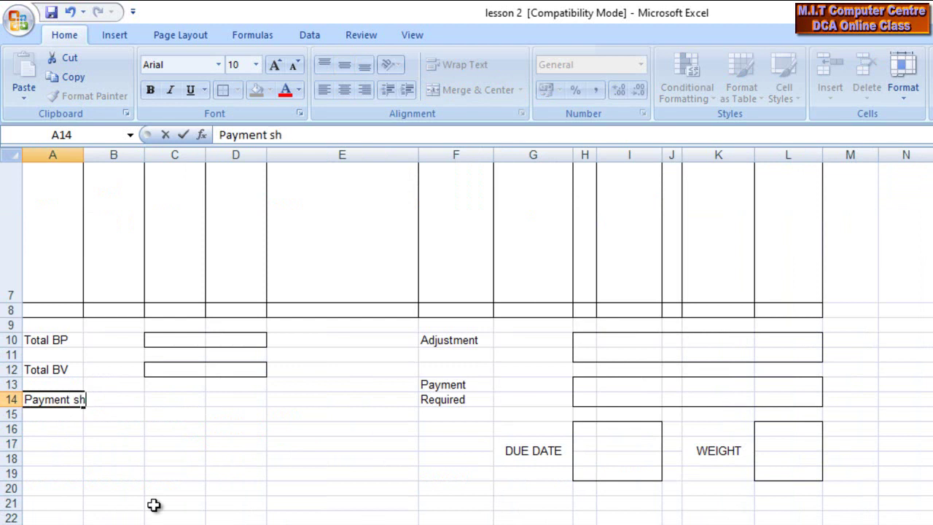
text(be)
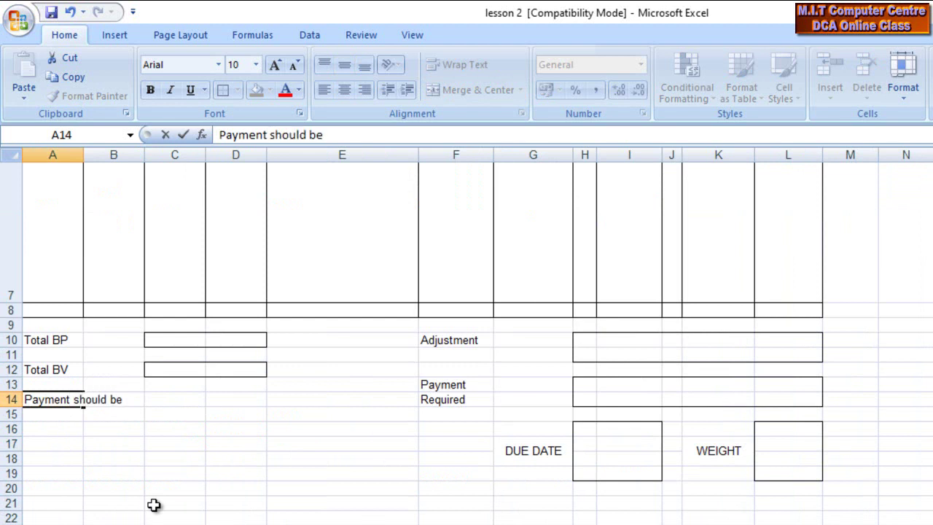
text( in favour of)
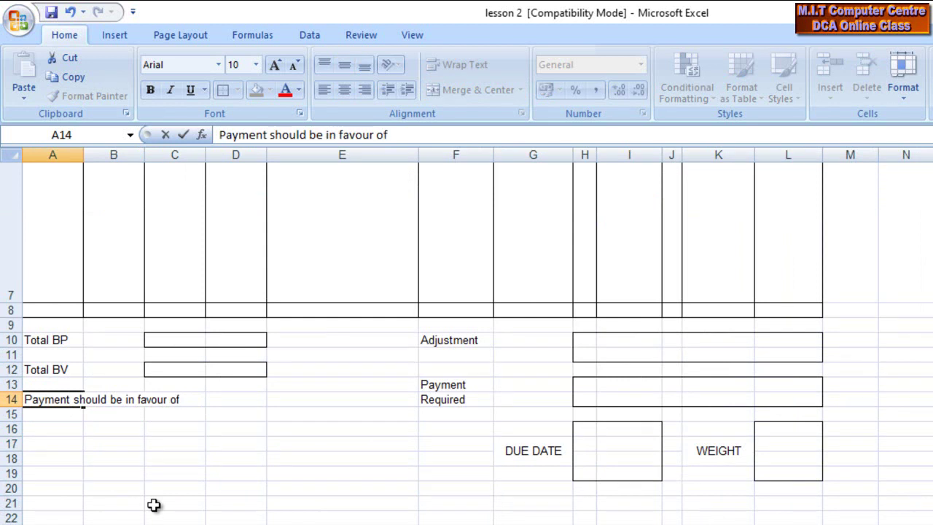
text( Oriflame India Pvt.)
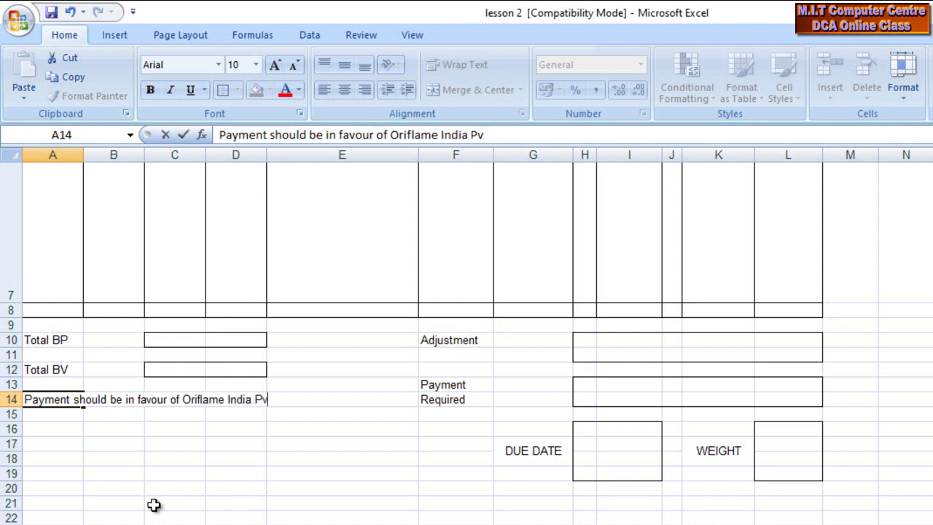
text( Ltd)
click(296, 485)
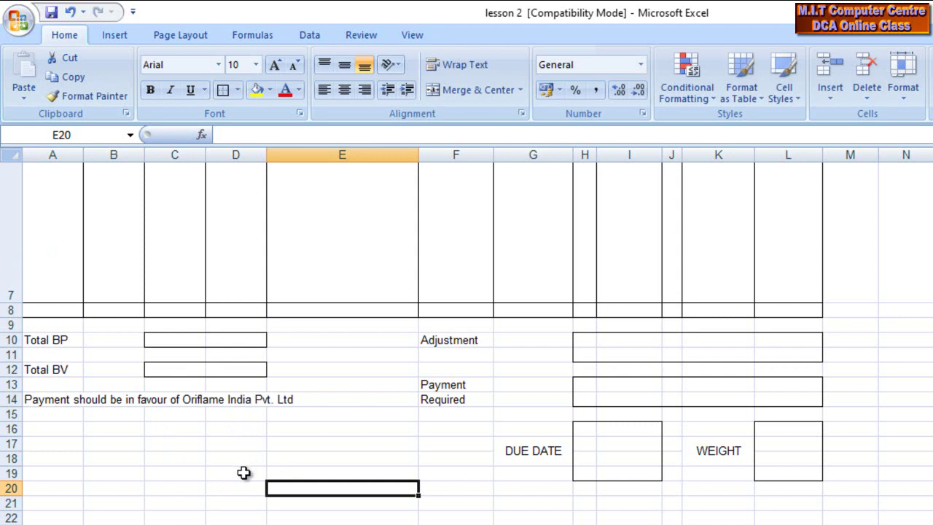
click(240, 400)
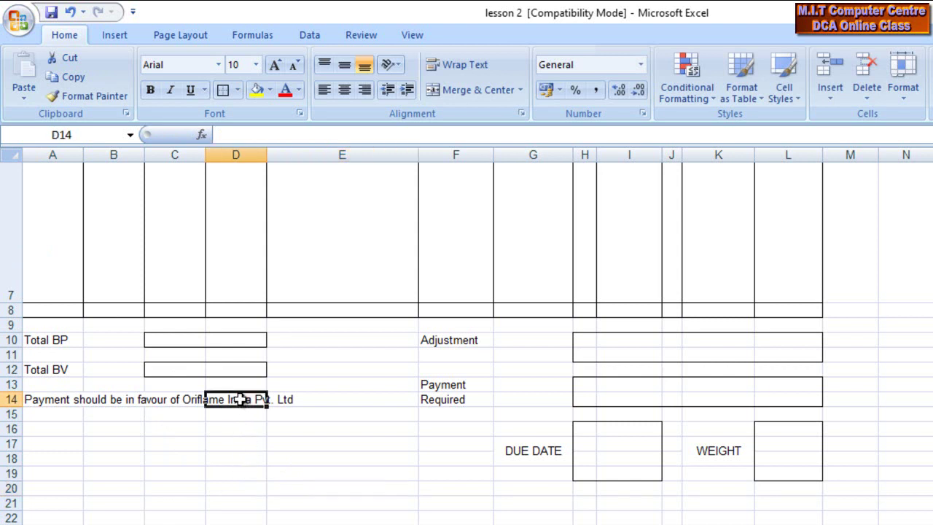
double_click(241, 400)
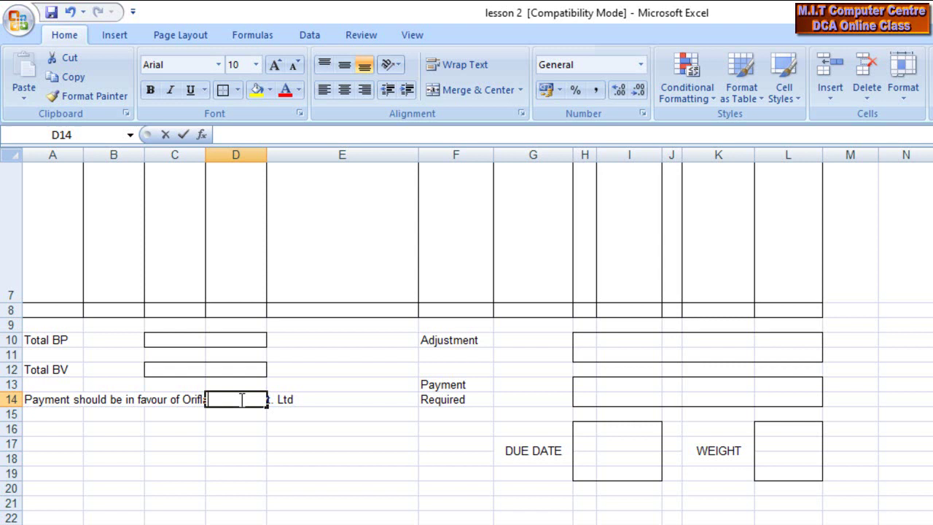
click(242, 470)
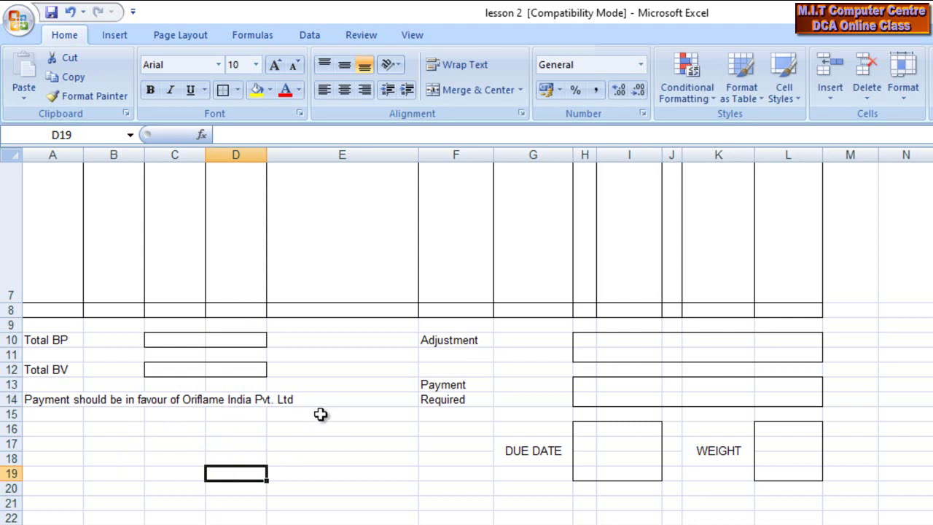
- Re-open the A14 note, then confirm cells D14 and E14 remain empty
double_click(66, 399)
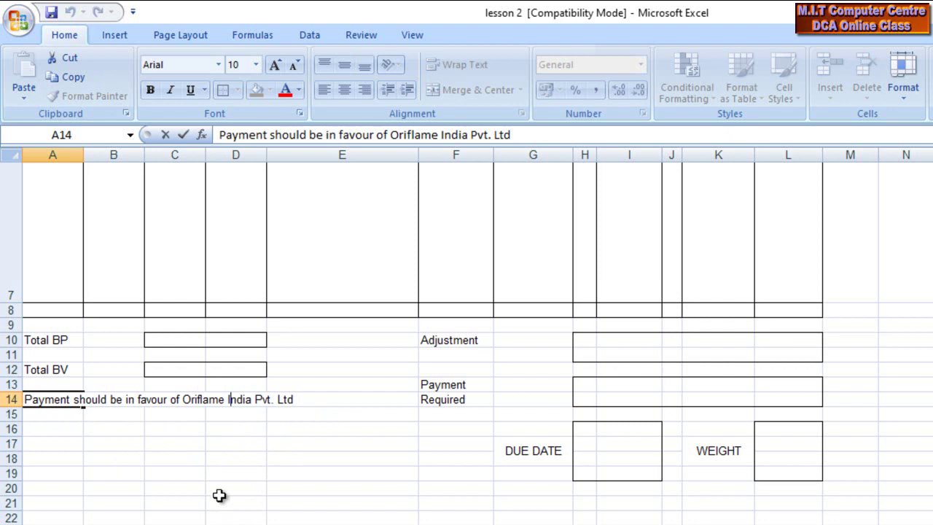
click(218, 488)
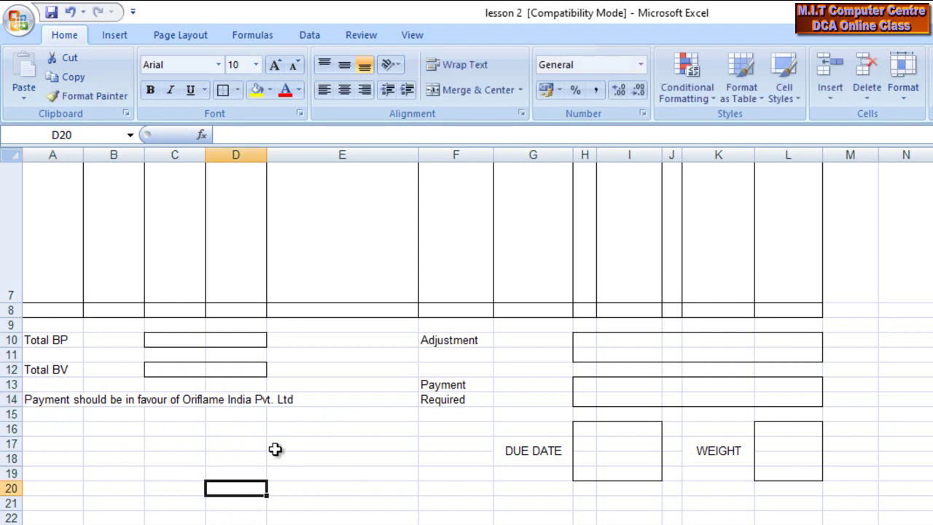
double_click(250, 401)
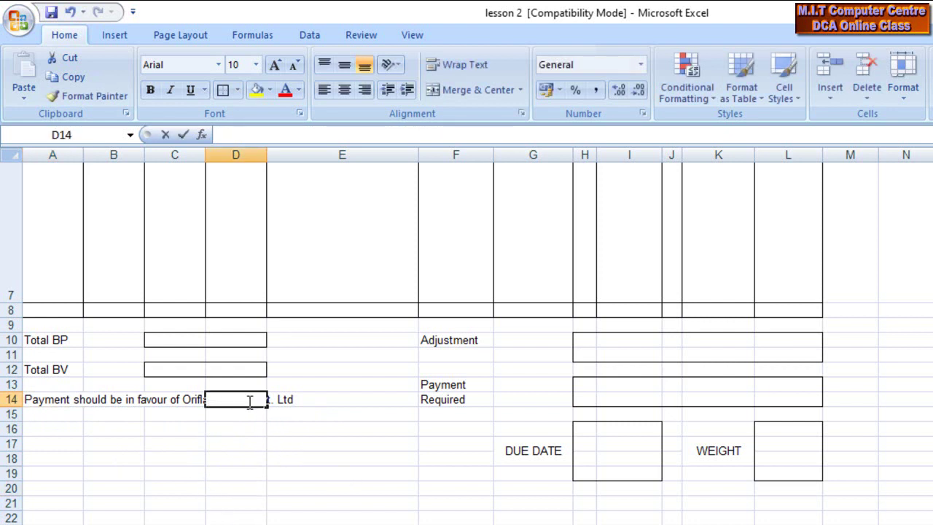
click(229, 475)
click(280, 402)
double_click(280, 402)
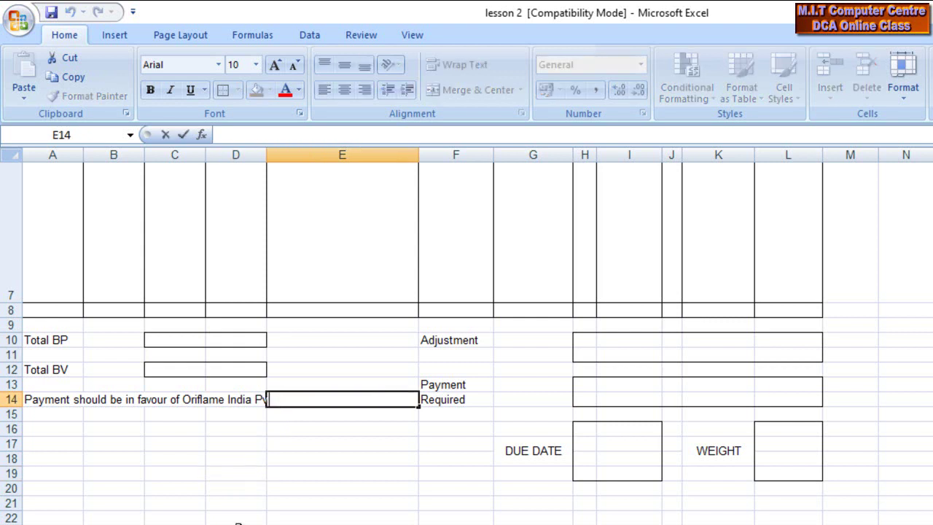
click(218, 488)
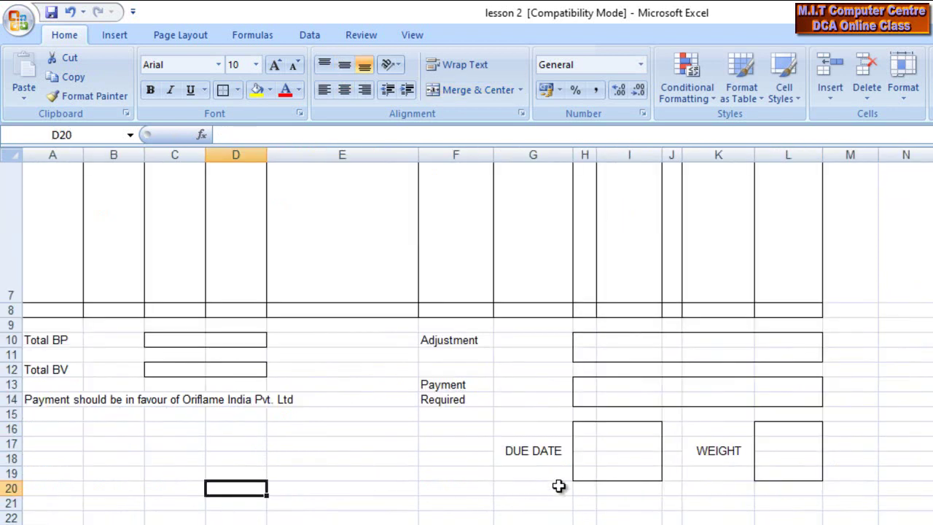
- Select A1:L19 and apply a Thick Box Border around the whole invoice
drag(791, 473, 4, 8)
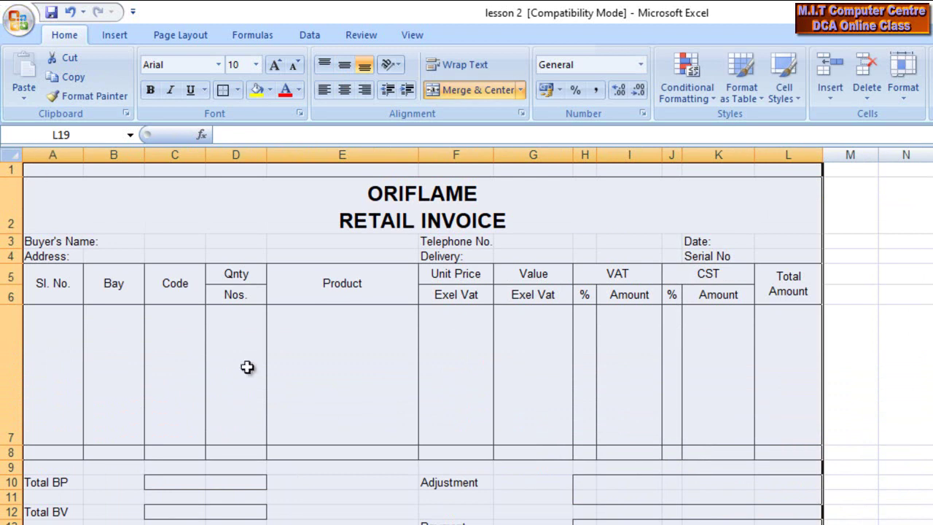
scroll(331, 405, down, 1)
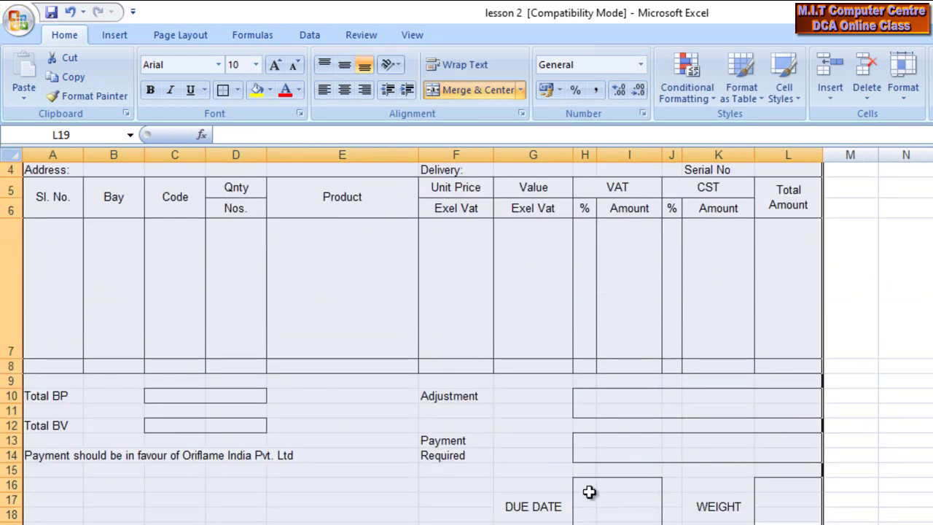
click(586, 486)
drag(765, 522, 167, 266)
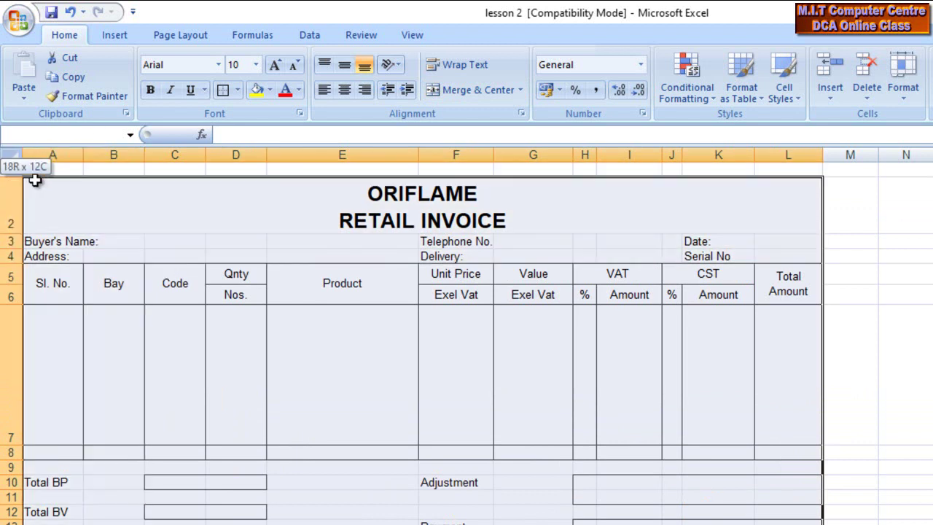
drag(167, 266, 30, 169)
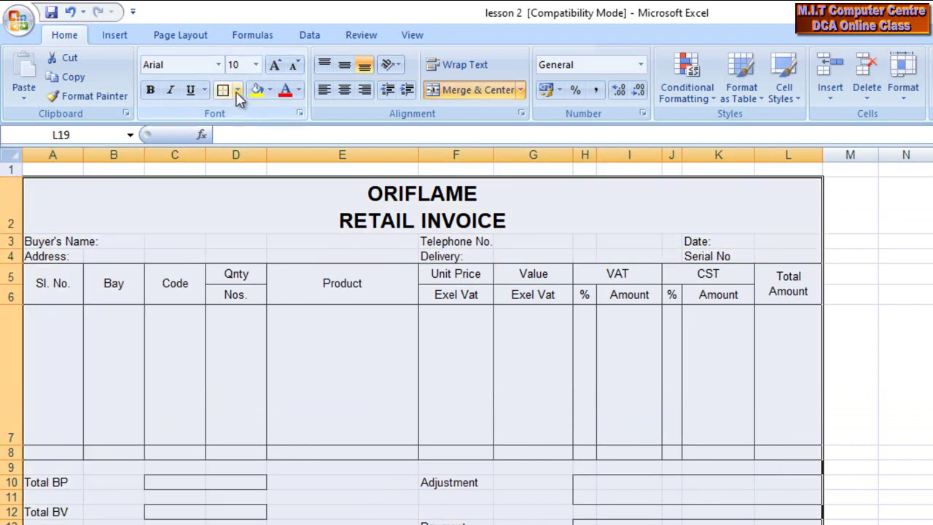
click(237, 90)
click(279, 248)
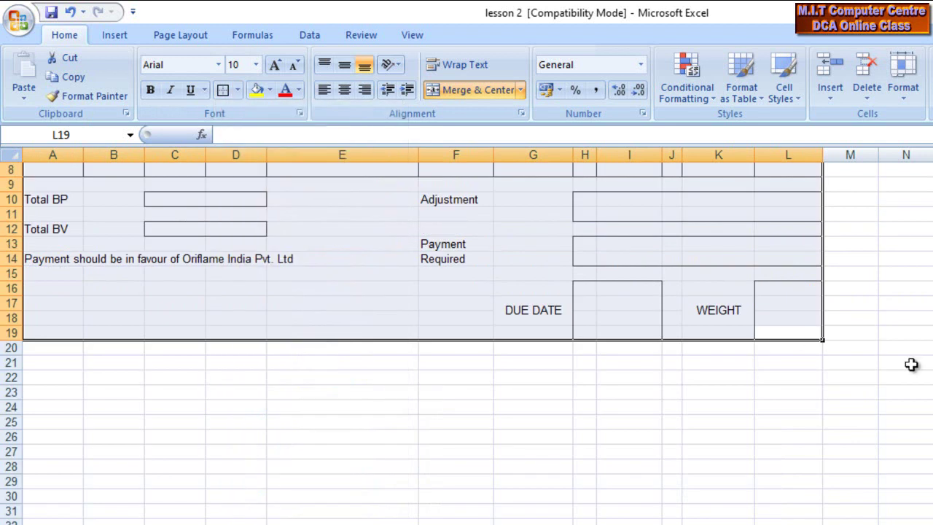
click(929, 377)
scroll(467, 342, up, 3)
scroll(276, 521, down, 2)
scroll(276, 521, up, 2)
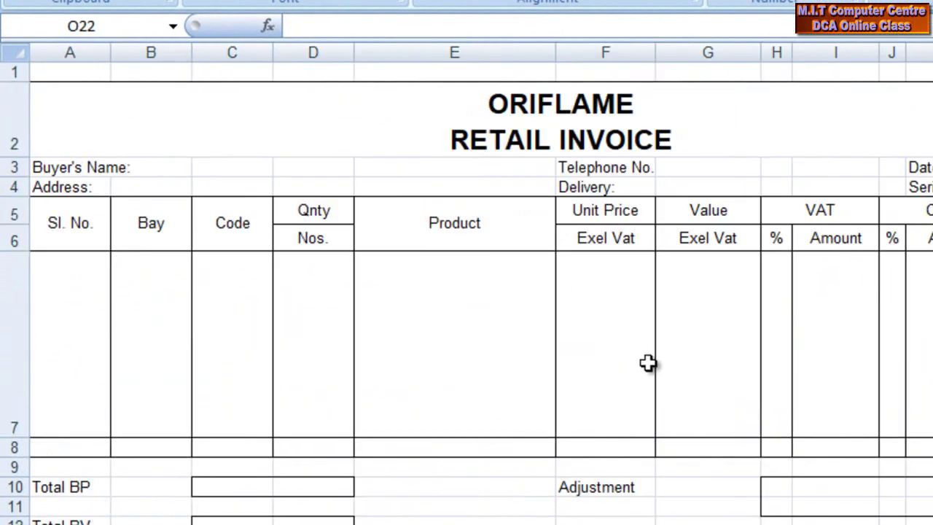
ctrl+scroll(656, 357, down, 1)
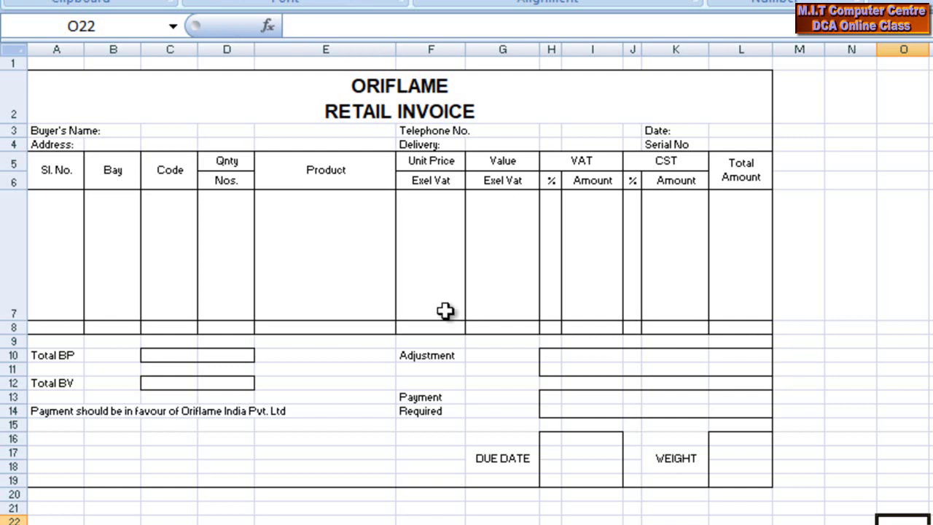
ctrl+scroll(583, 386, up, 1)
ctrl+scroll(584, 386, up, 1)
ctrl+scroll(583, 385, down, 1)
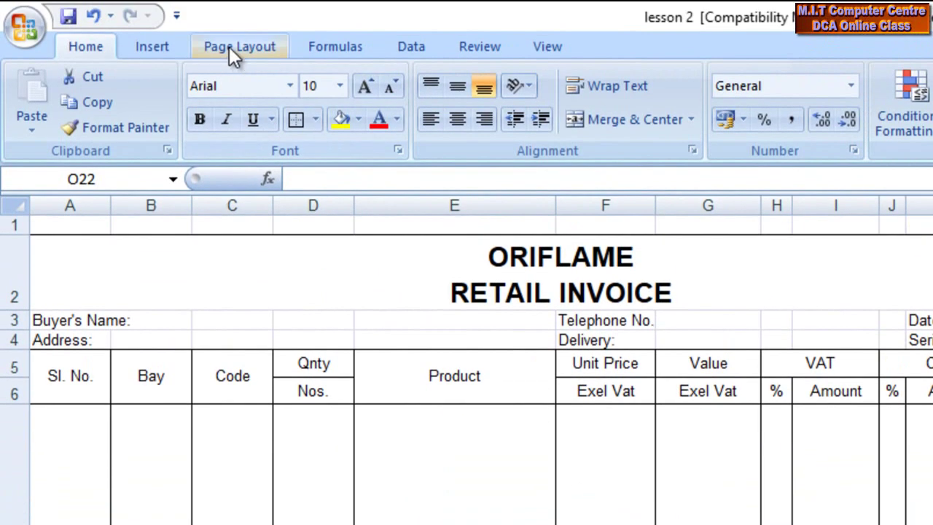
- Set the page's paper size to A4 and orientation to Landscape
click(228, 46)
click(306, 115)
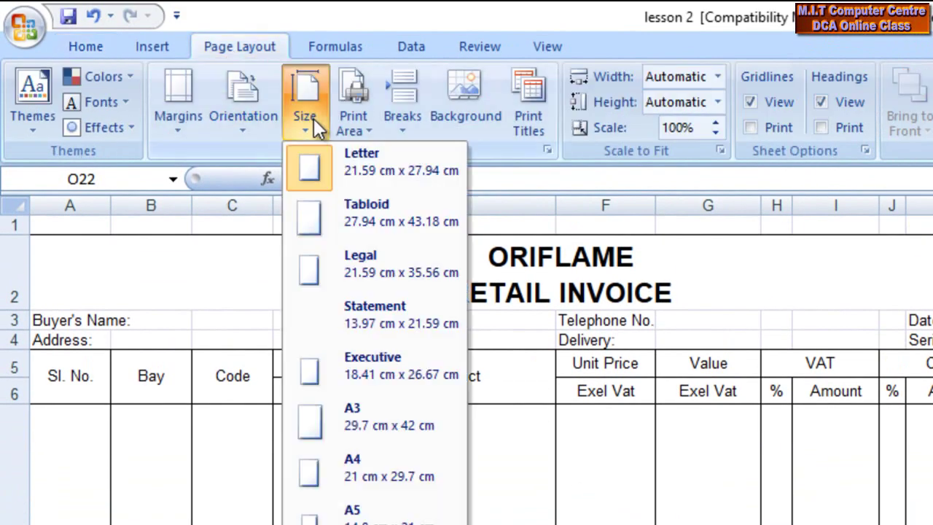
click(392, 459)
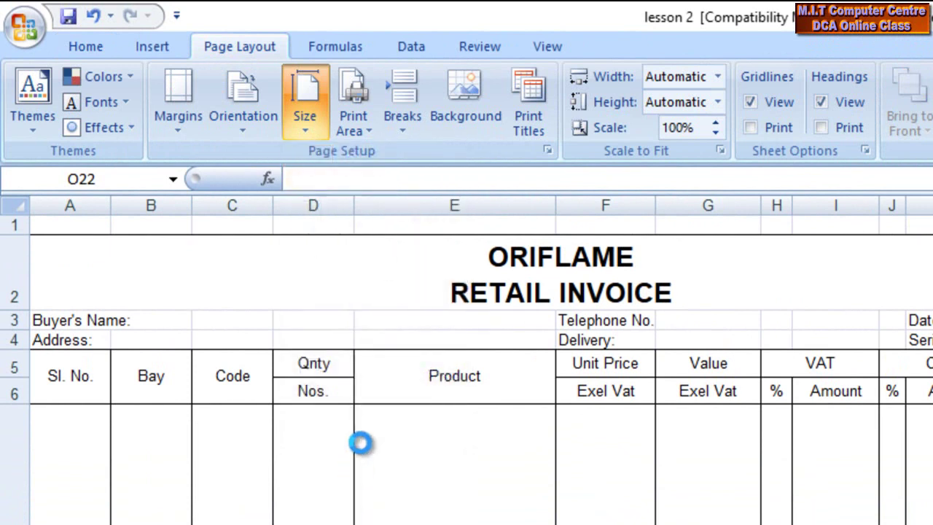
click(234, 136)
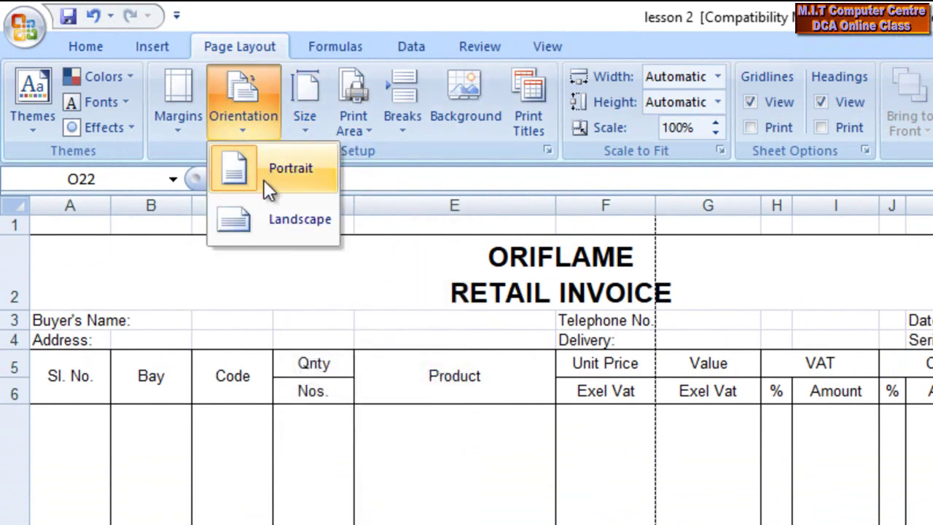
click(273, 221)
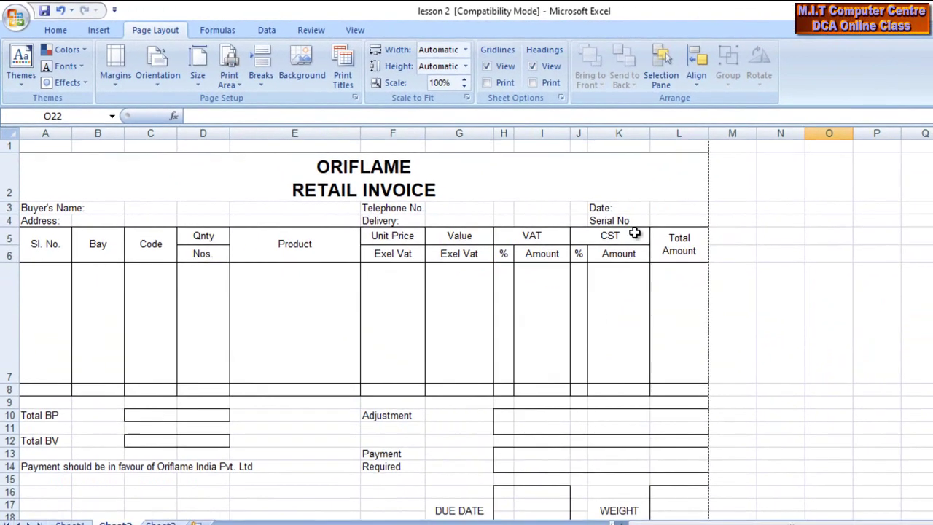
scroll(677, 218, down, 1)
scroll(720, 437, down, 2)
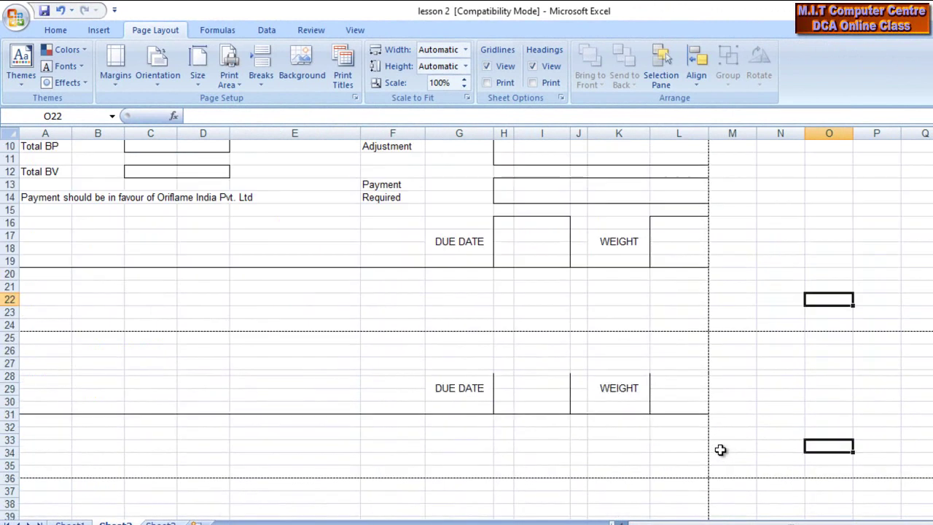
scroll(714, 342, up, 2)
scroll(718, 325, up, 1)
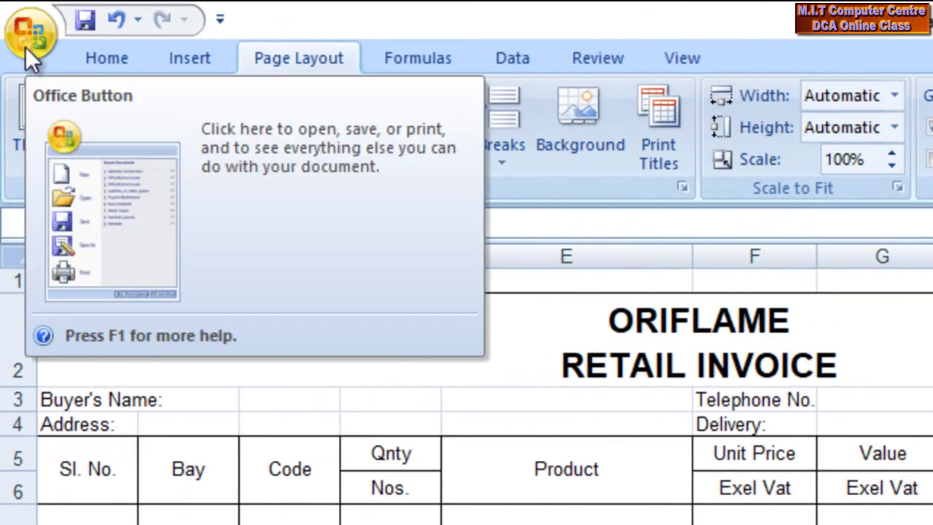
- Print-preview the invoice on its landscape page, then close the preview
click(26, 48)
mouse_move(90, 417)
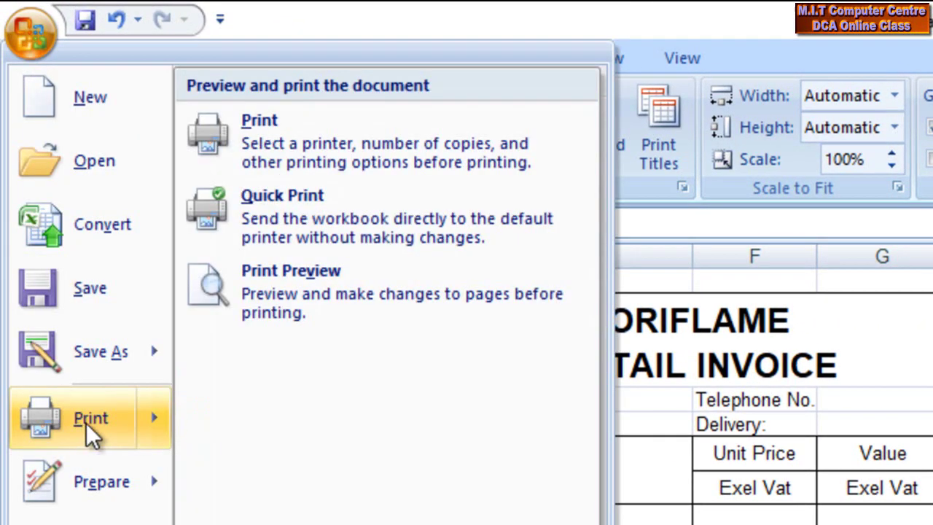
click(341, 272)
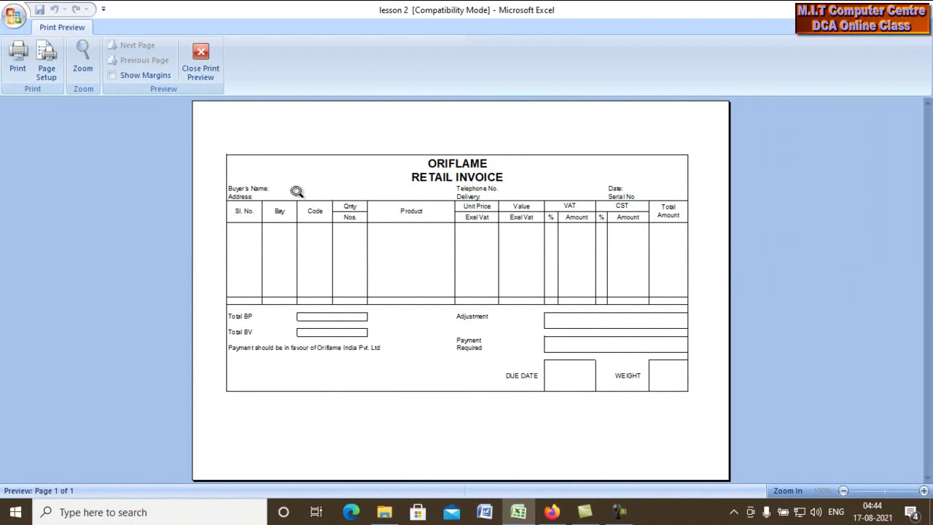
click(201, 63)
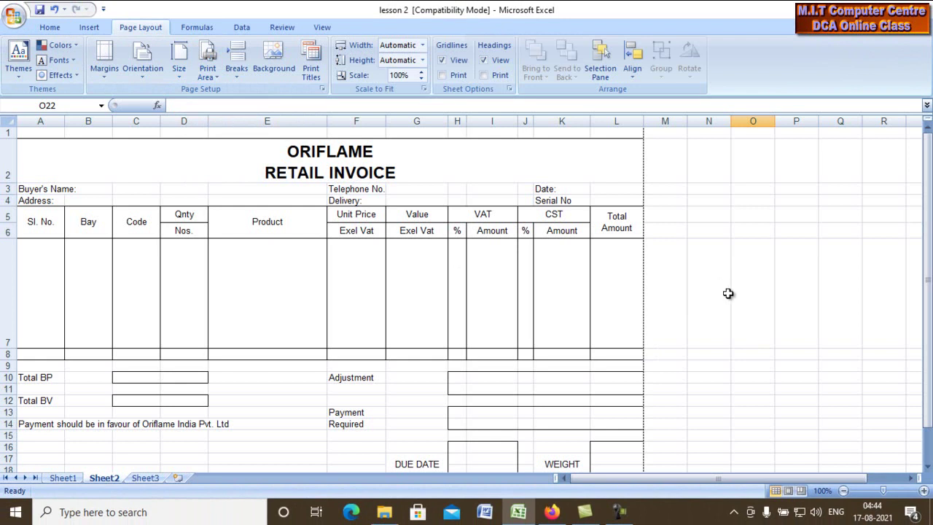
- Look over the Print Area options and dismiss them without changes
scroll(728, 293, down, 2)
scroll(726, 293, up, 2)
scroll(701, 297, down, 3)
scroll(699, 297, up, 2)
scroll(700, 298, up, 1)
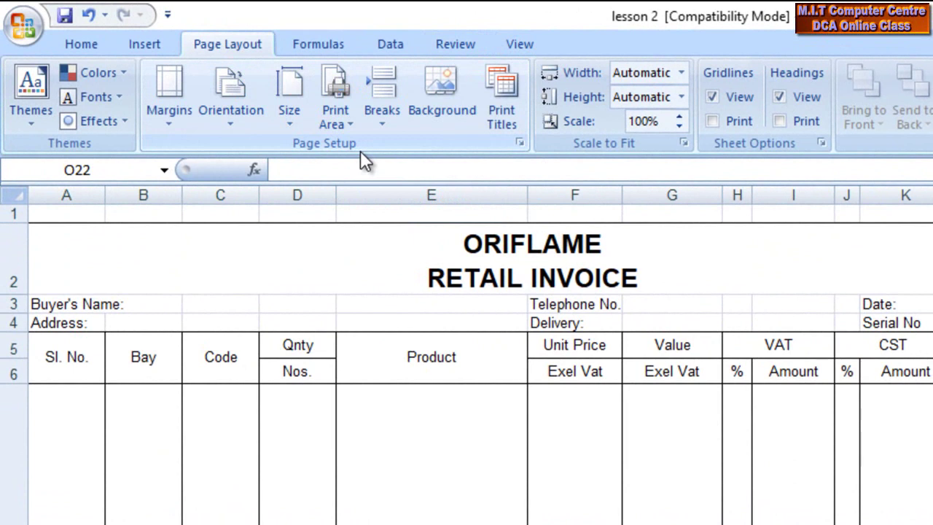
click(352, 119)
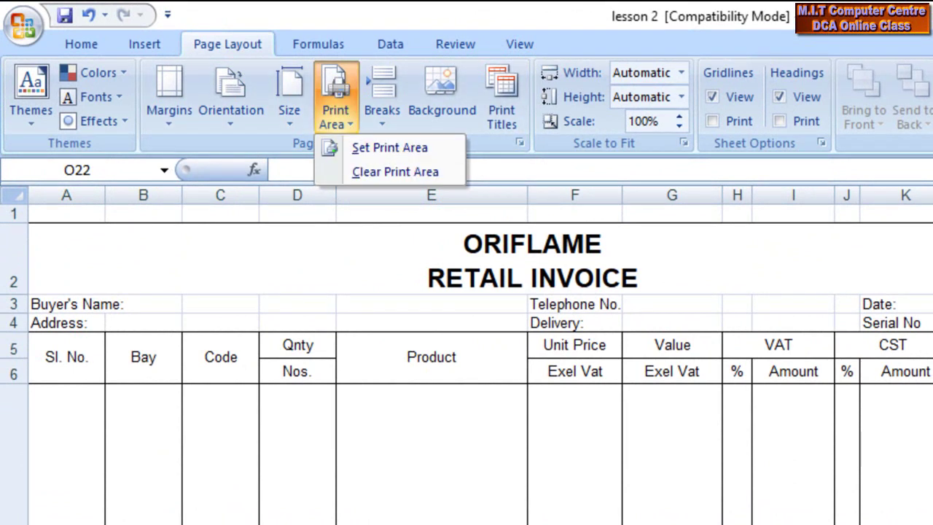
key(Escape)
- Click various cells to the right of the invoice
click(804, 200)
click(714, 201)
click(842, 200)
click(765, 229)
click(839, 215)
click(838, 292)
click(758, 276)
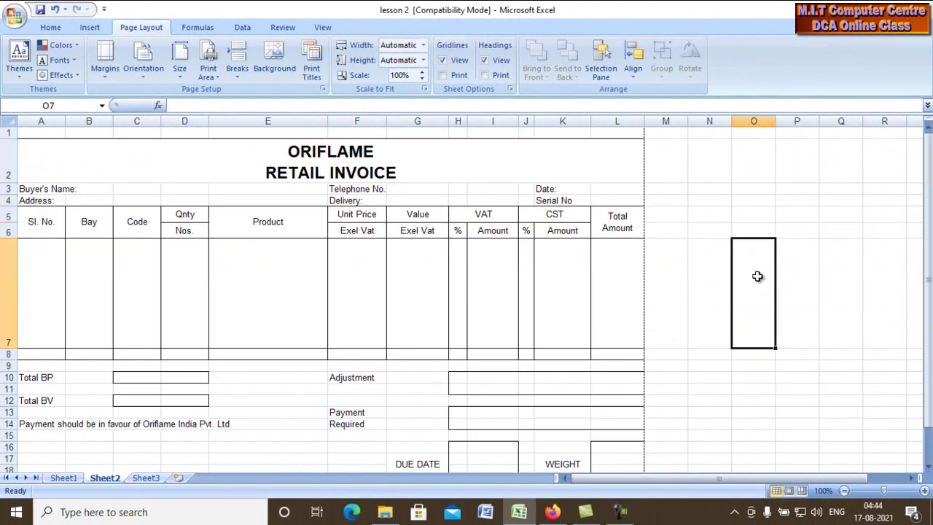
click(813, 354)
click(780, 366)
click(833, 378)
click(762, 381)
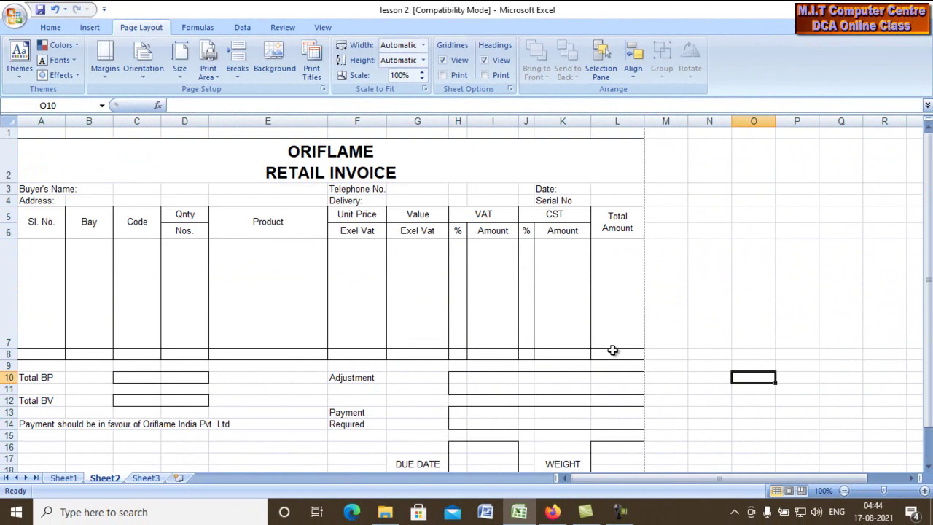
click(772, 289)
click(828, 284)
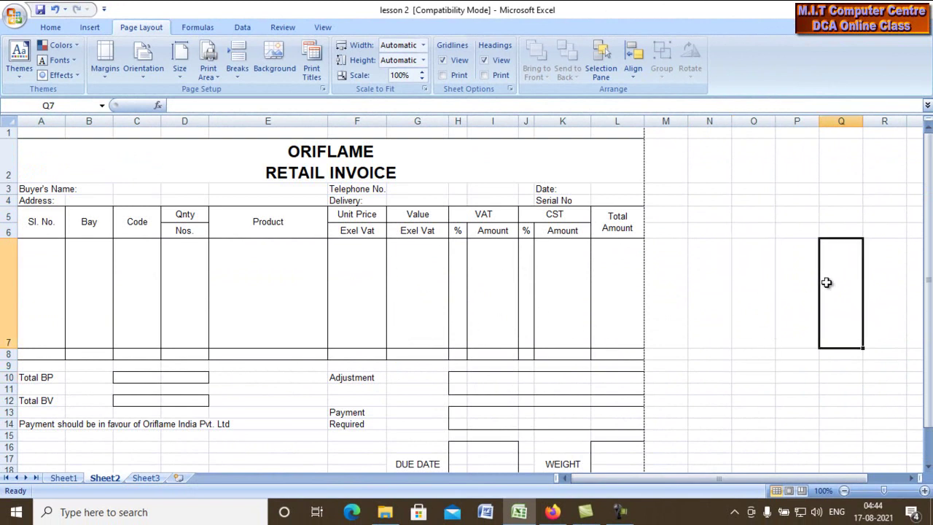
click(850, 364)
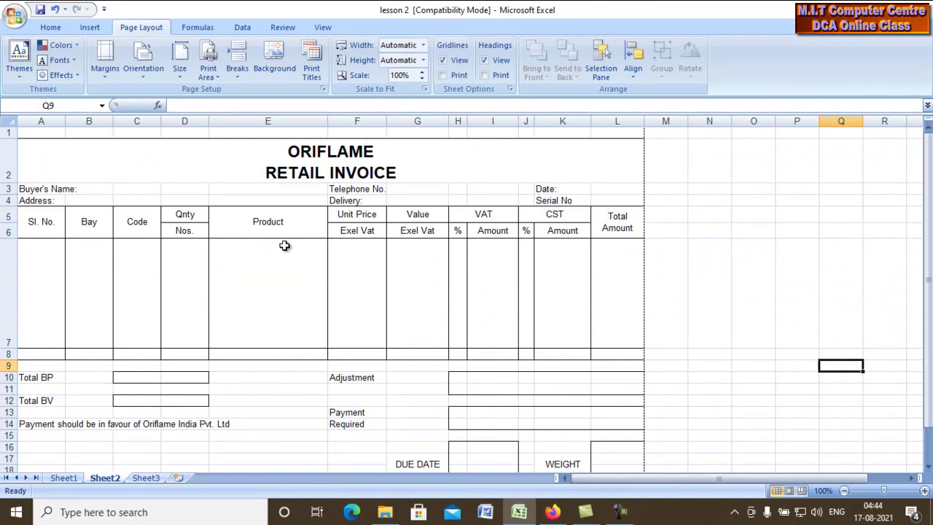
- Select N5:P7 as an example, then select the invoice from the ORIFLAME title to L18
click(710, 220)
drag(710, 220, 812, 289)
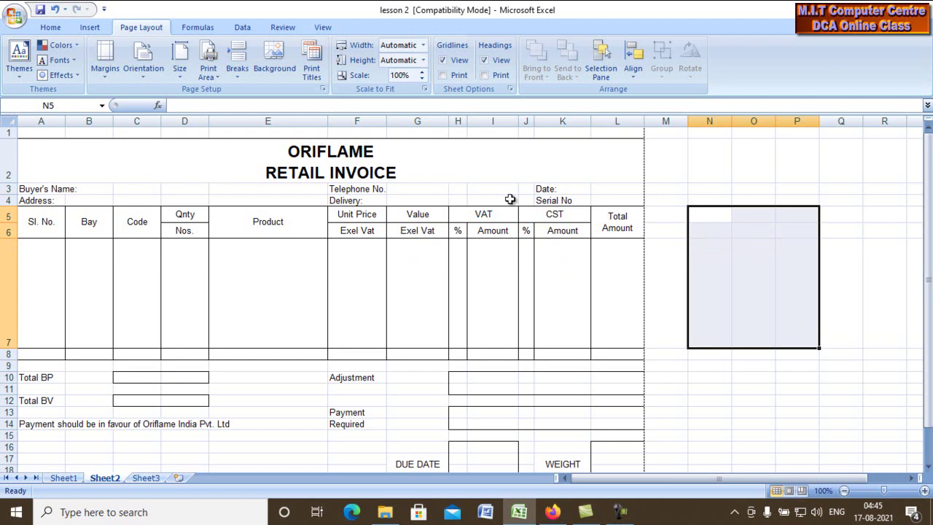
mouse_move(79, 151)
mouse_down()
mouse_move(403, 462)
mouse_move(412, 419)
mouse_up()
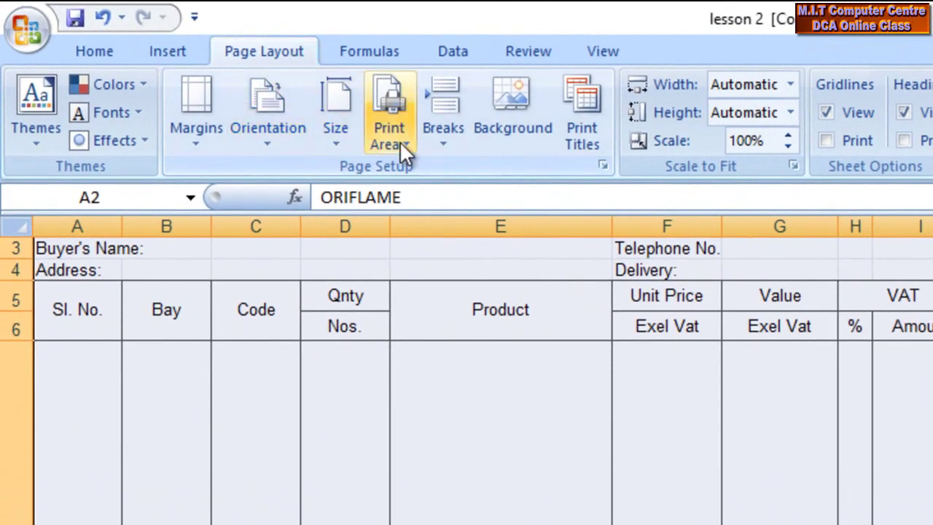
- Set the selected invoice range as the sheet's print area
click(400, 141)
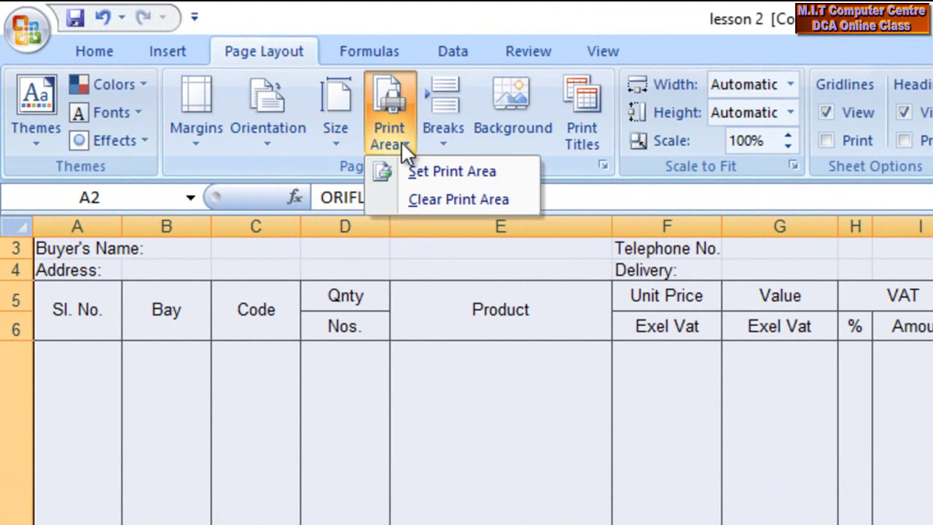
click(427, 172)
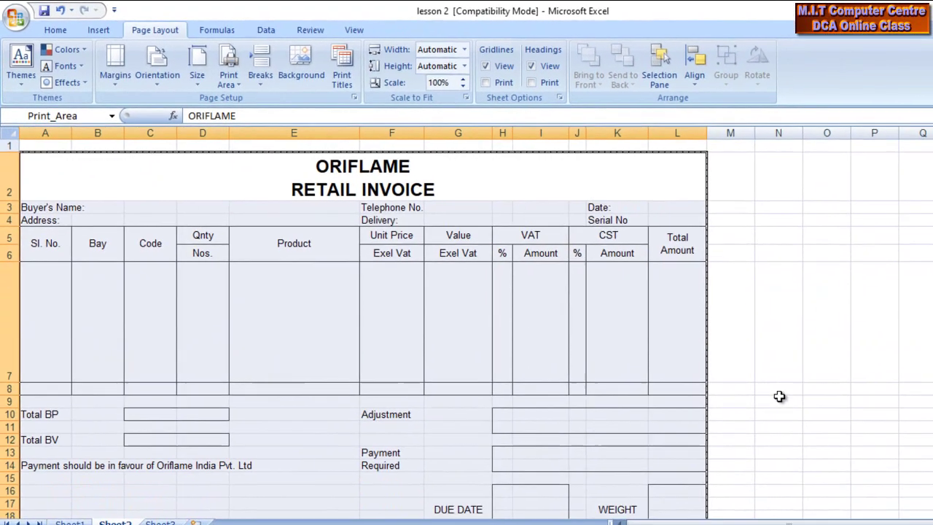
scroll(777, 390, down, 3)
click(795, 411)
scroll(648, 379, up, 3)
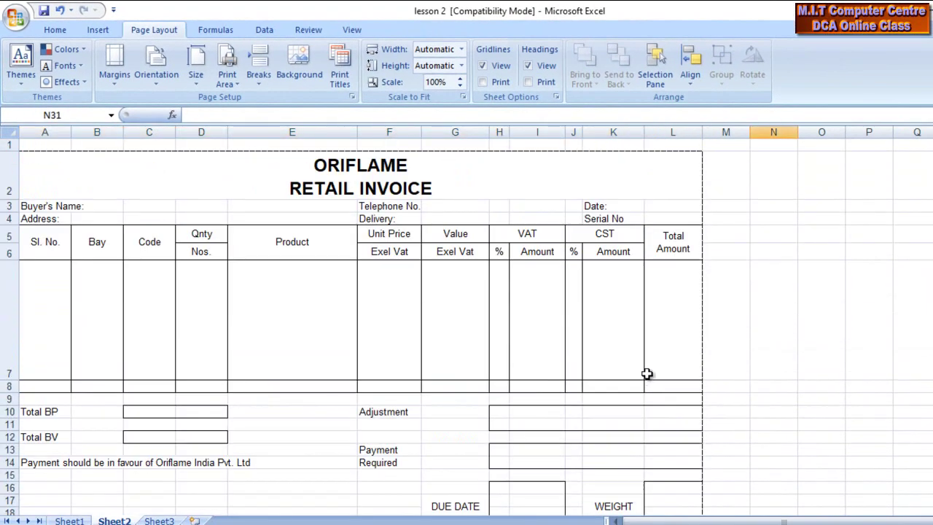
scroll(711, 363, down, 5)
scroll(710, 362, up, 5)
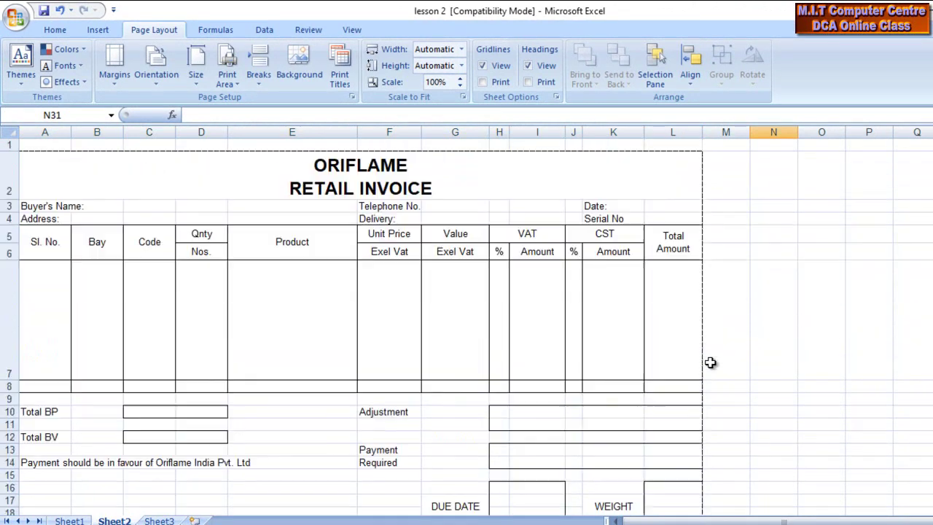
- Select cells O6 through P7 beside the print area
click(913, 189)
drag(819, 257, 884, 329)
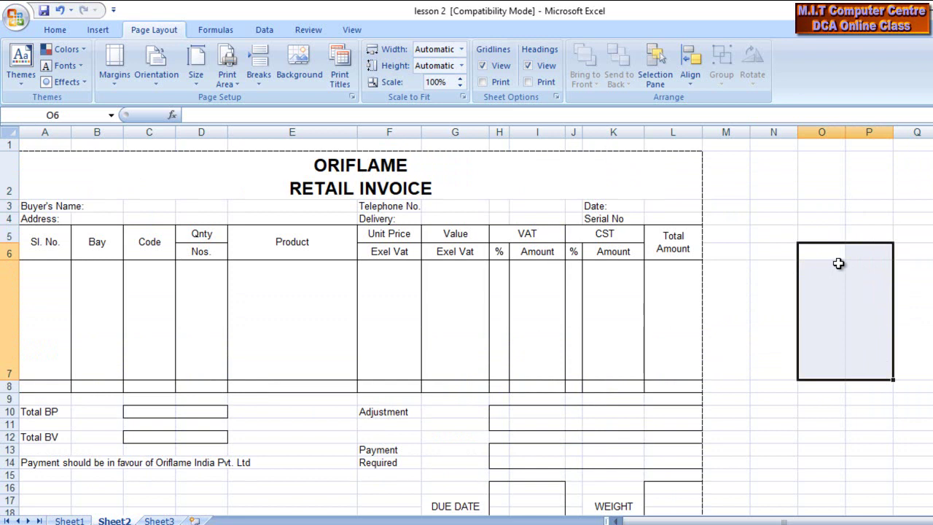
scroll(837, 261, down, 1)
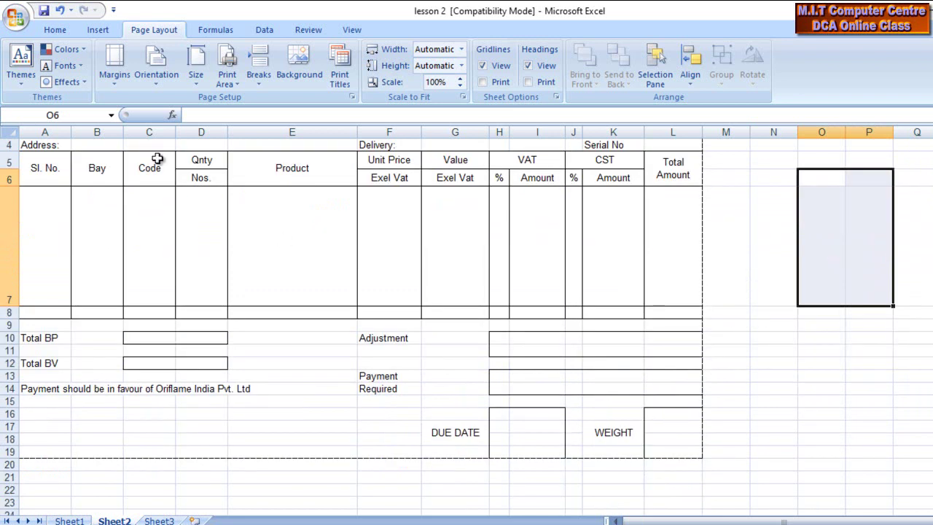
scroll(651, 314, up, 1)
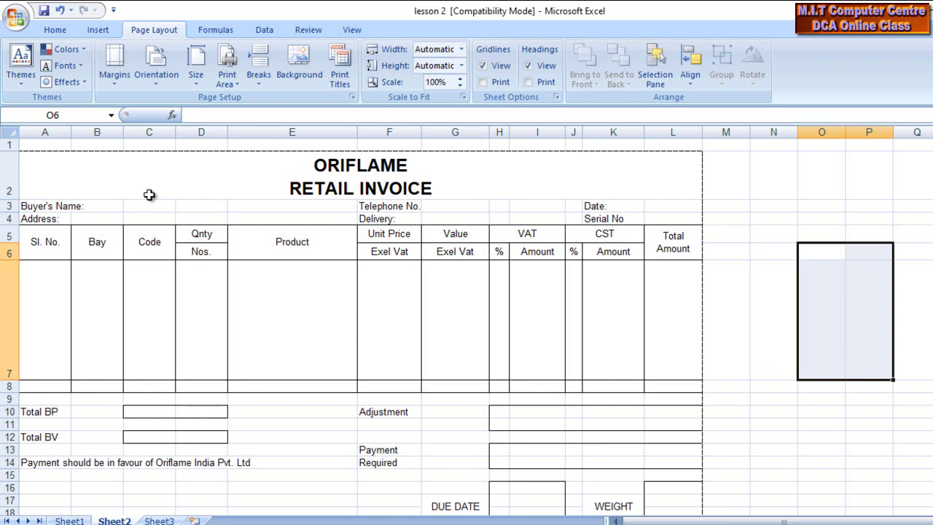
- Select the invoice range and choose Clear Print Area, then deselect it
scroll(151, 194, down, 1)
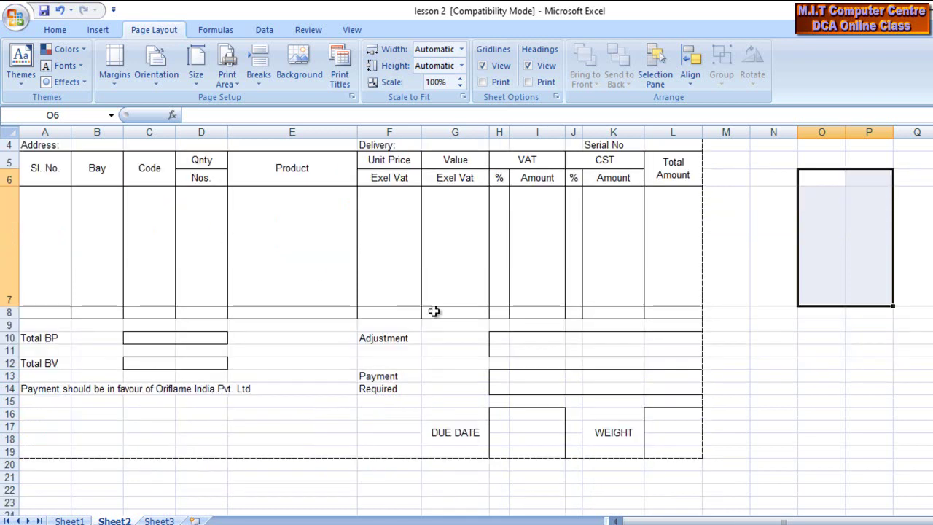
drag(675, 448, 44, 175)
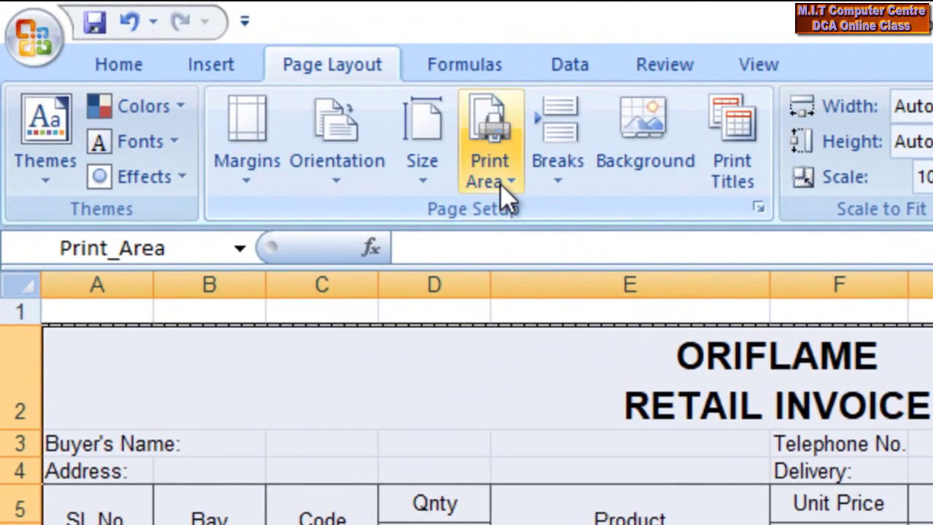
click(500, 183)
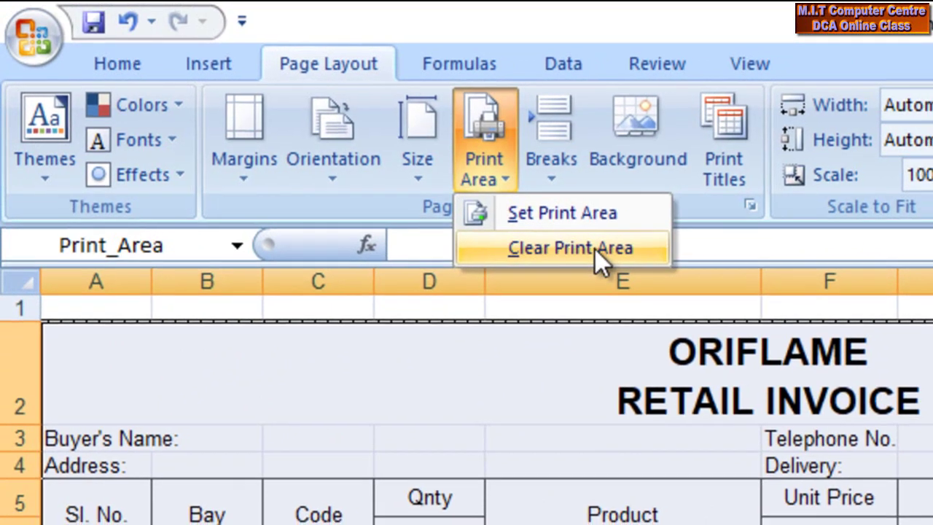
click(599, 251)
scroll(481, 291, down, 2)
click(489, 378)
scroll(495, 377, up, 3)
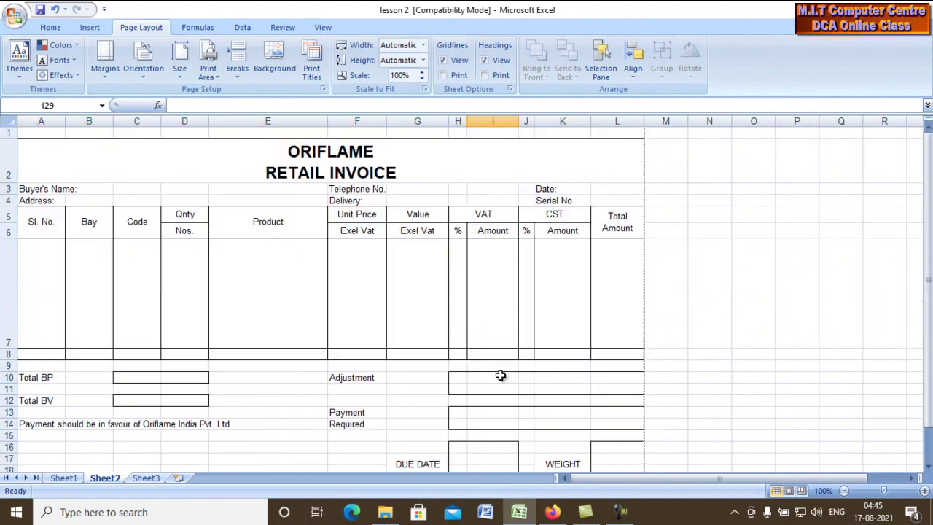